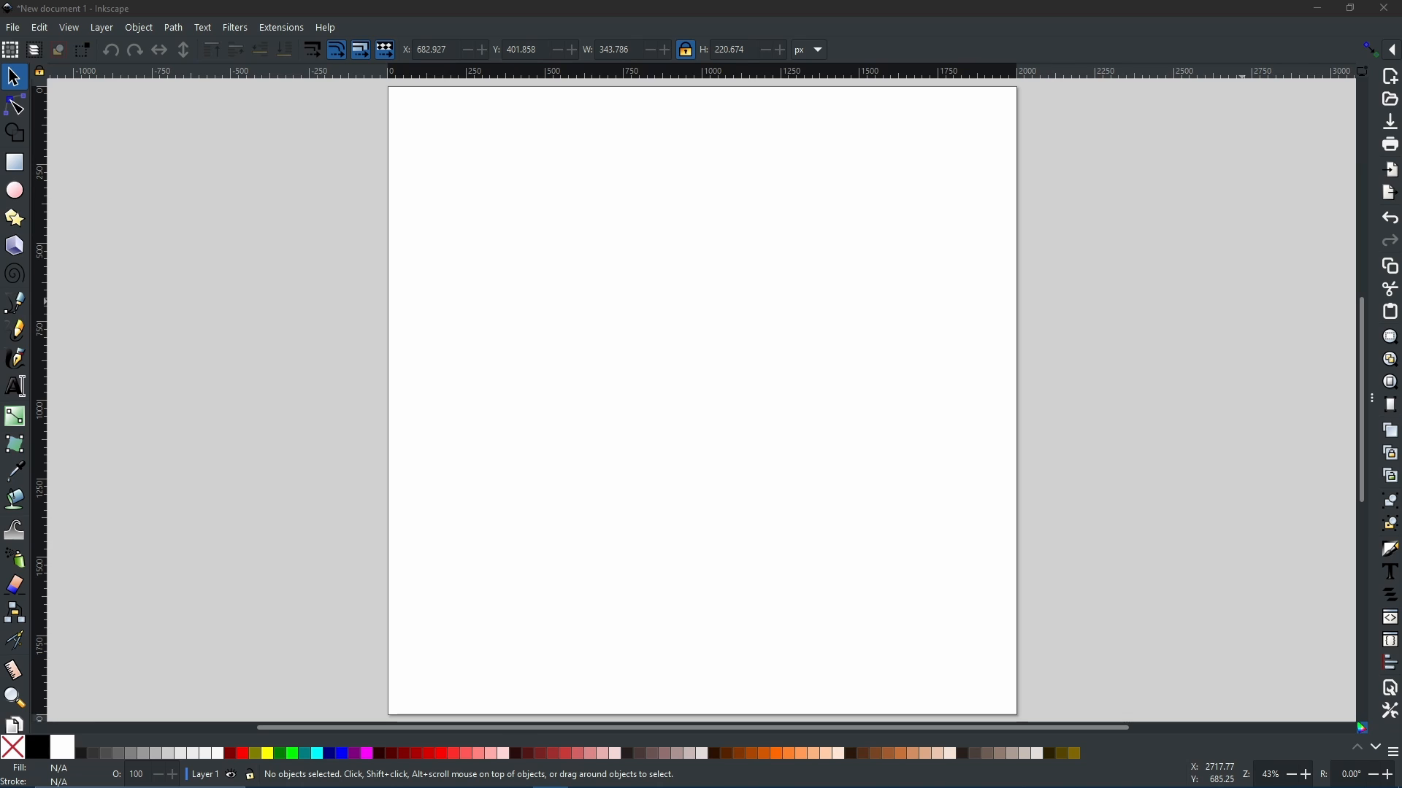
Step: Open the Path Effects dialog
click(534, 143)
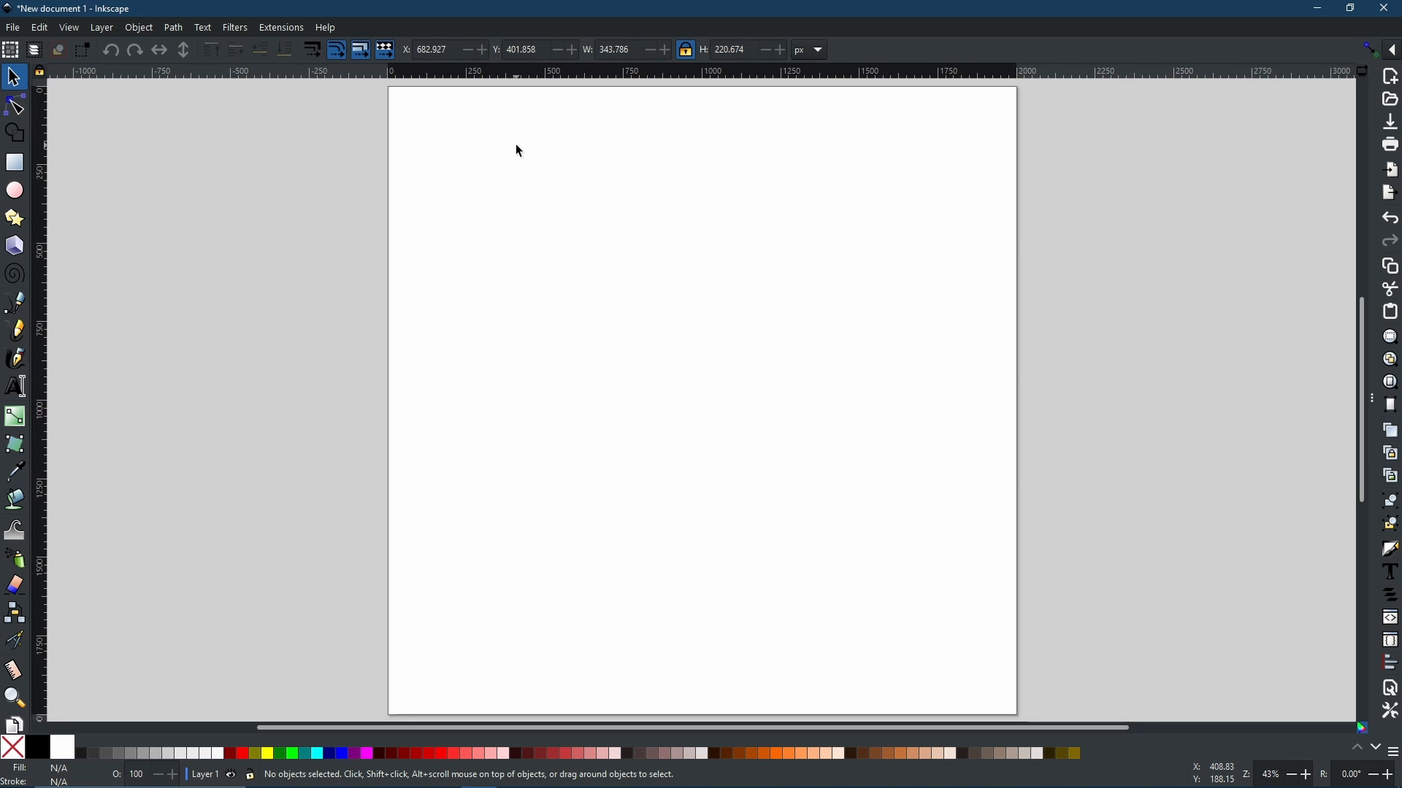
click(172, 29)
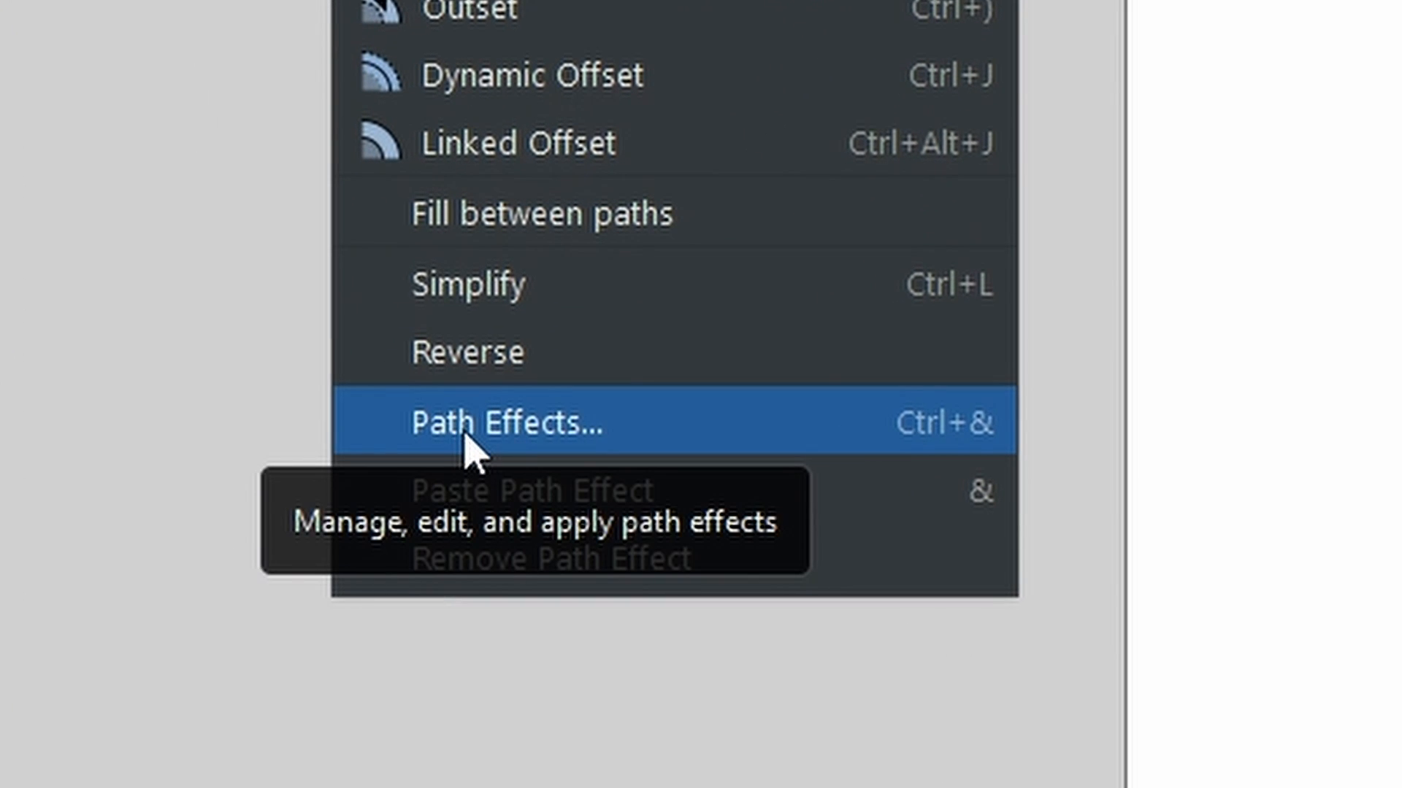
click(467, 437)
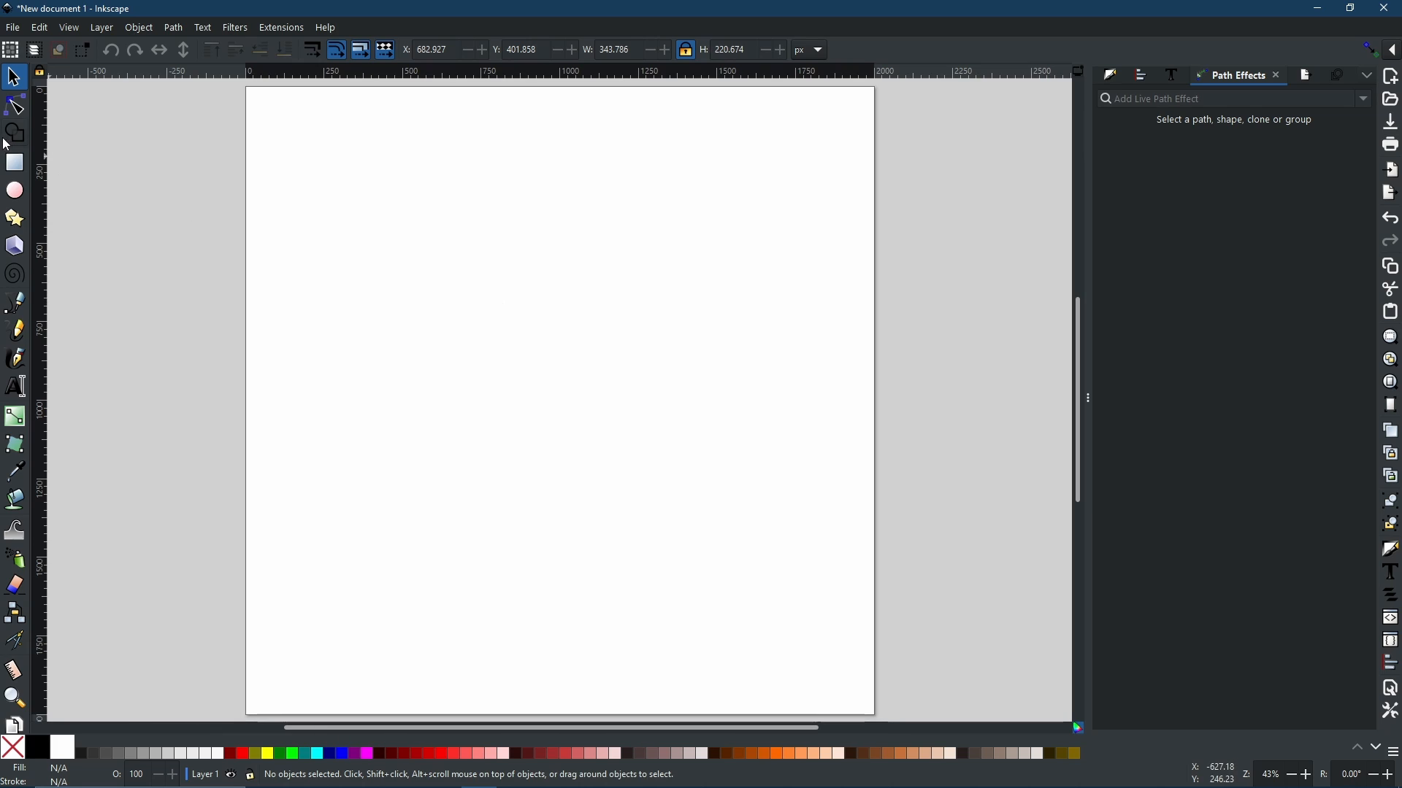
Step: Draw a rectangle about 971 × 269 px on the page and apply the Bend path effect to it
click(14, 162)
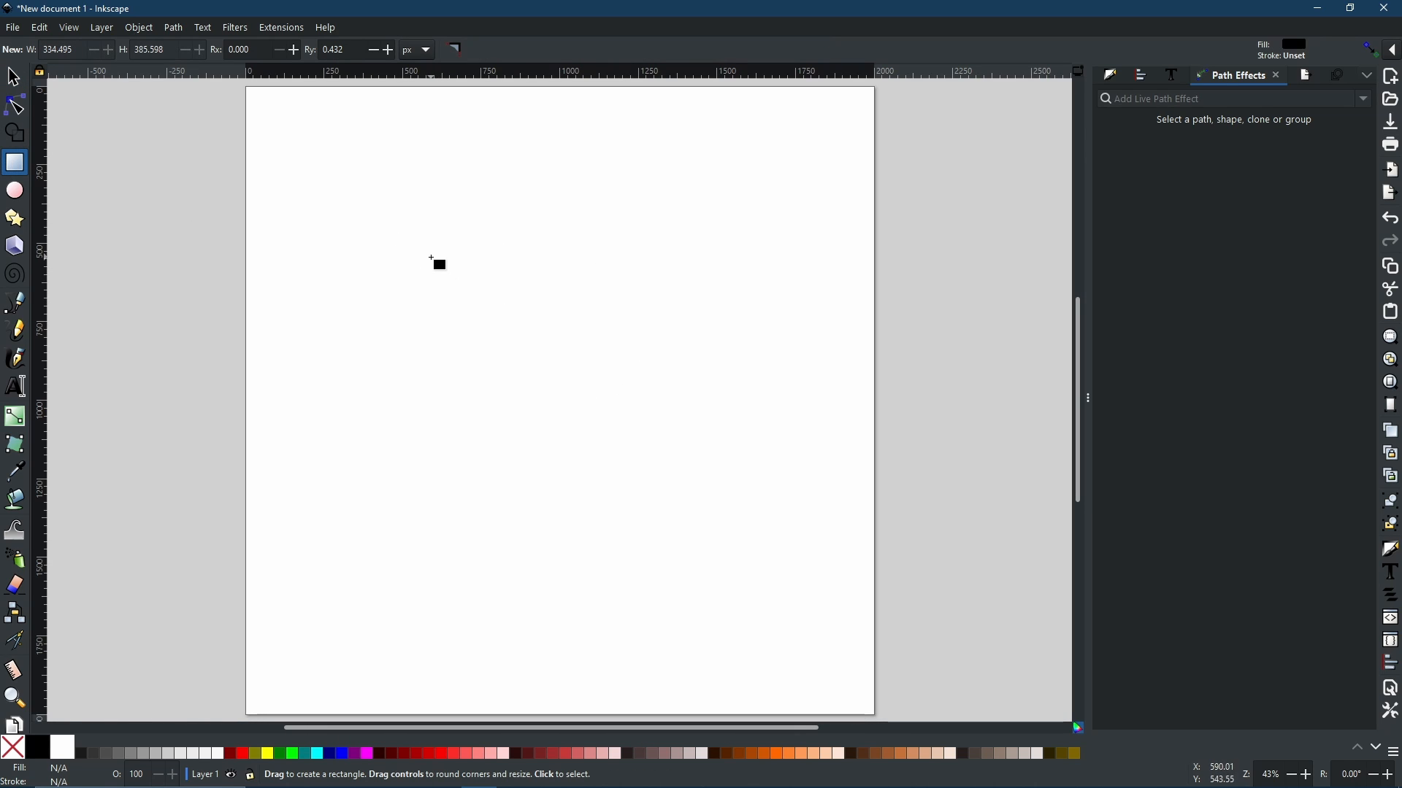
drag(422, 256, 727, 341)
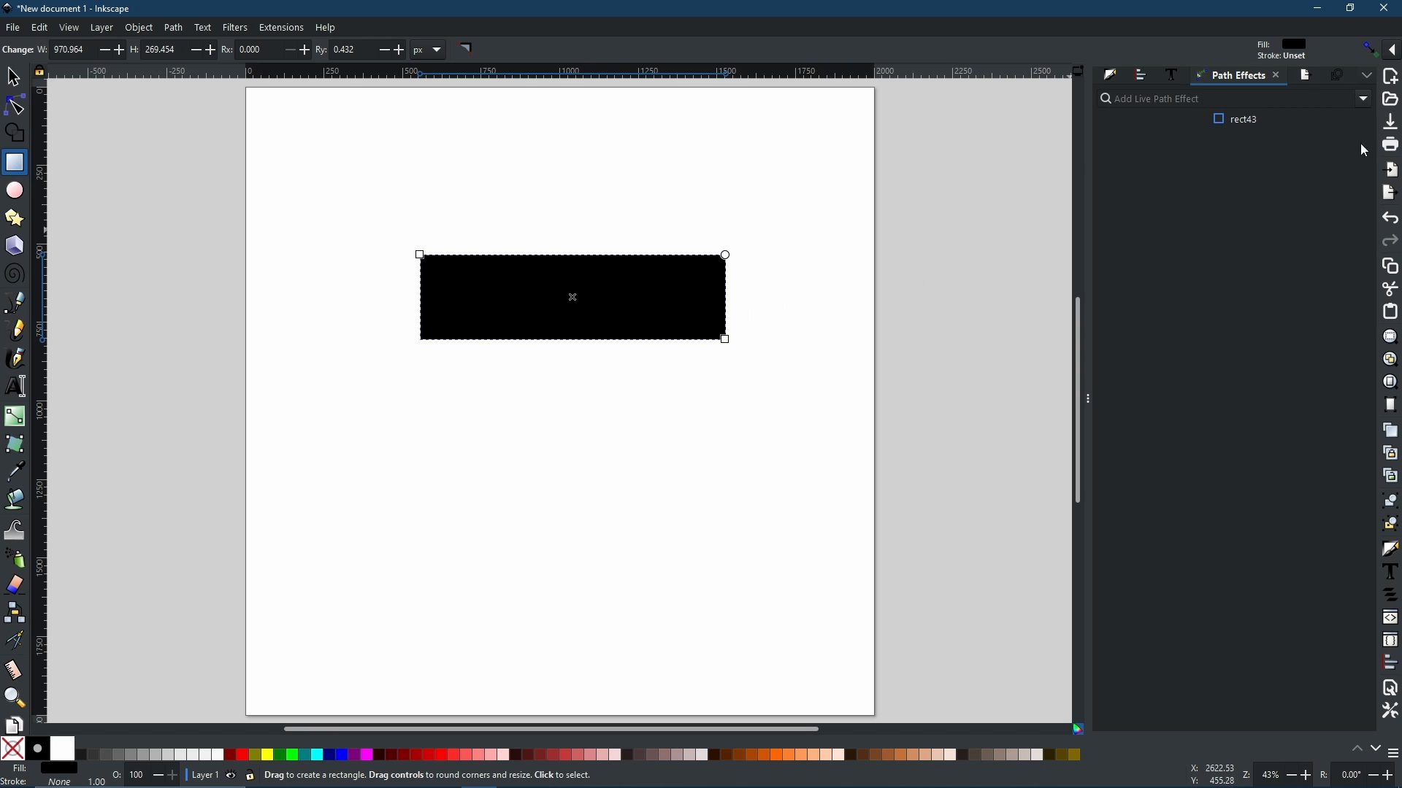
click(1365, 100)
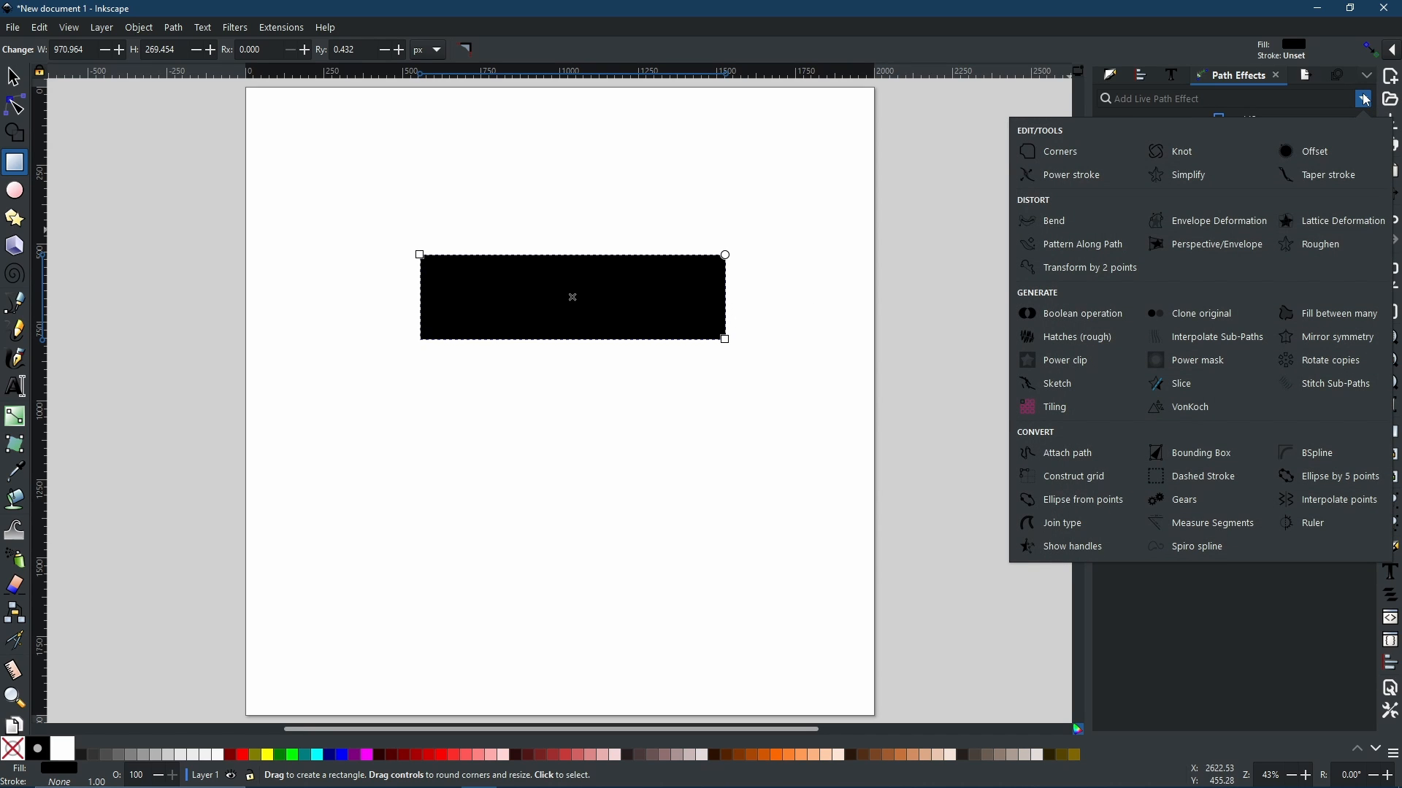
click(1072, 222)
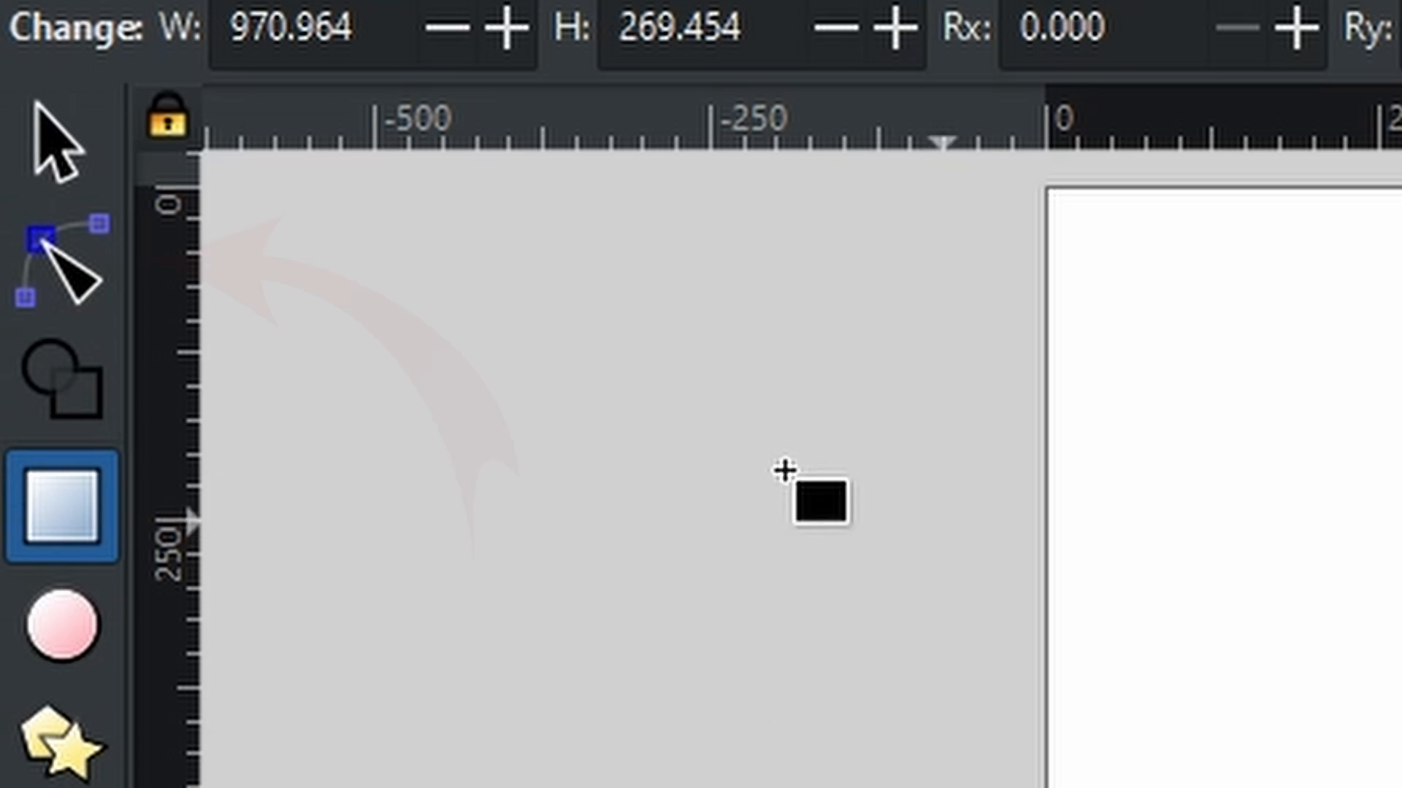
Step: Switch to on-canvas editing of the Bend path and try pasting a bend path into the effect
click(45, 289)
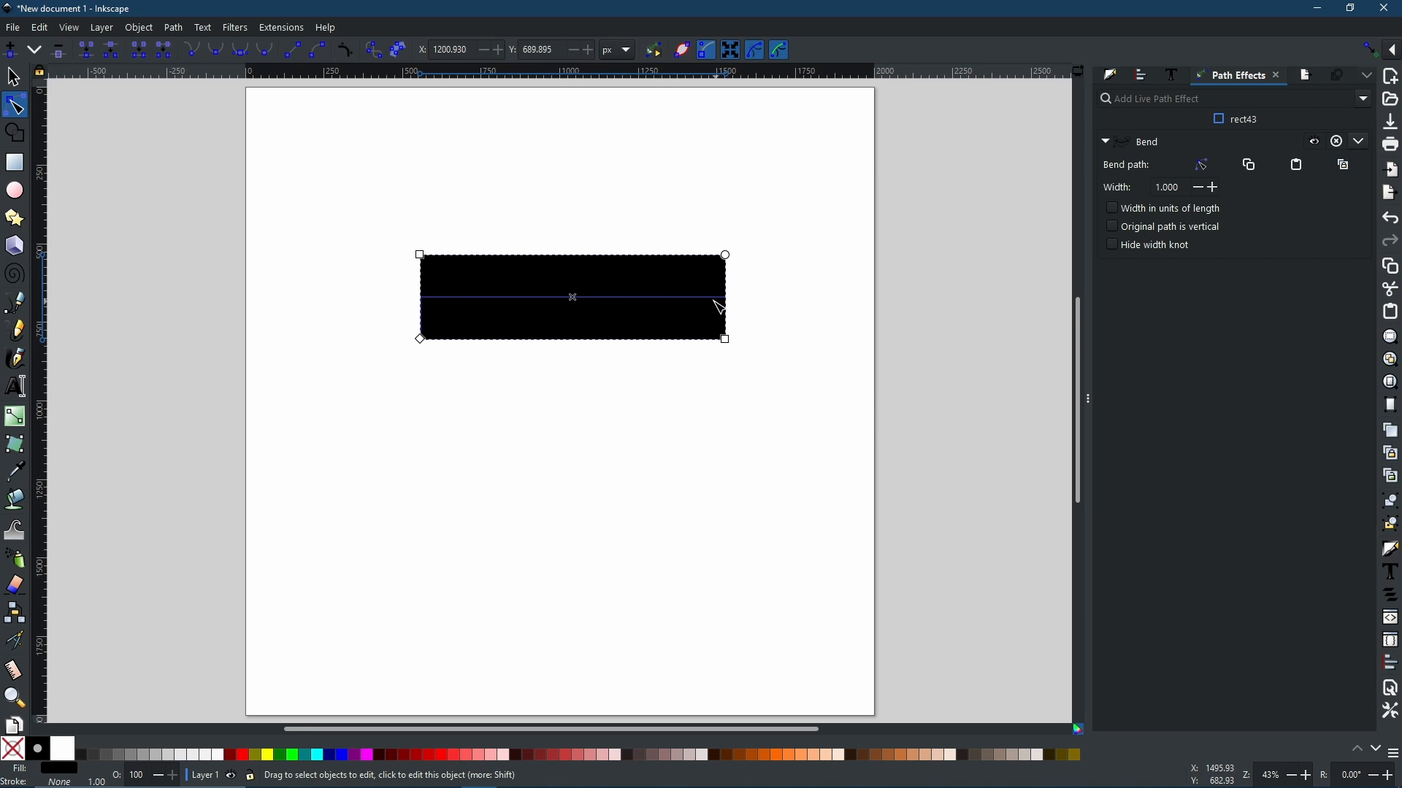
click(1204, 166)
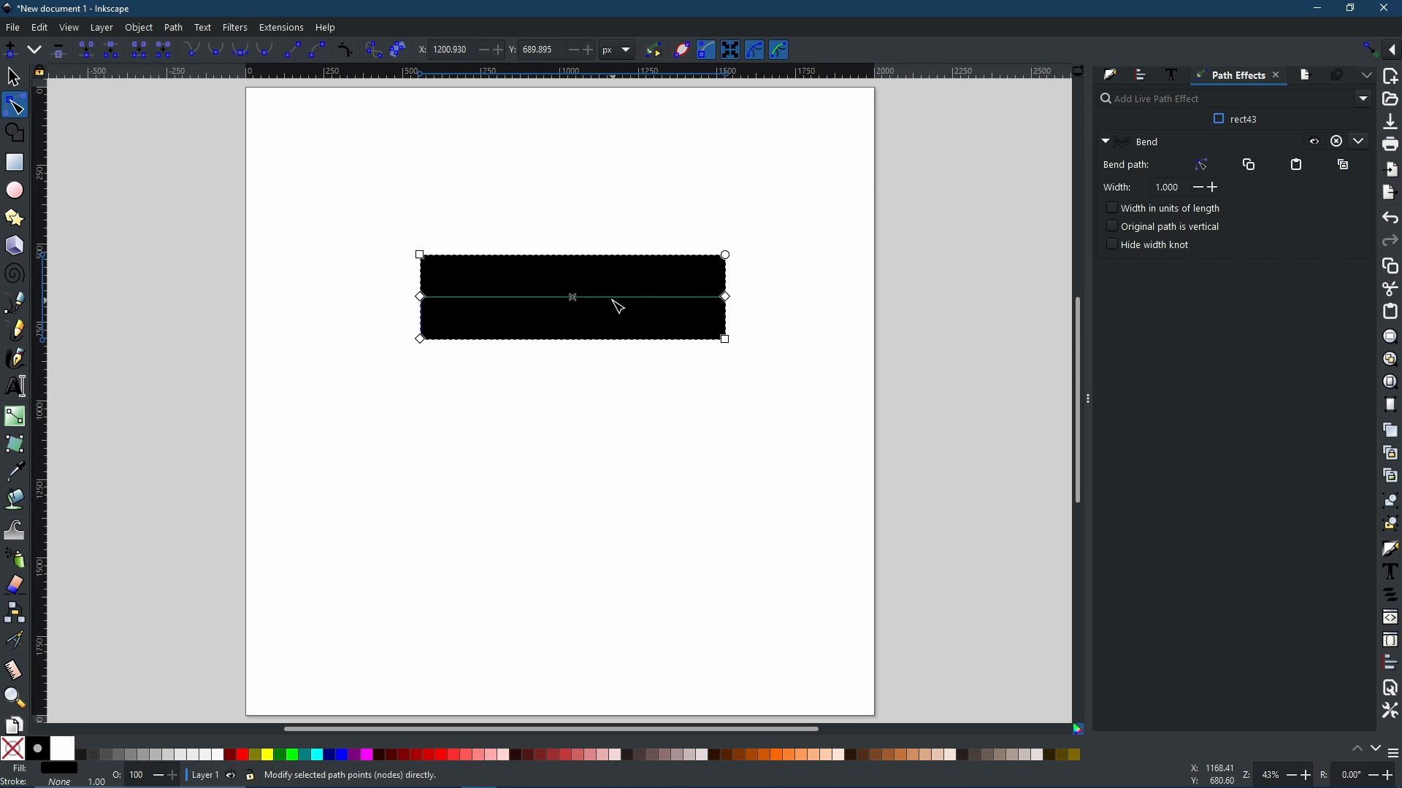
mouse_move(610, 304)
mouse_down()
mouse_move(604, 282)
mouse_move(613, 331)
mouse_move(603, 285)
mouse_move(604, 314)
mouse_move(603, 299)
mouse_up()
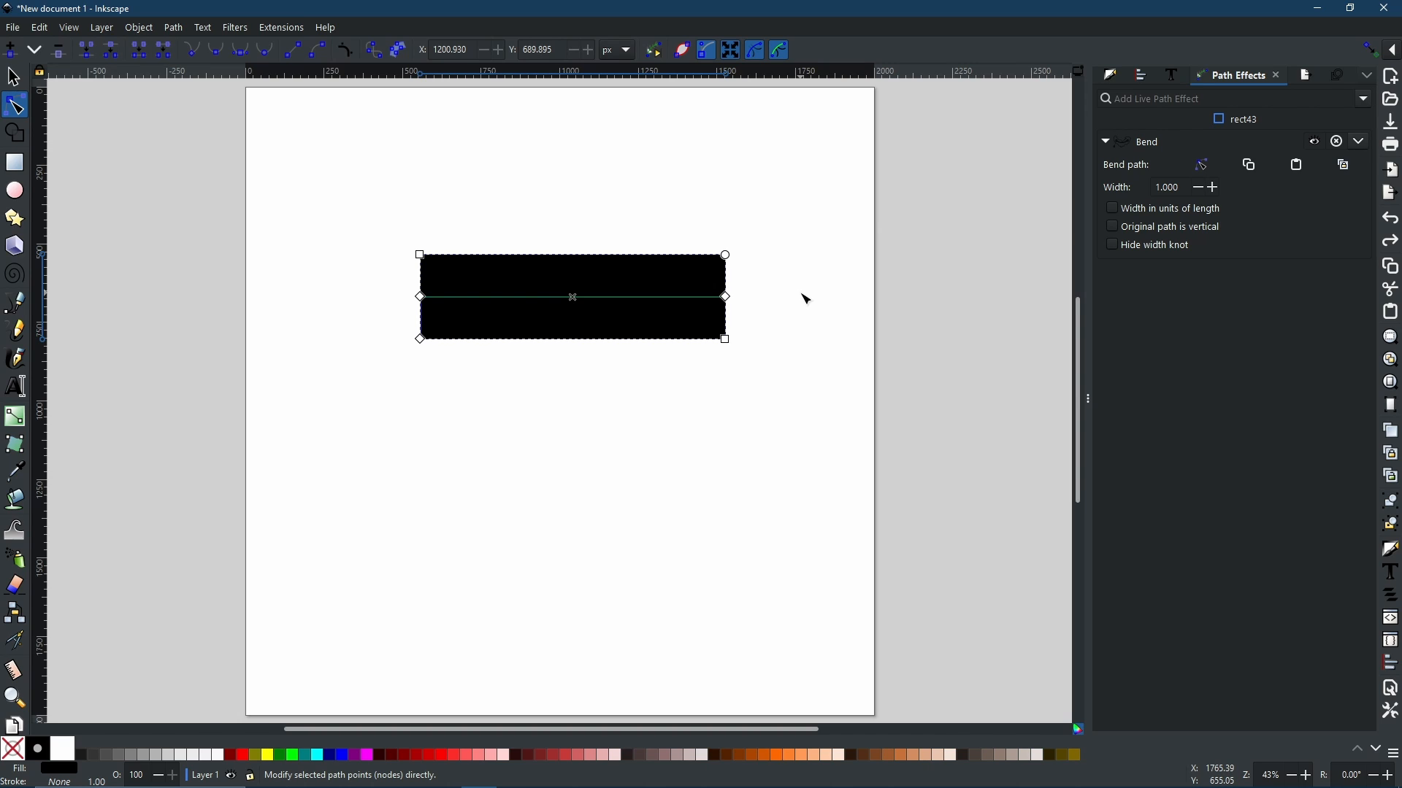
click(1304, 176)
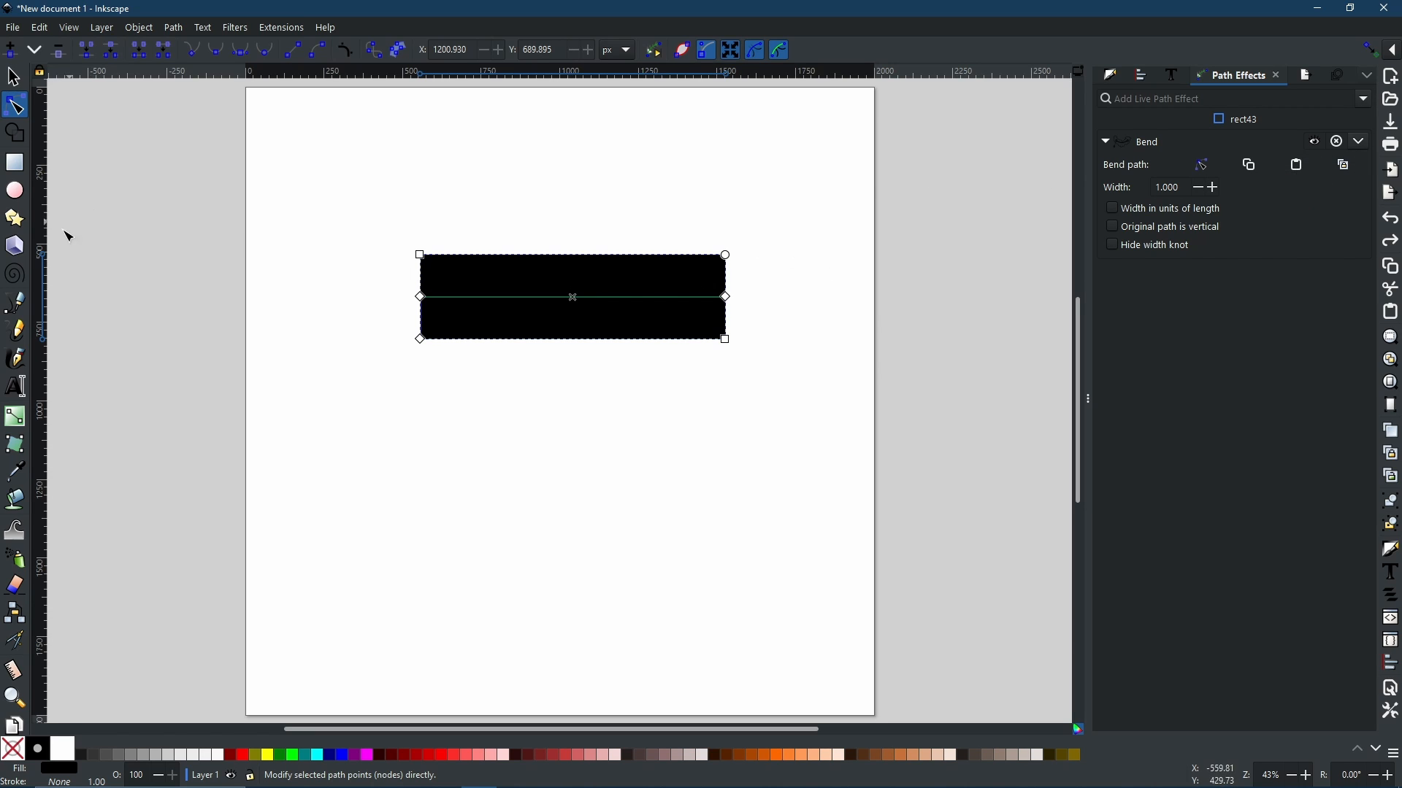
Step: Draw a wavy three-node curve above the rectangle with the Pen tool, finish it, and copy it
click(16, 305)
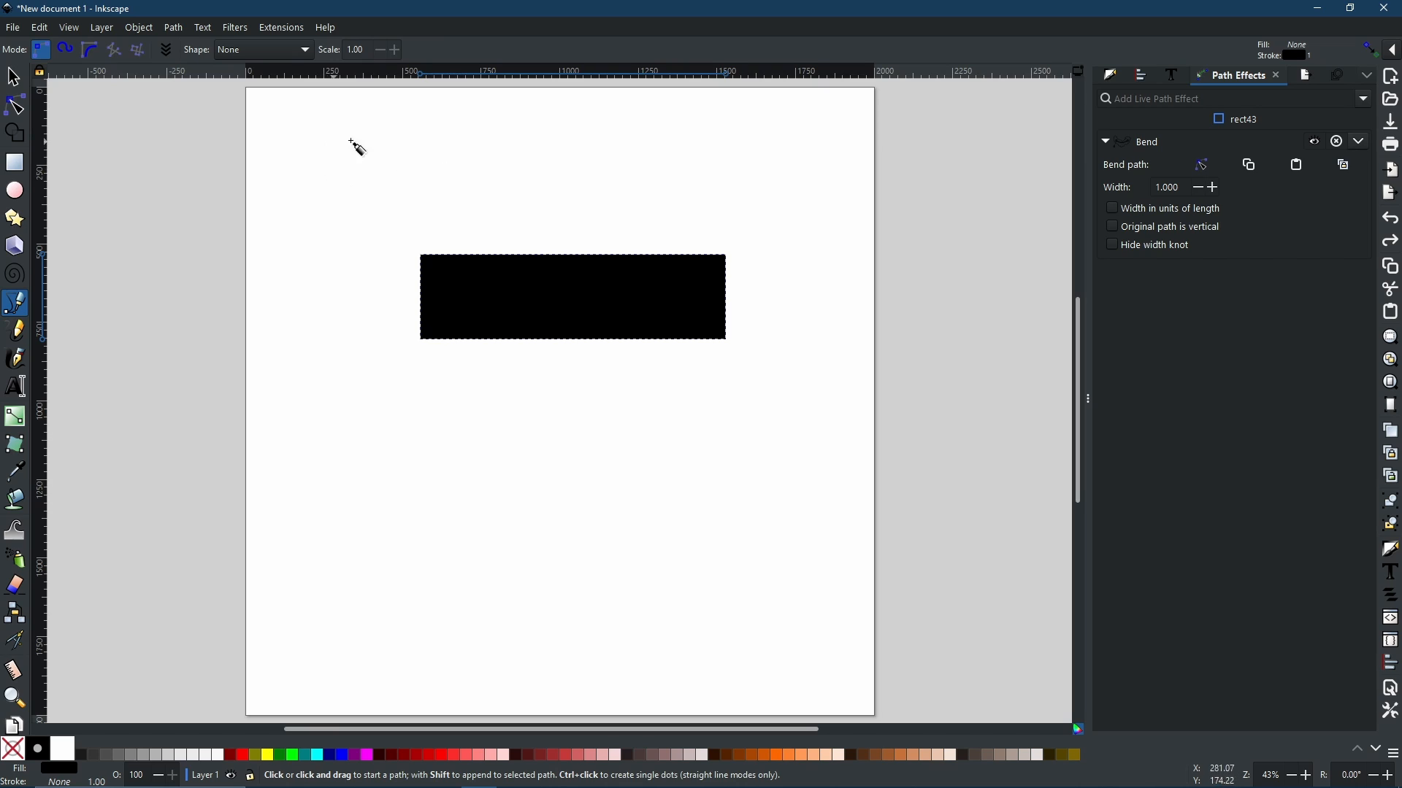
click(368, 136)
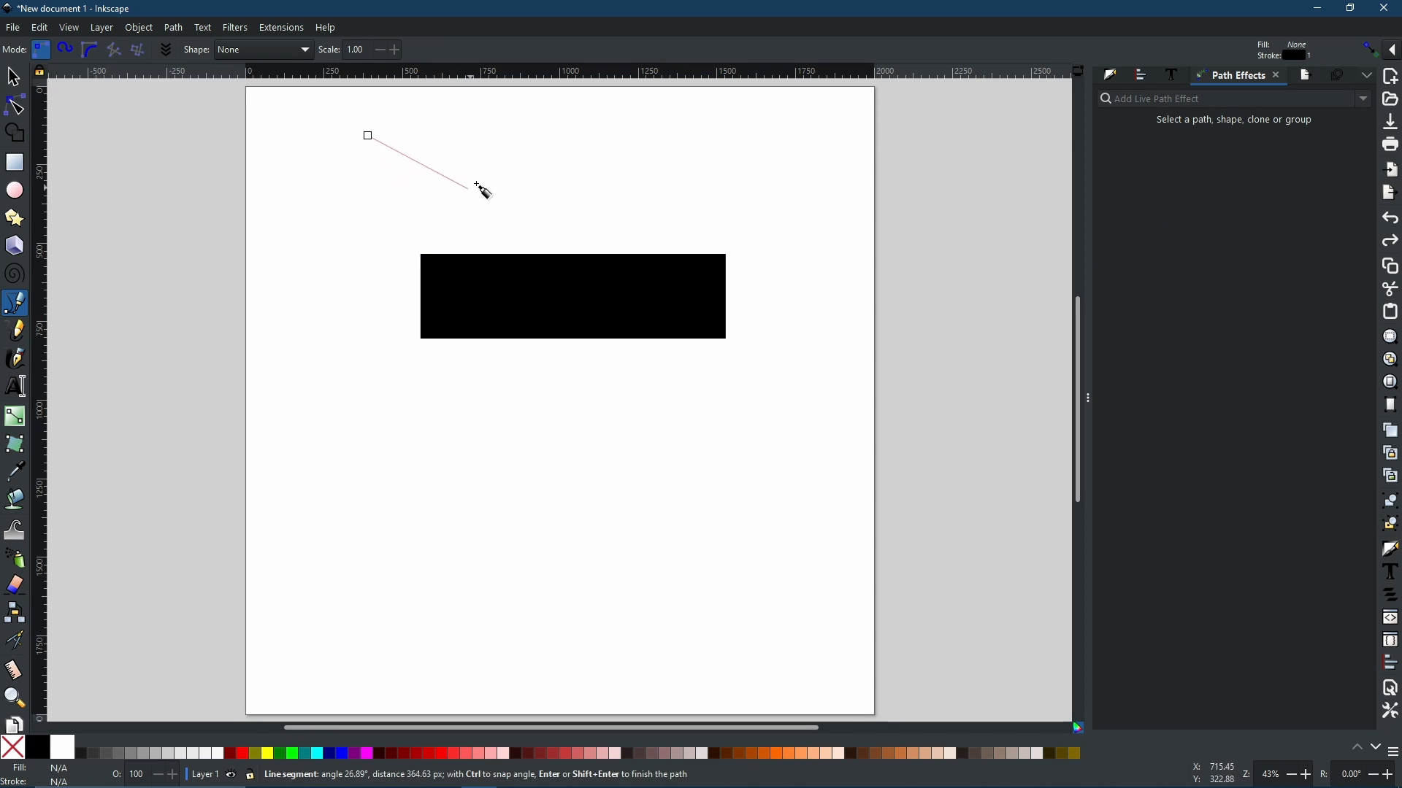
drag(515, 136, 605, 84)
click(668, 176)
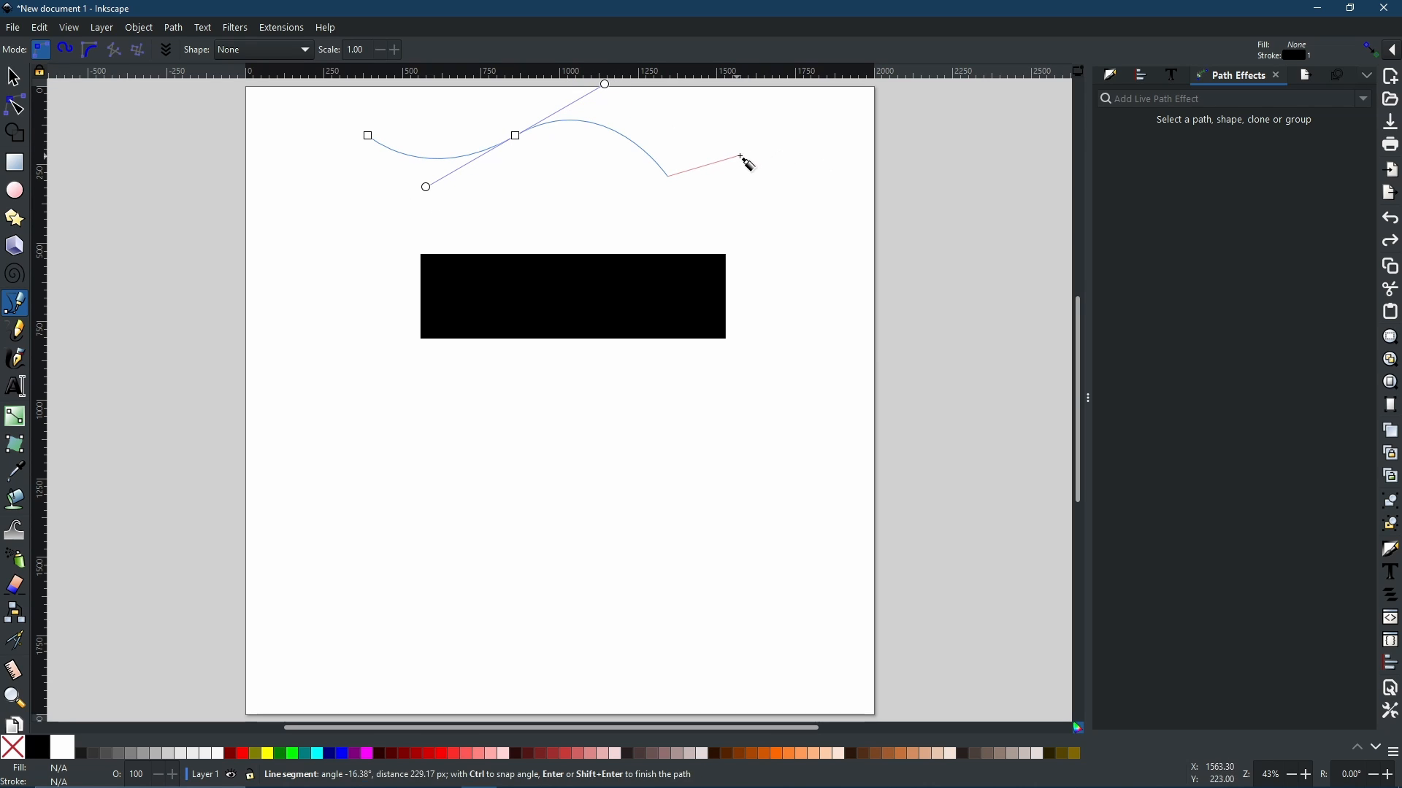
key(Return)
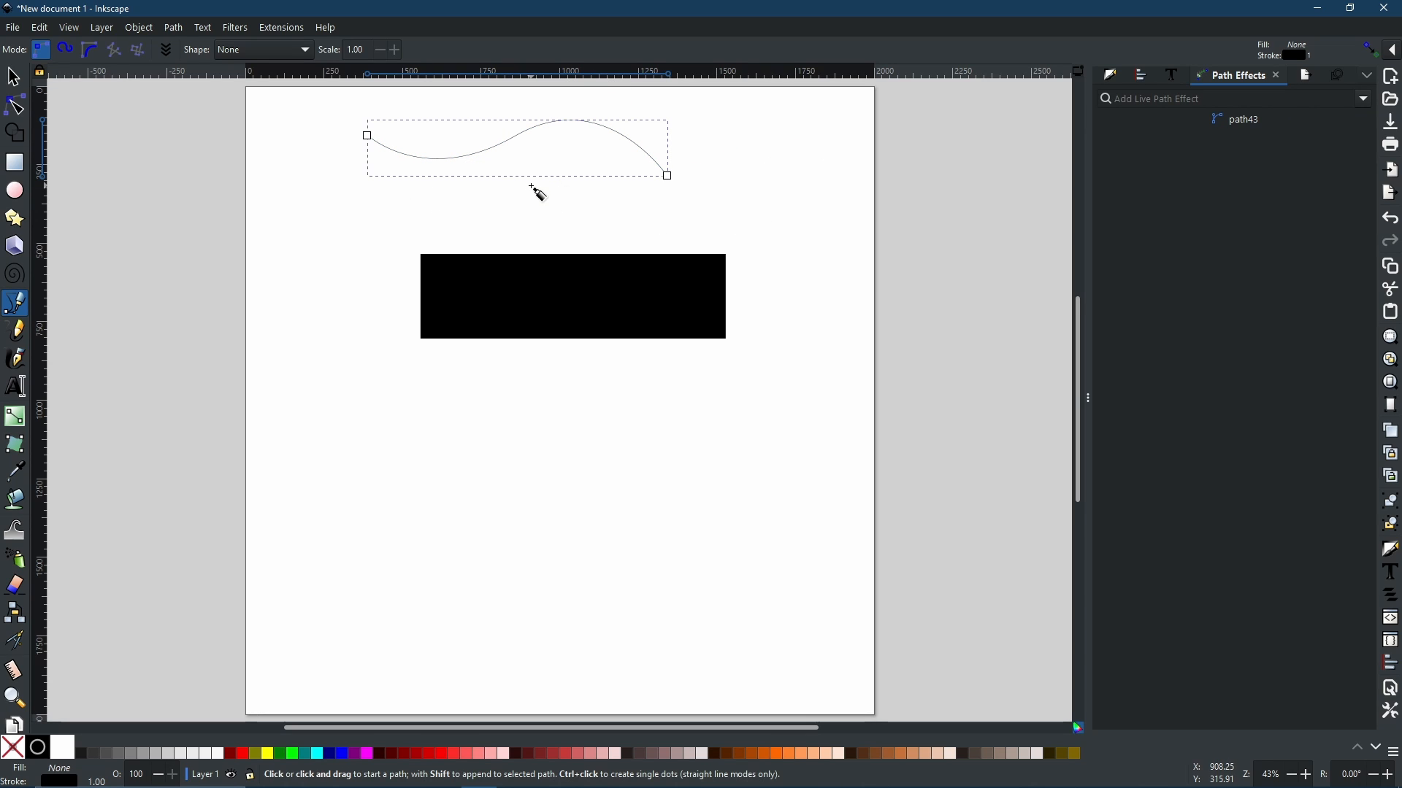
key(ctrl+c)
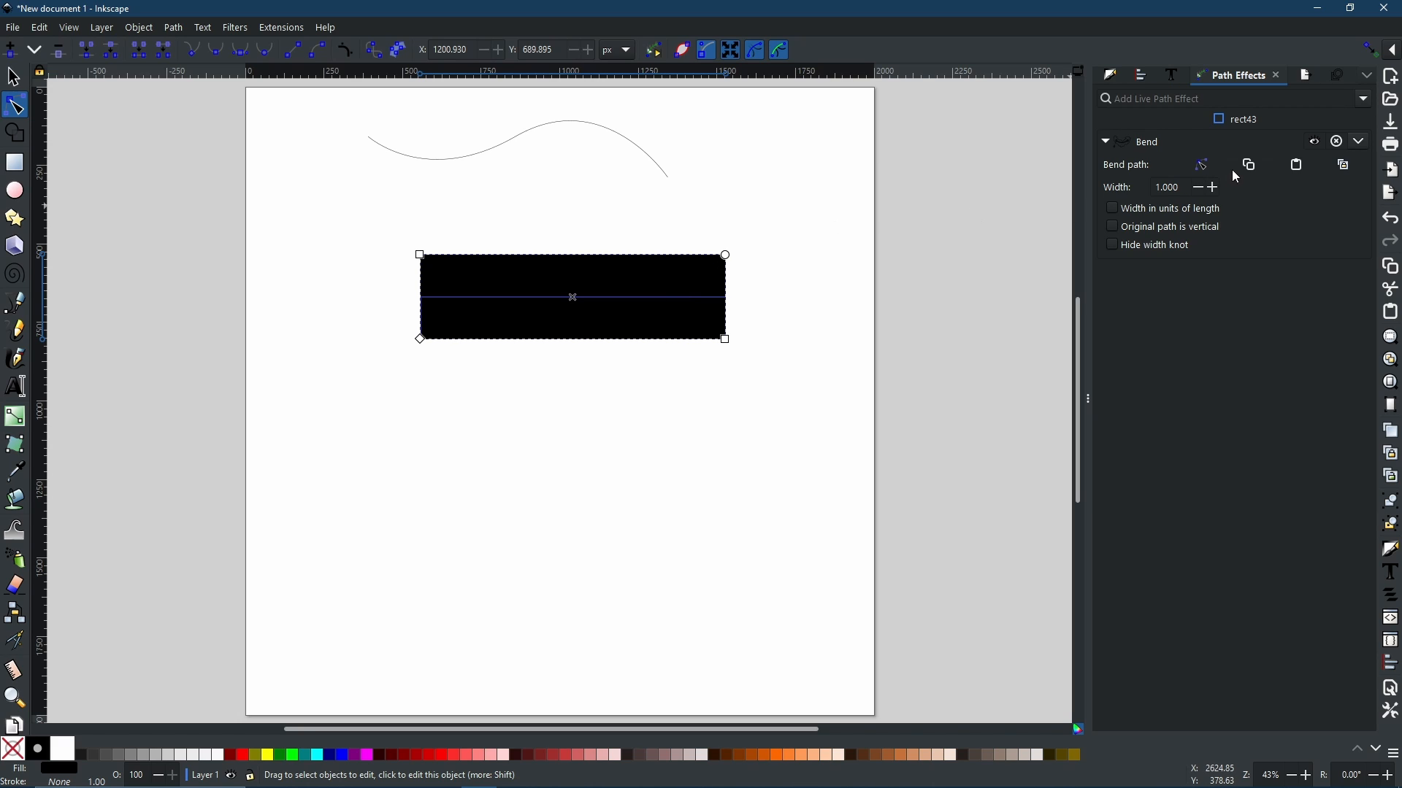
Step: Paste the copied curve as the rectangle's bend path and move the bent shape below the curve
click(1299, 168)
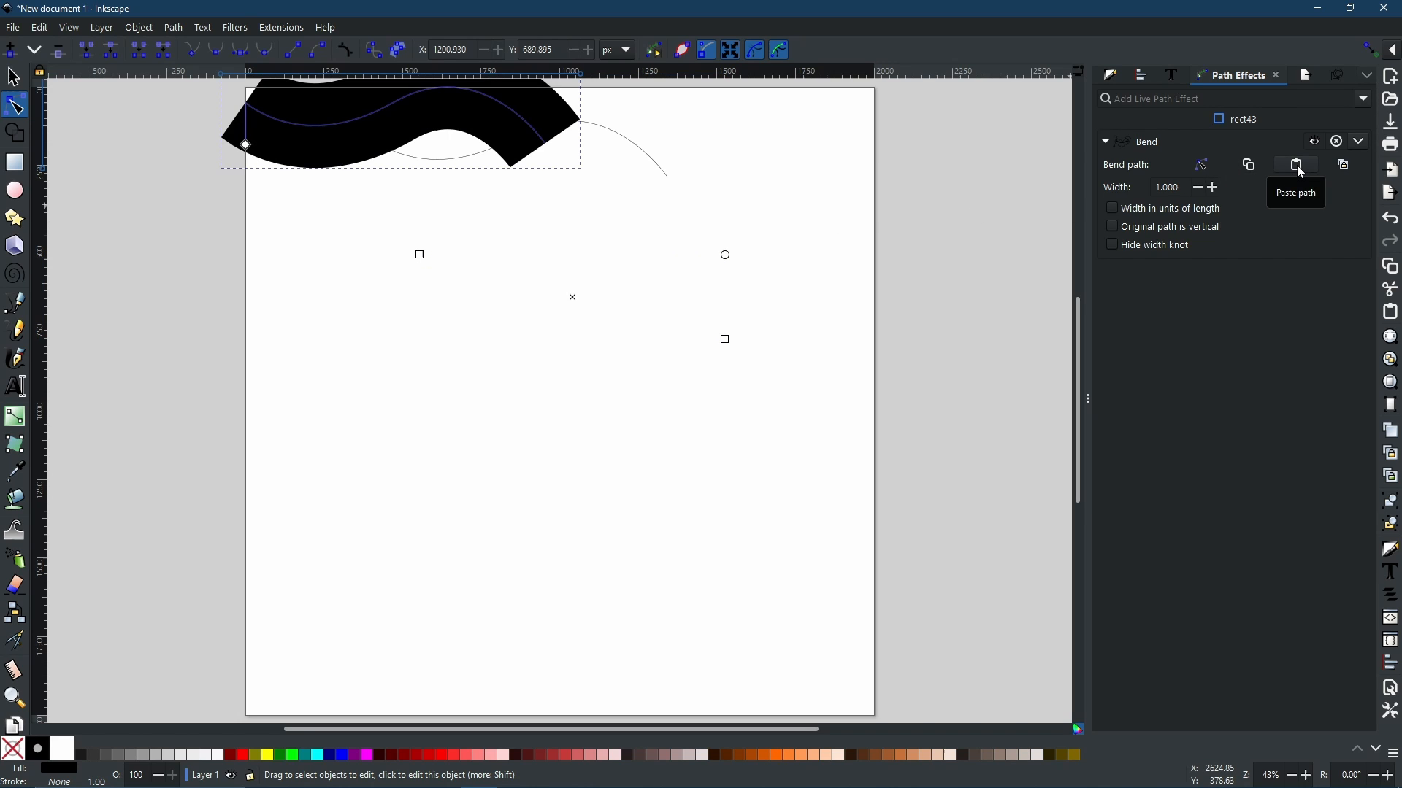
click(13, 76)
drag(503, 119, 611, 272)
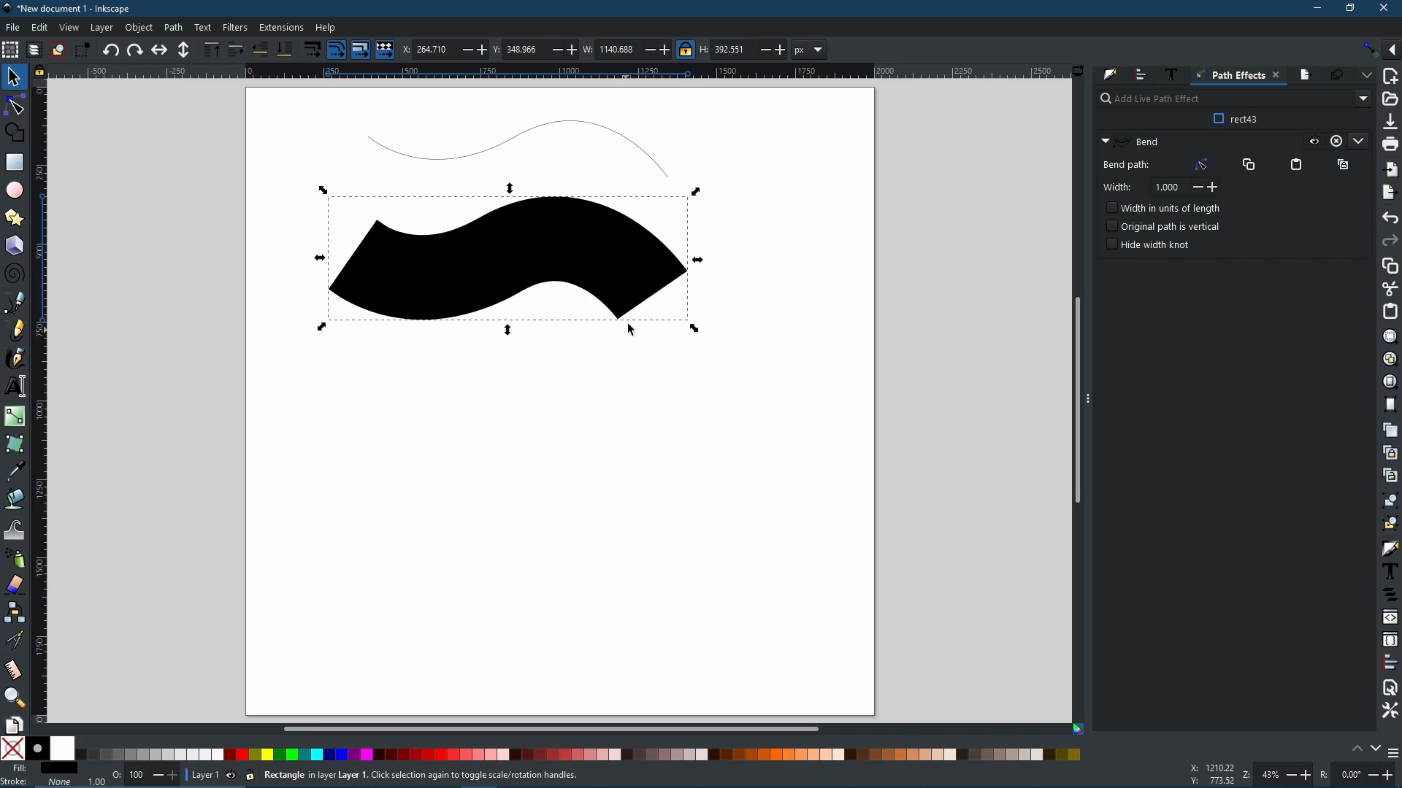
Step: Select the curve, then the bent shape, and link the Bend path to the path in the clipboard
click(542, 130)
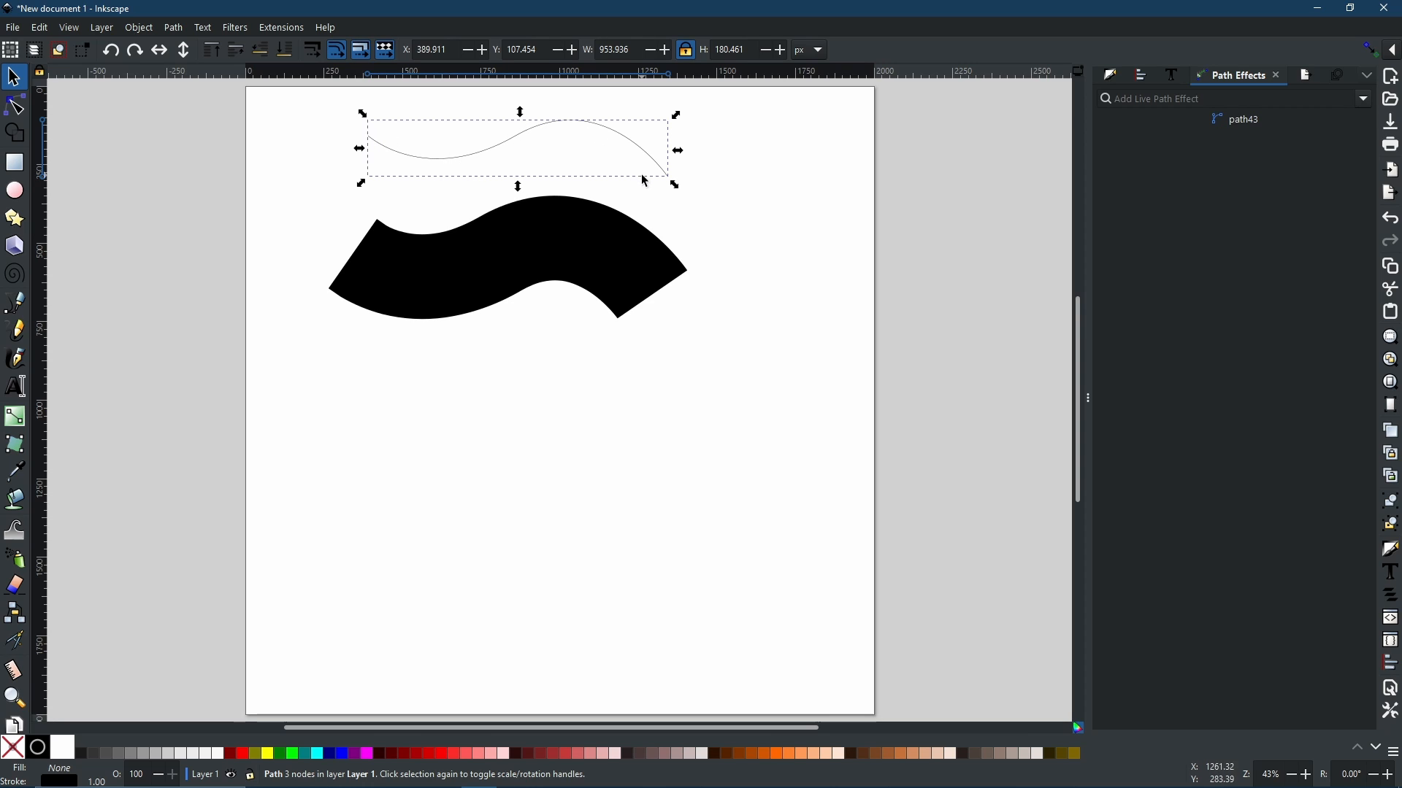
click(600, 246)
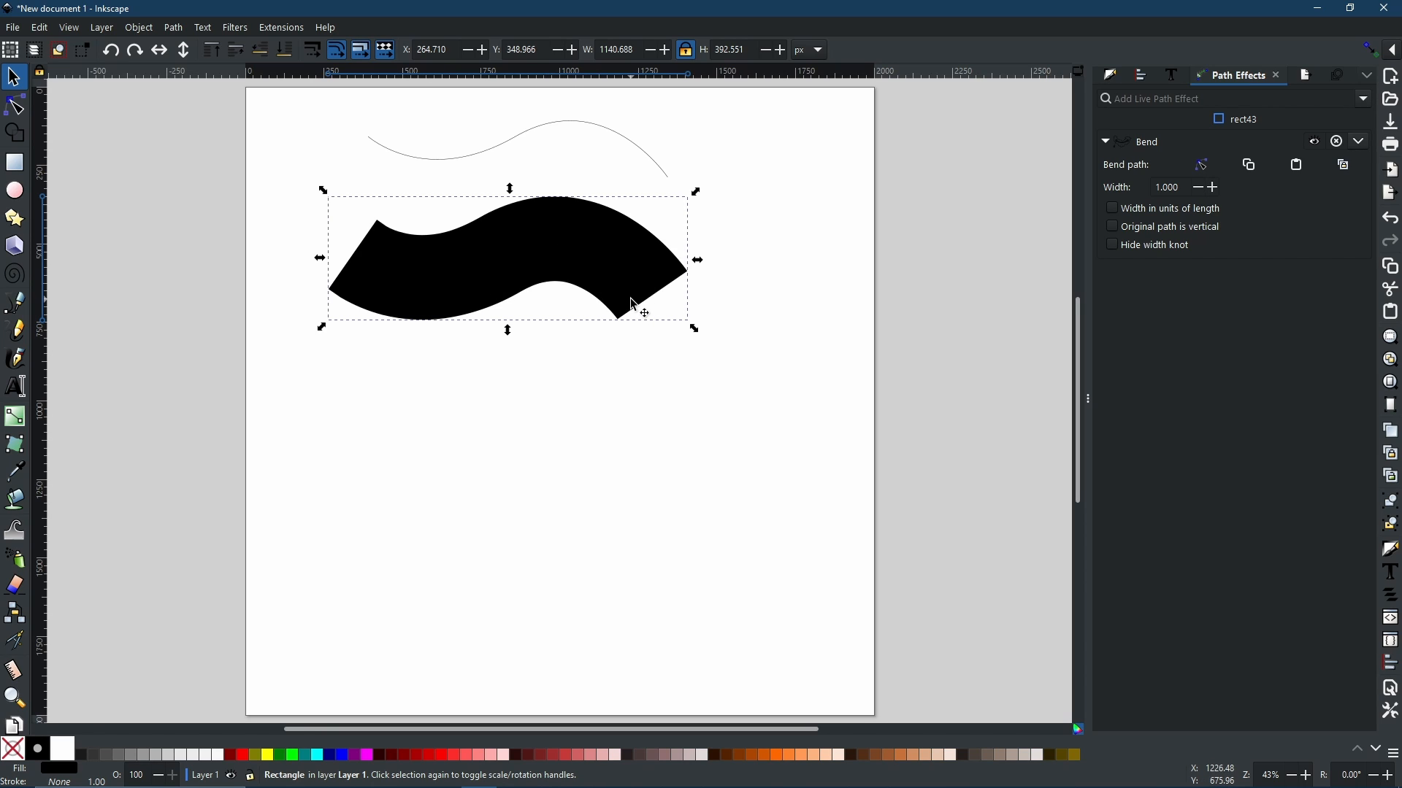
click(1357, 170)
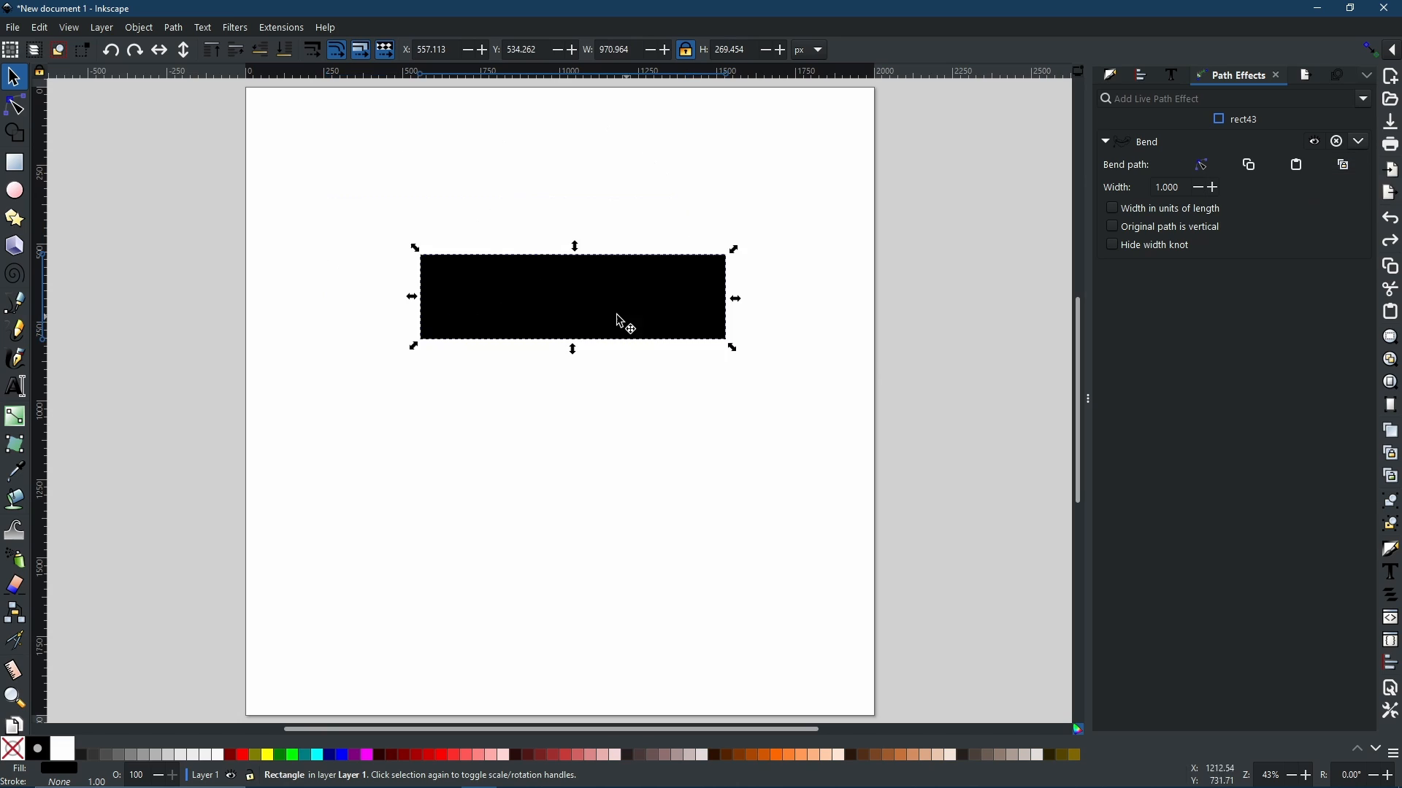
Step: Enable on-canvas editing of the Bend path and increase the Bend width to 1.610
click(16, 108)
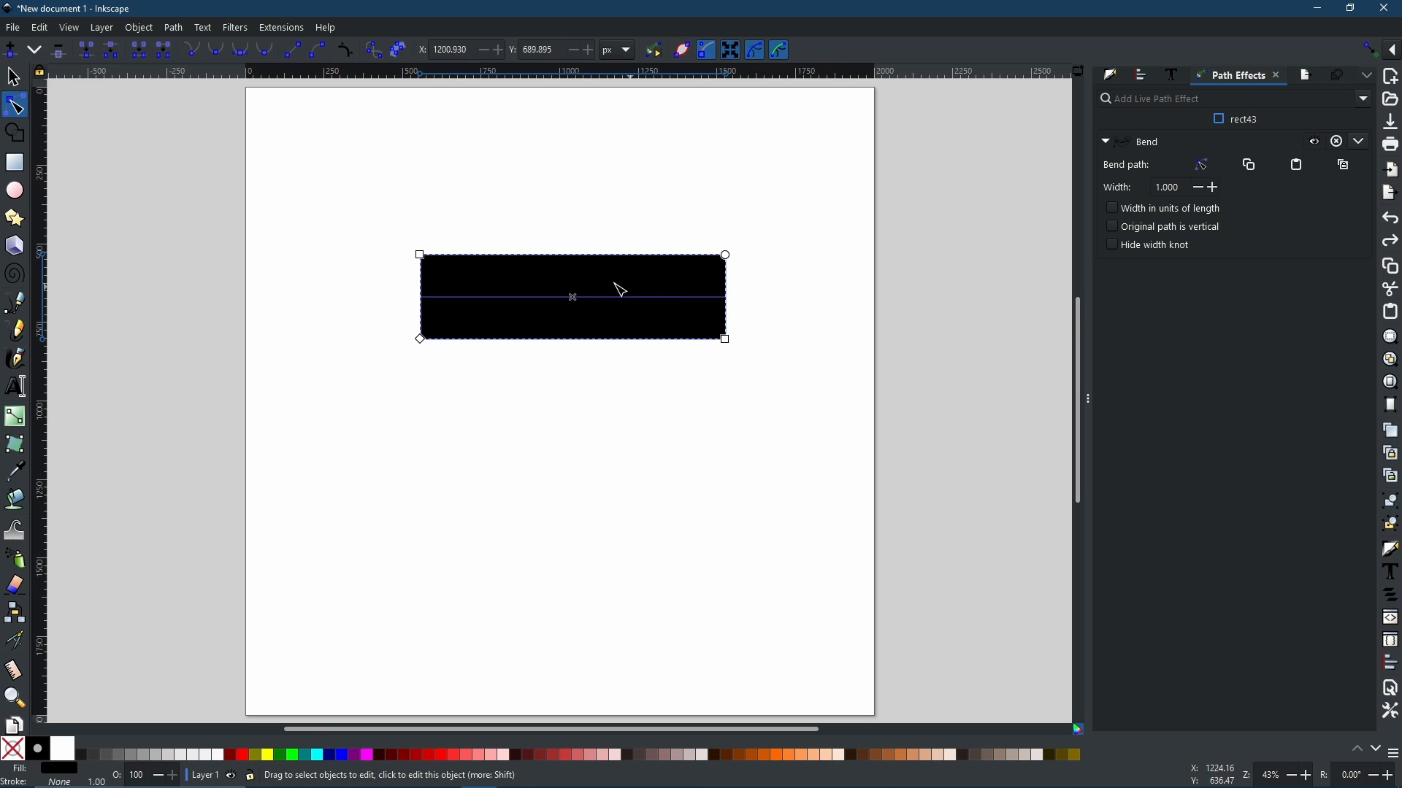
click(1206, 167)
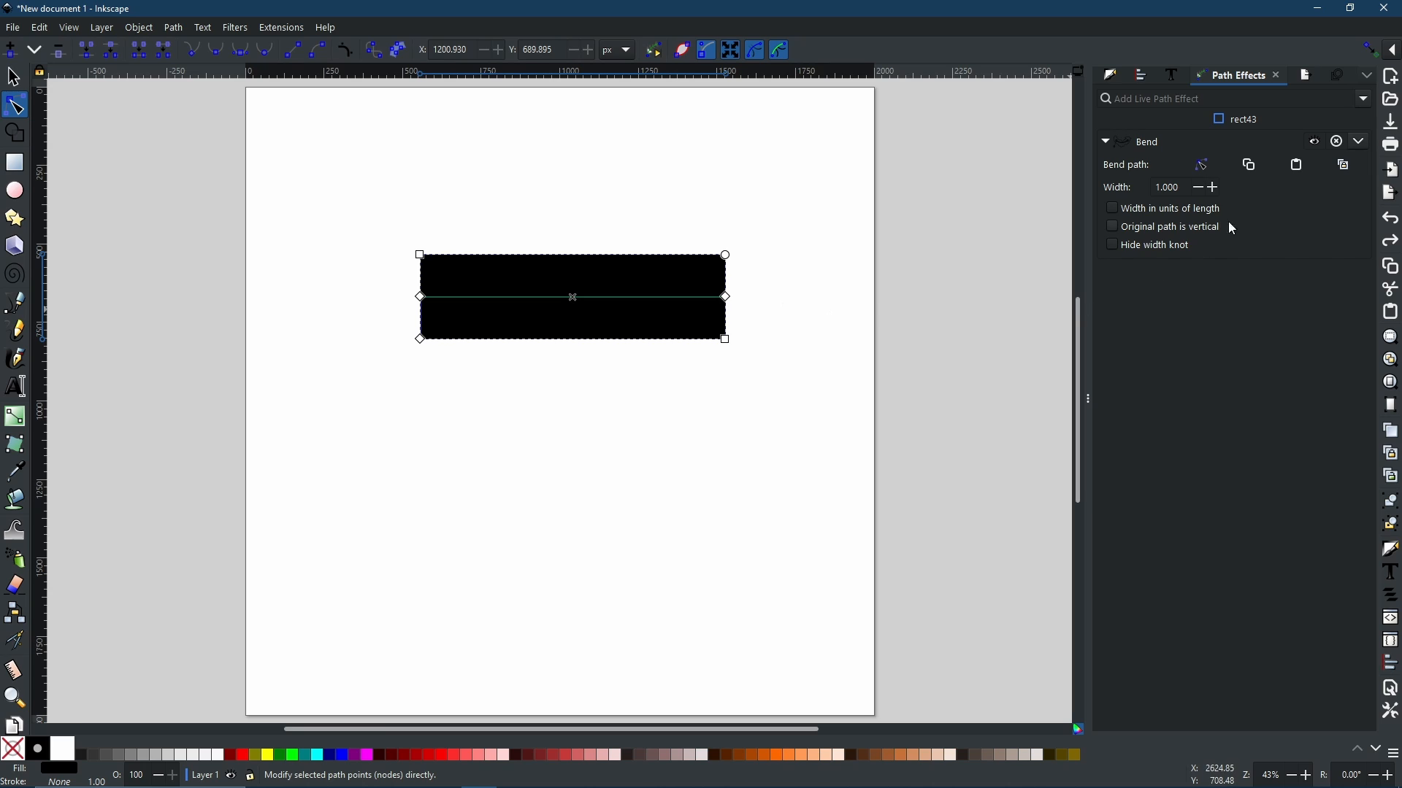
click(1214, 192)
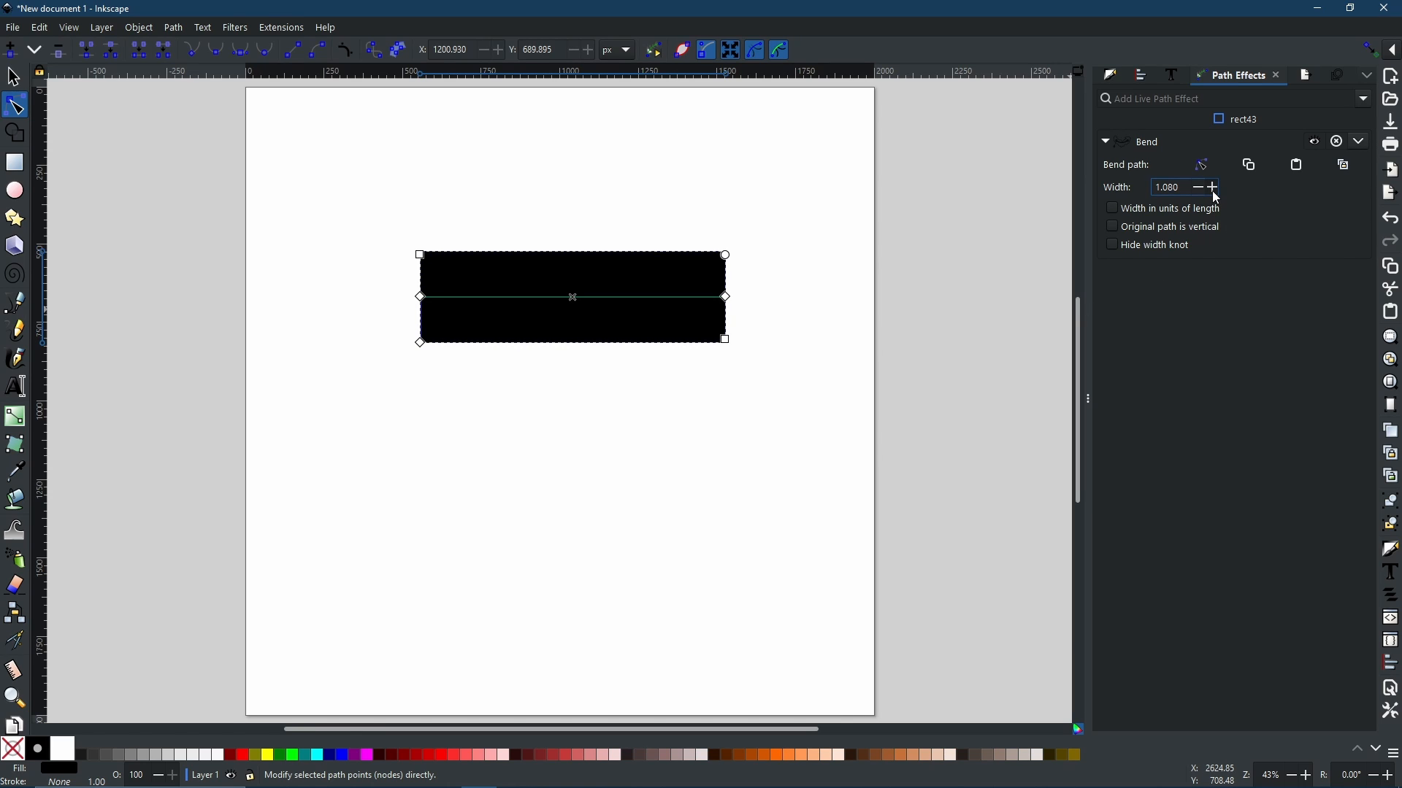
drag(1214, 192, 1213, 190)
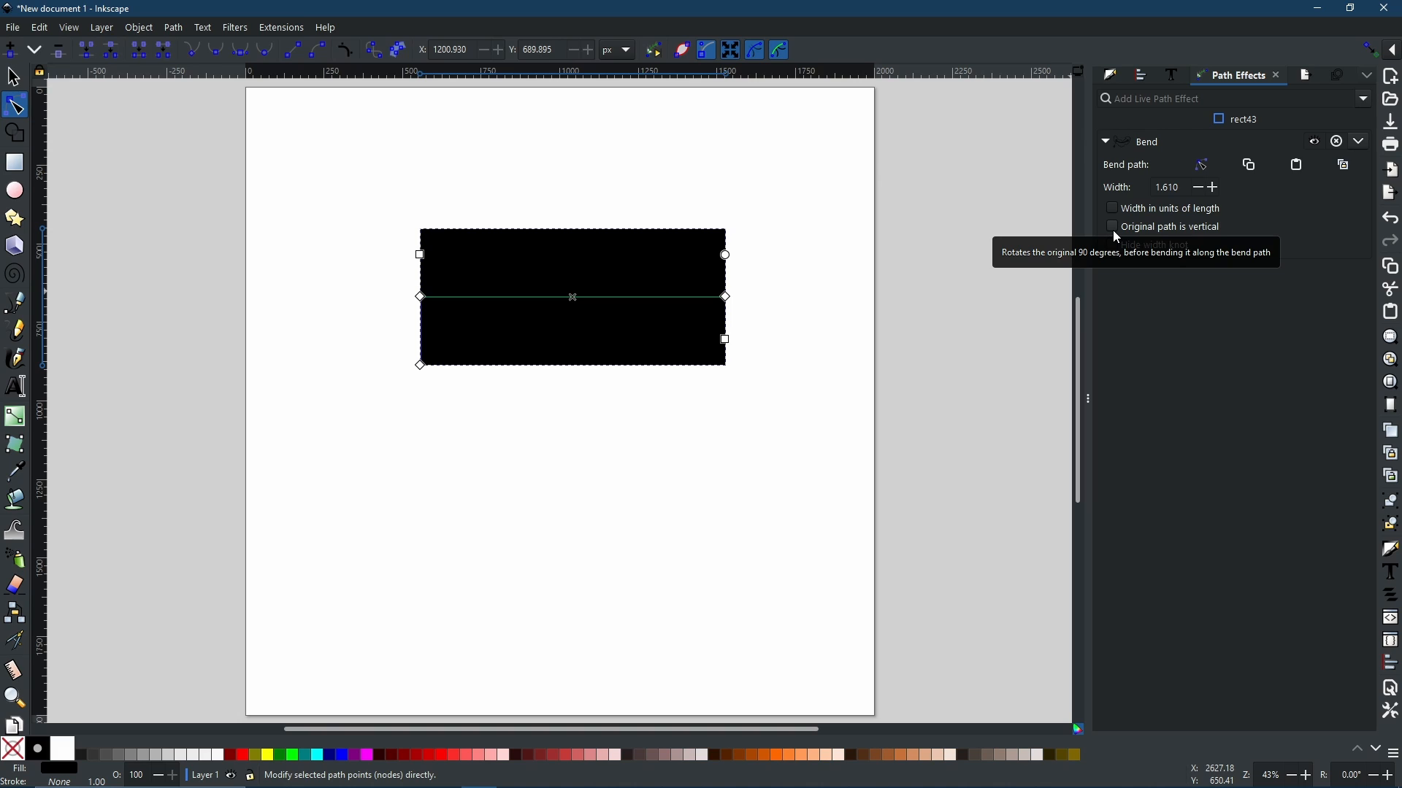
Step: Try the Original path is vertical option and switch it back off
click(1114, 228)
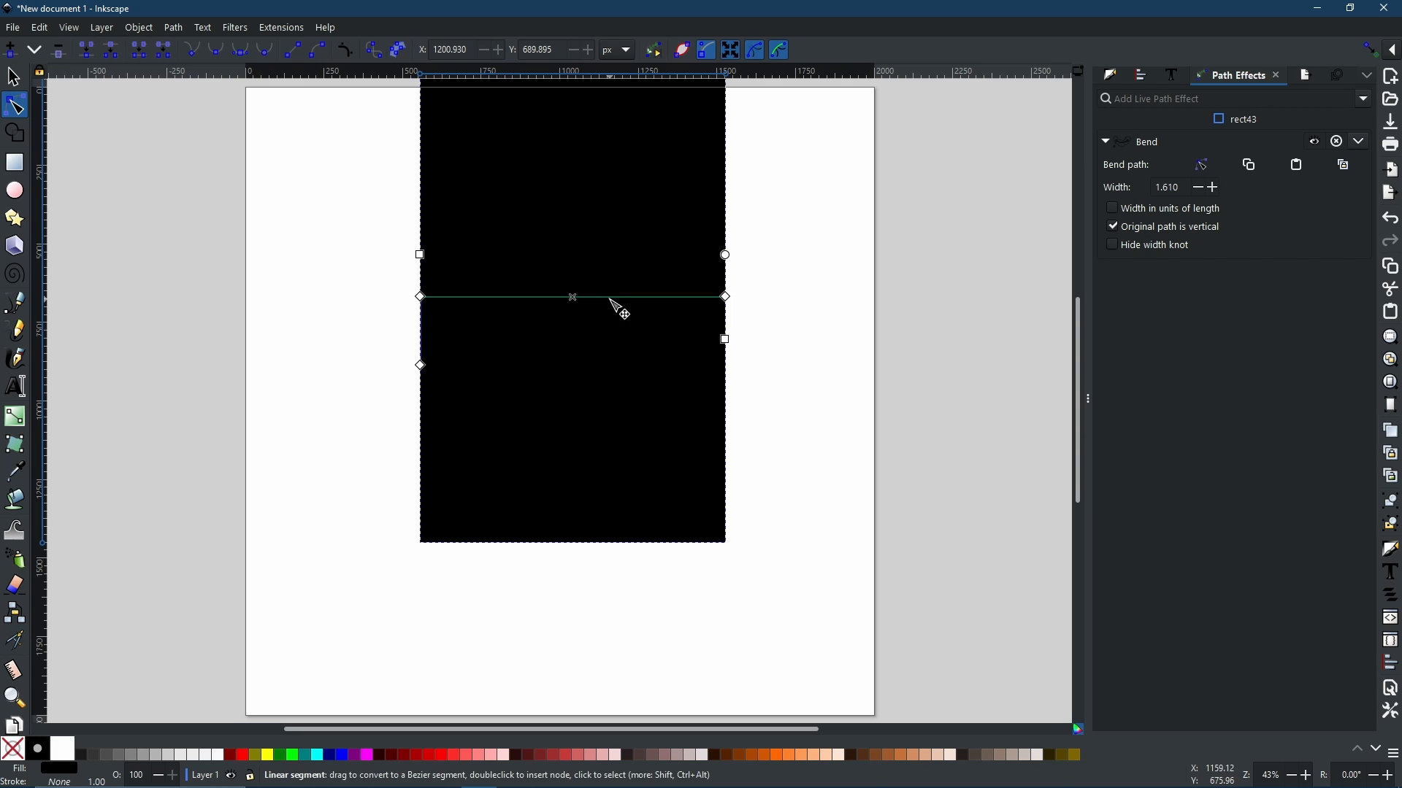
mouse_move(610, 299)
mouse_down()
mouse_move(616, 279)
mouse_move(619, 312)
mouse_move(616, 276)
mouse_up()
key(ctrl+z)
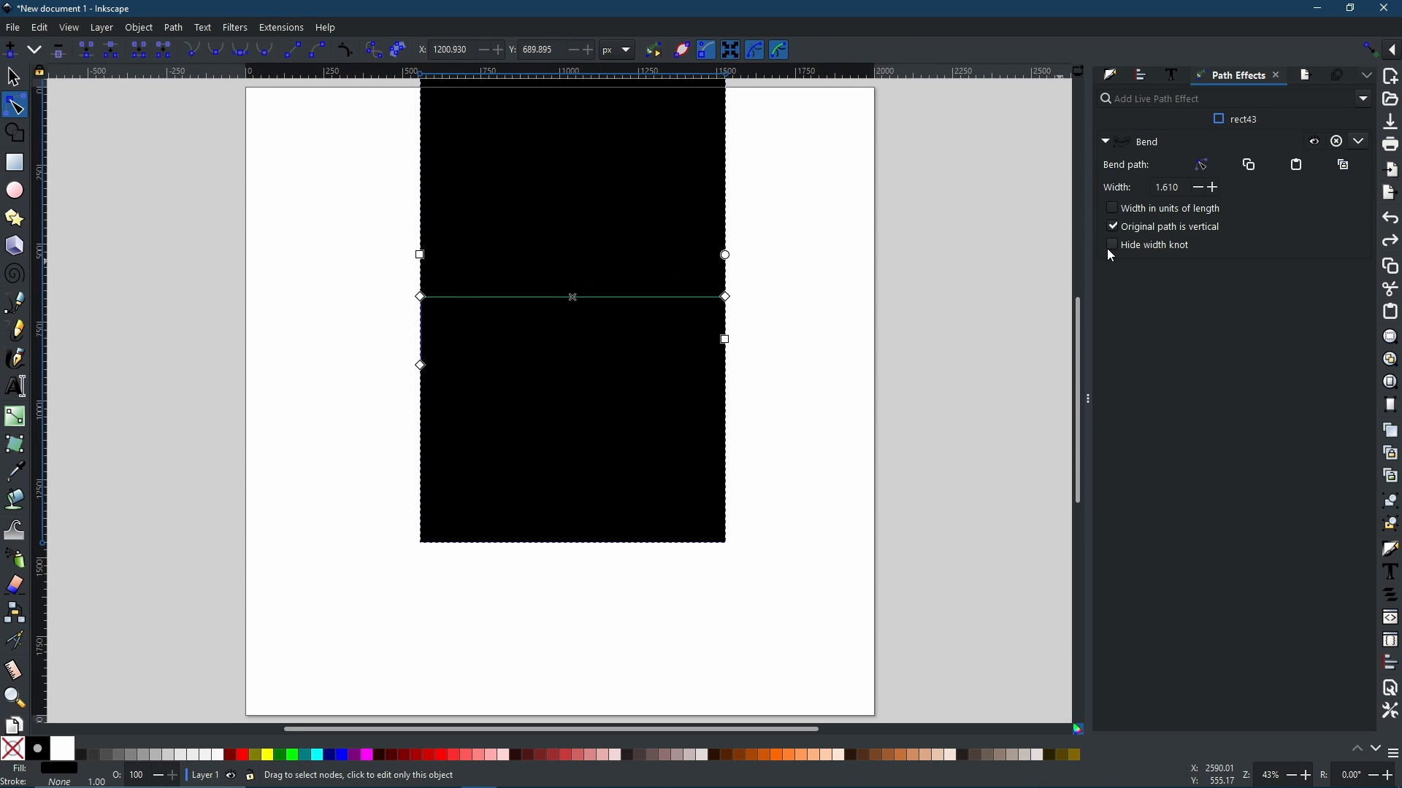
click(1112, 248)
click(1114, 246)
click(1117, 228)
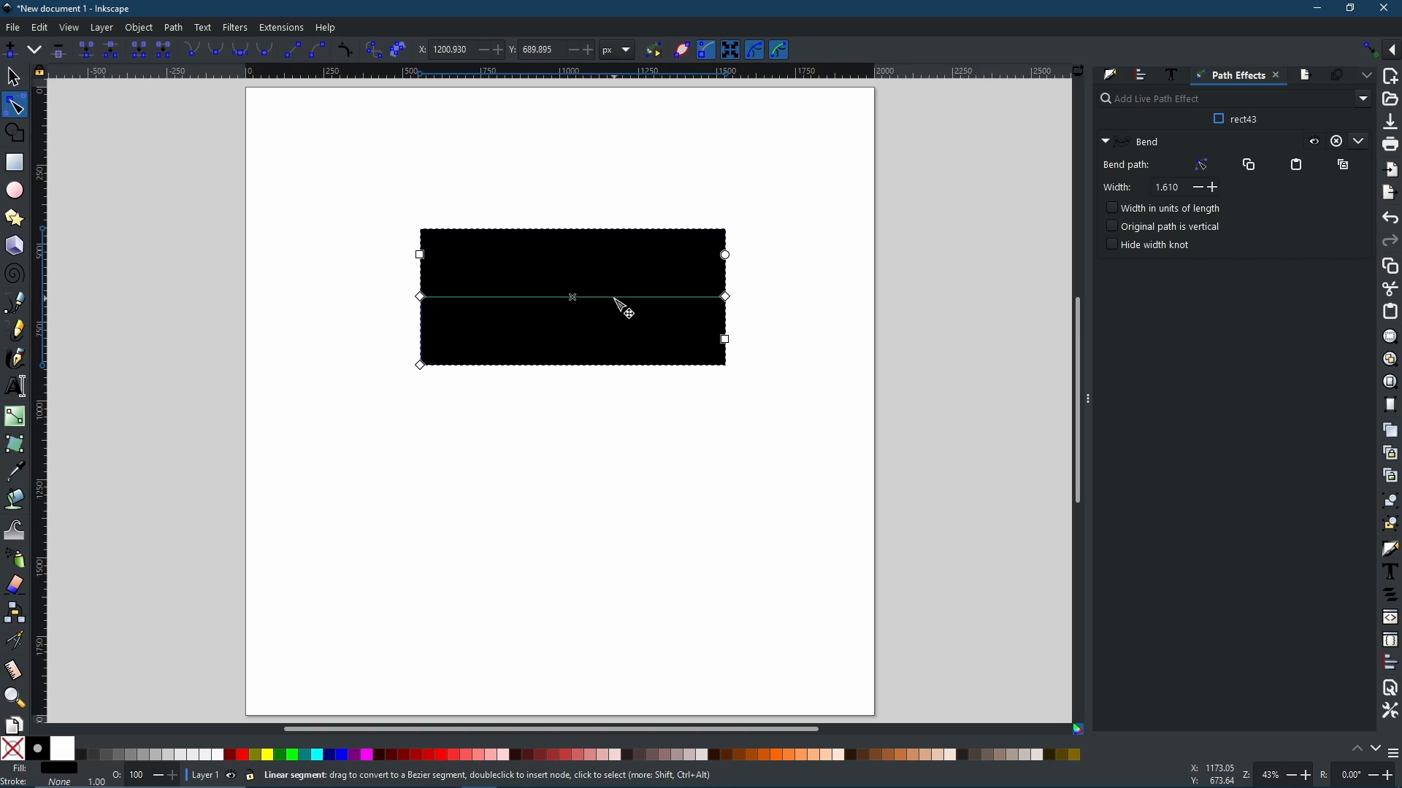
Step: Drag the bend path's middle upward into an arc and drag the width knot to narrow the band to 0.990
drag(616, 299, 572, 253)
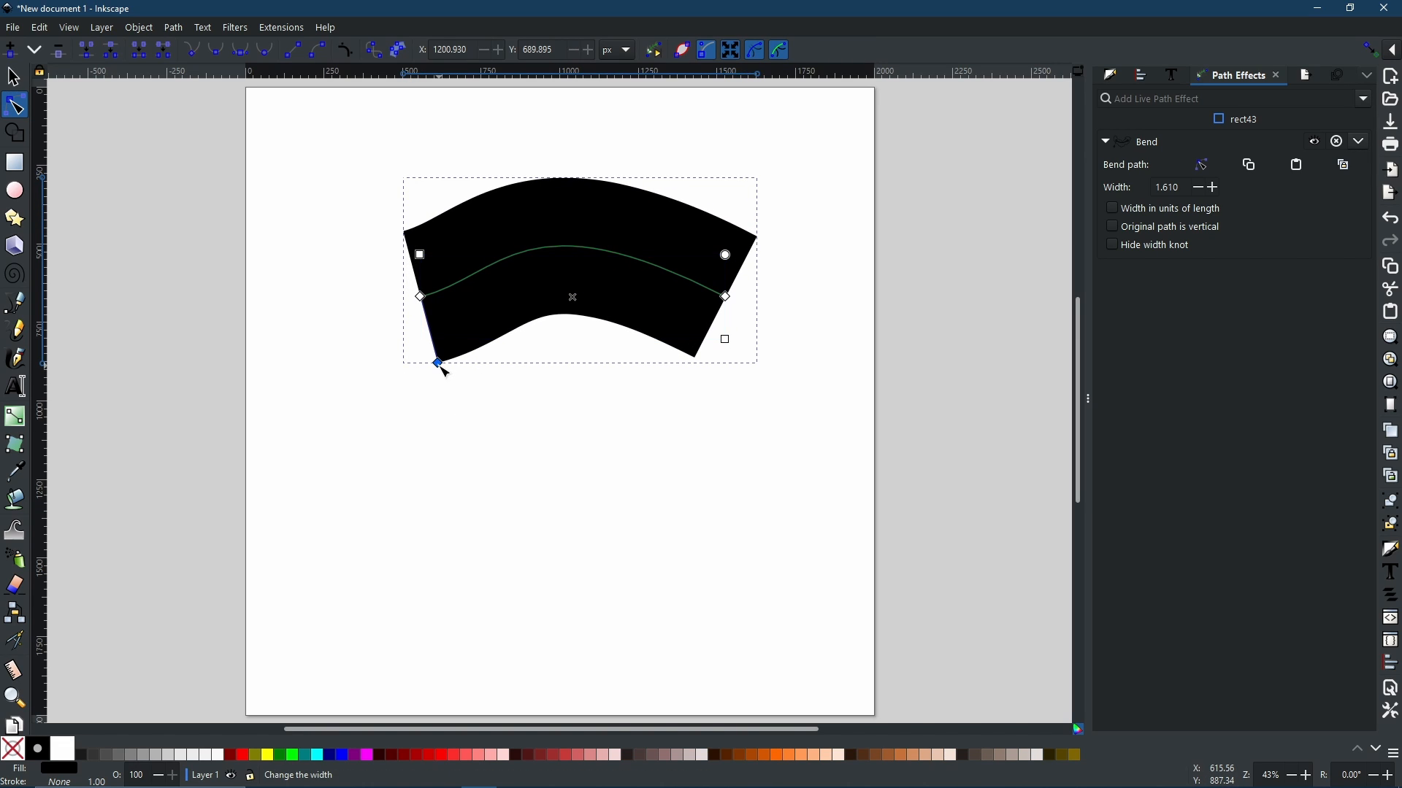
mouse_move(438, 364)
mouse_down()
mouse_move(417, 363)
mouse_move(413, 305)
mouse_move(432, 340)
mouse_up()
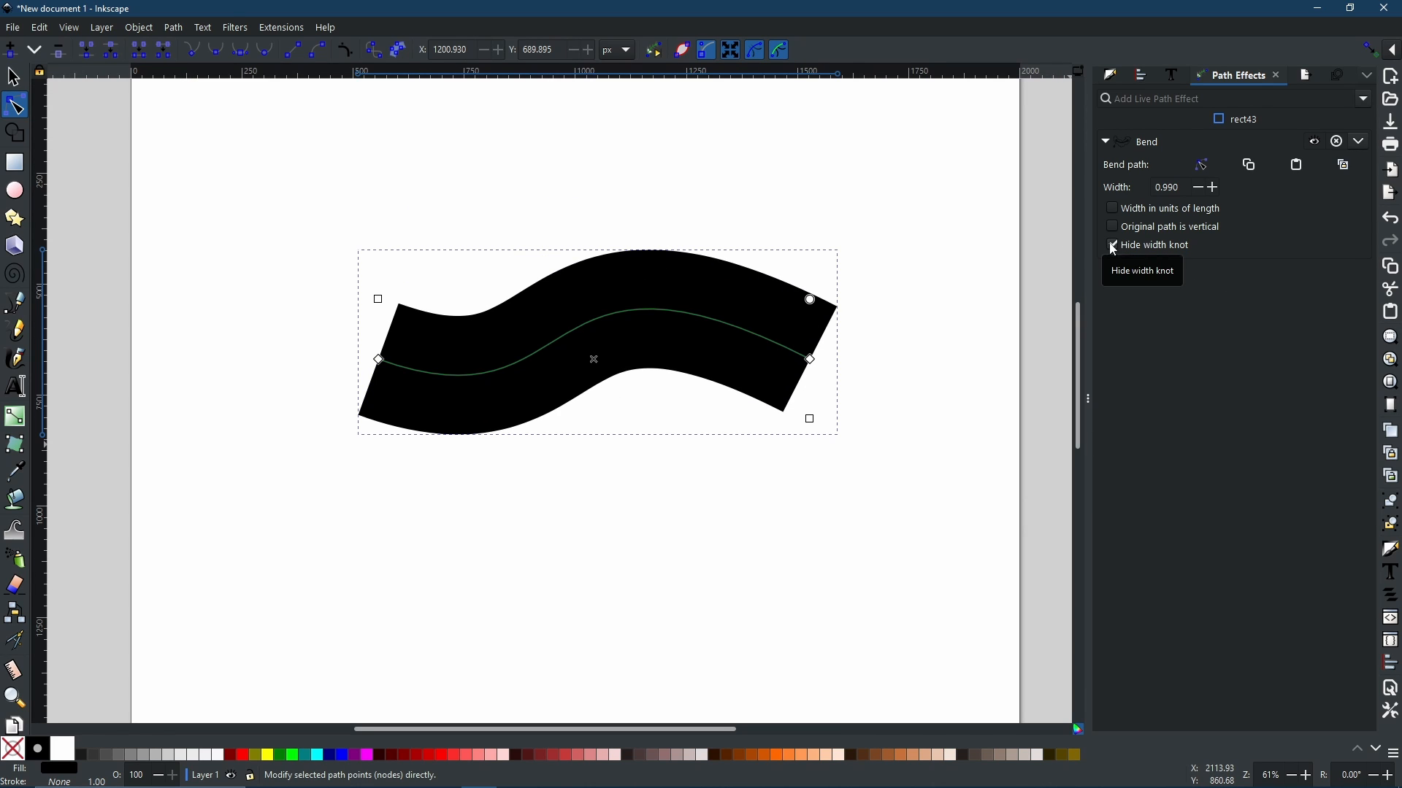
Step: Try hiding the width knot, then undo it
click(1117, 245)
drag(1181, 185, 1150, 185)
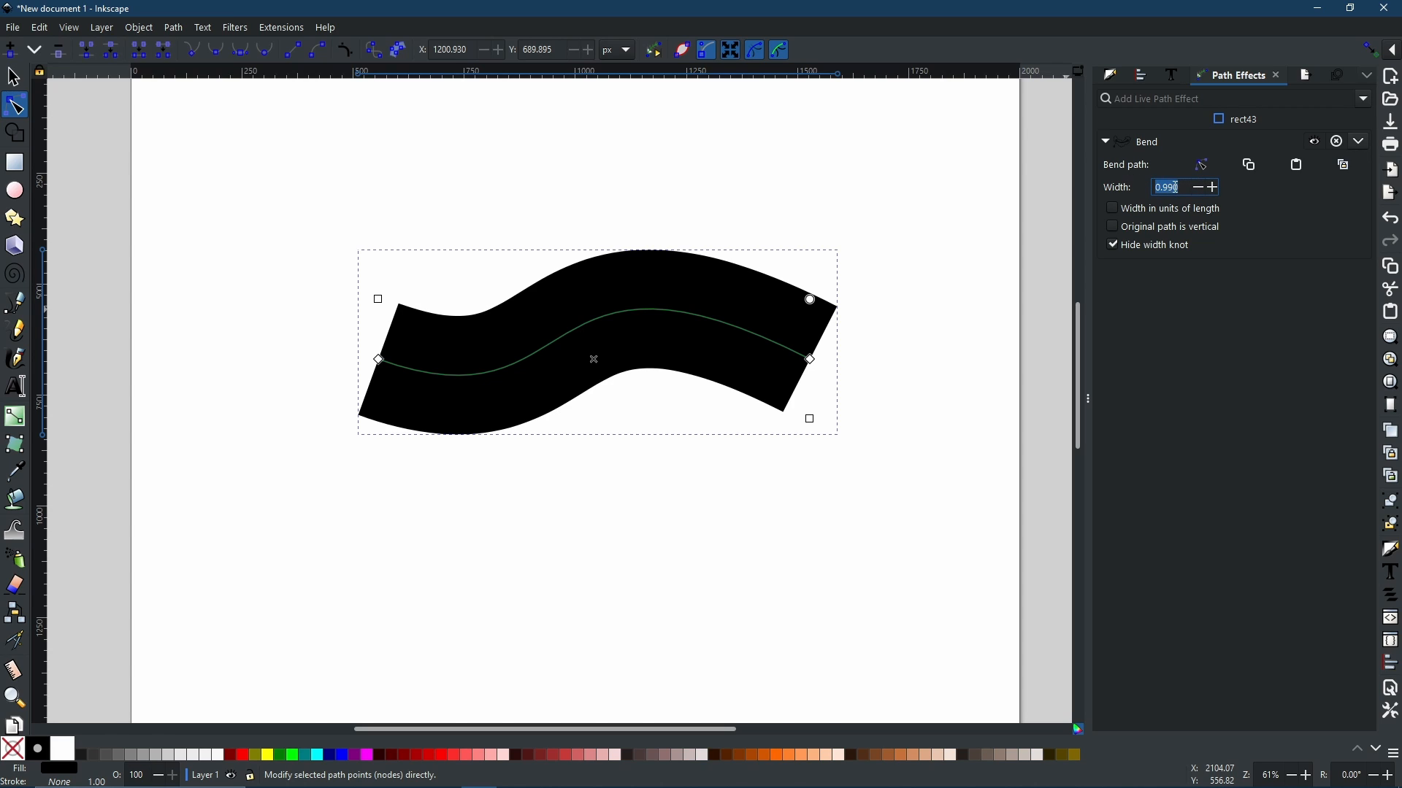
key(ctrl+z)
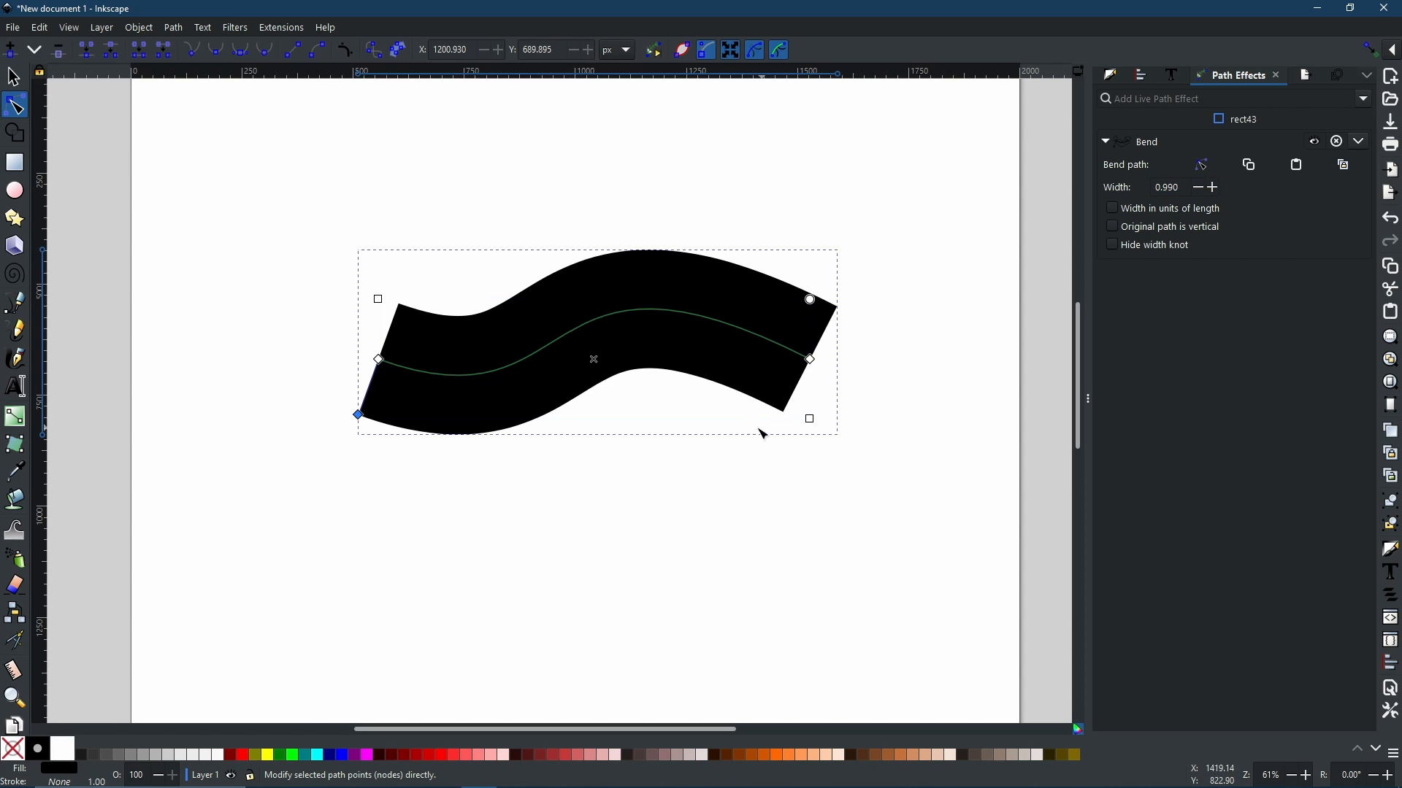
Step: Reshape the bend path by dragging the handles of its left node
click(379, 360)
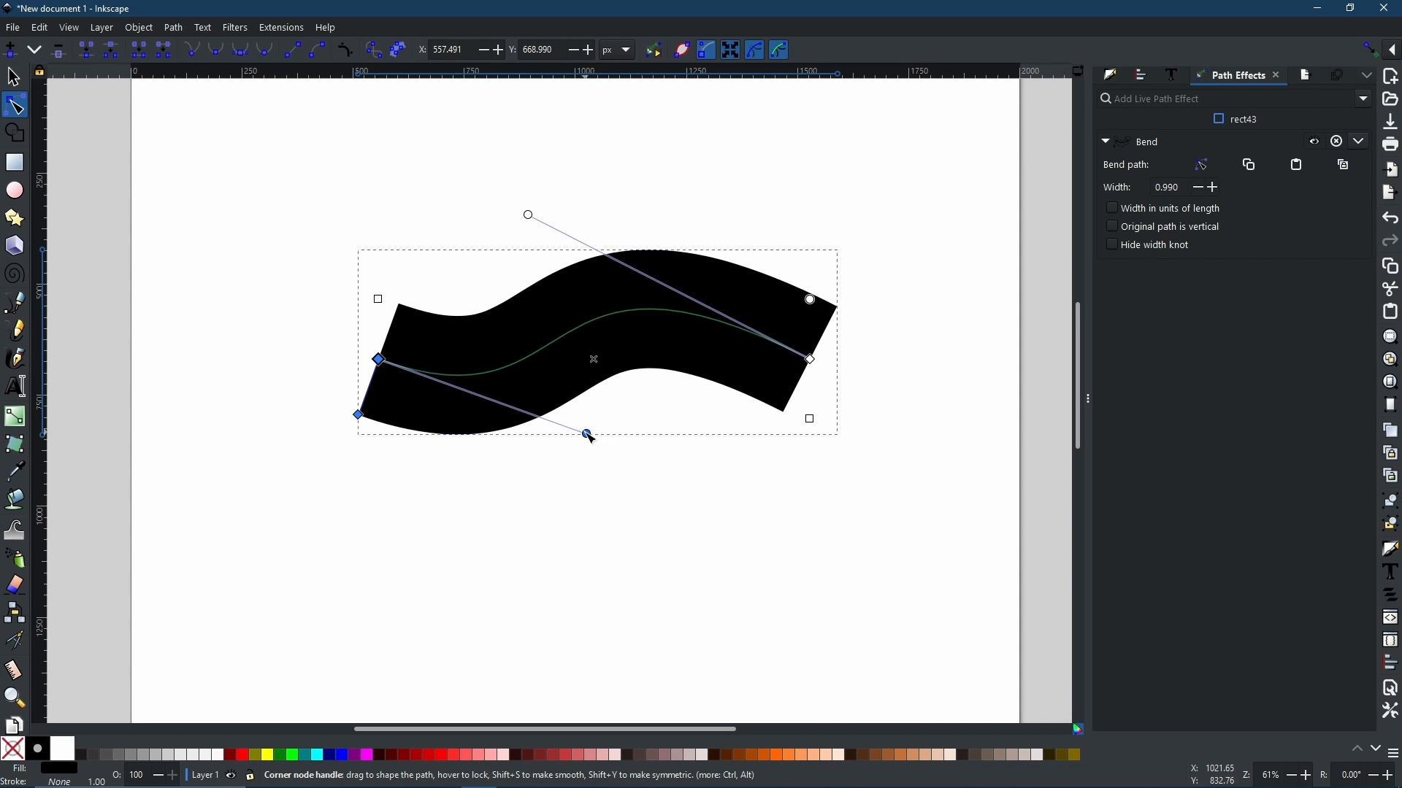
drag(585, 435, 458, 284)
drag(505, 393, 507, 411)
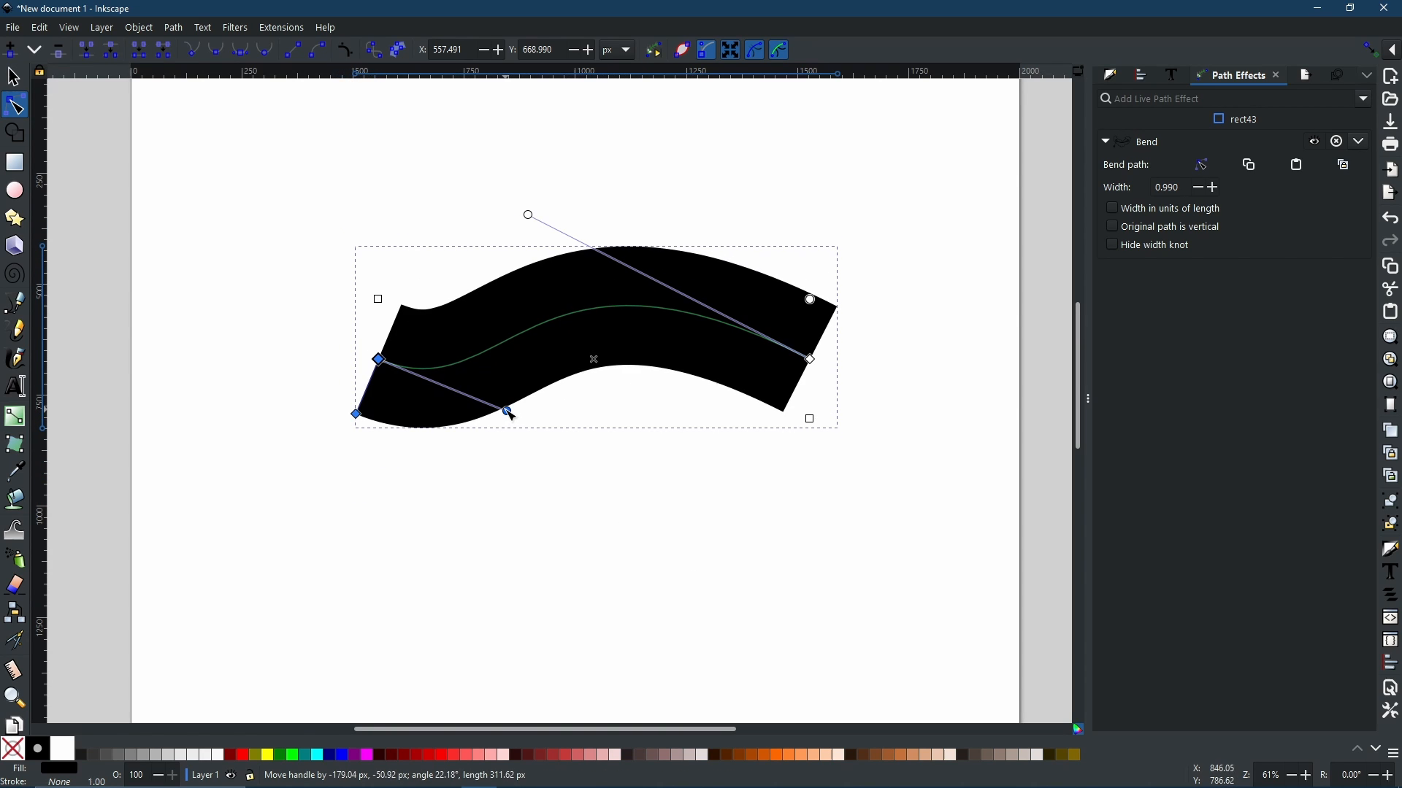
Step: Add a node in the middle of the bend path and drag its handle downward to reshape the band
click(586, 321)
double_click(580, 313)
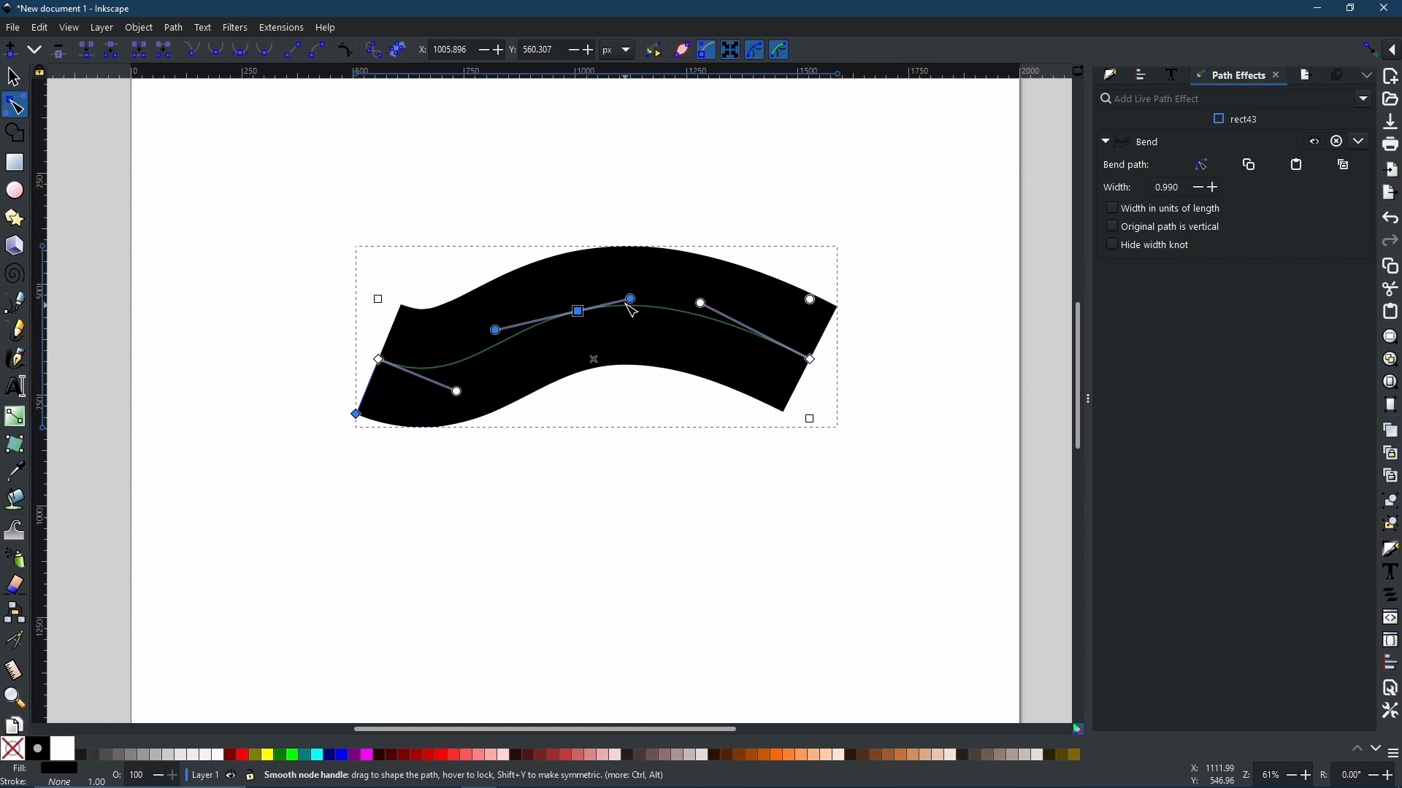
drag(633, 300, 629, 536)
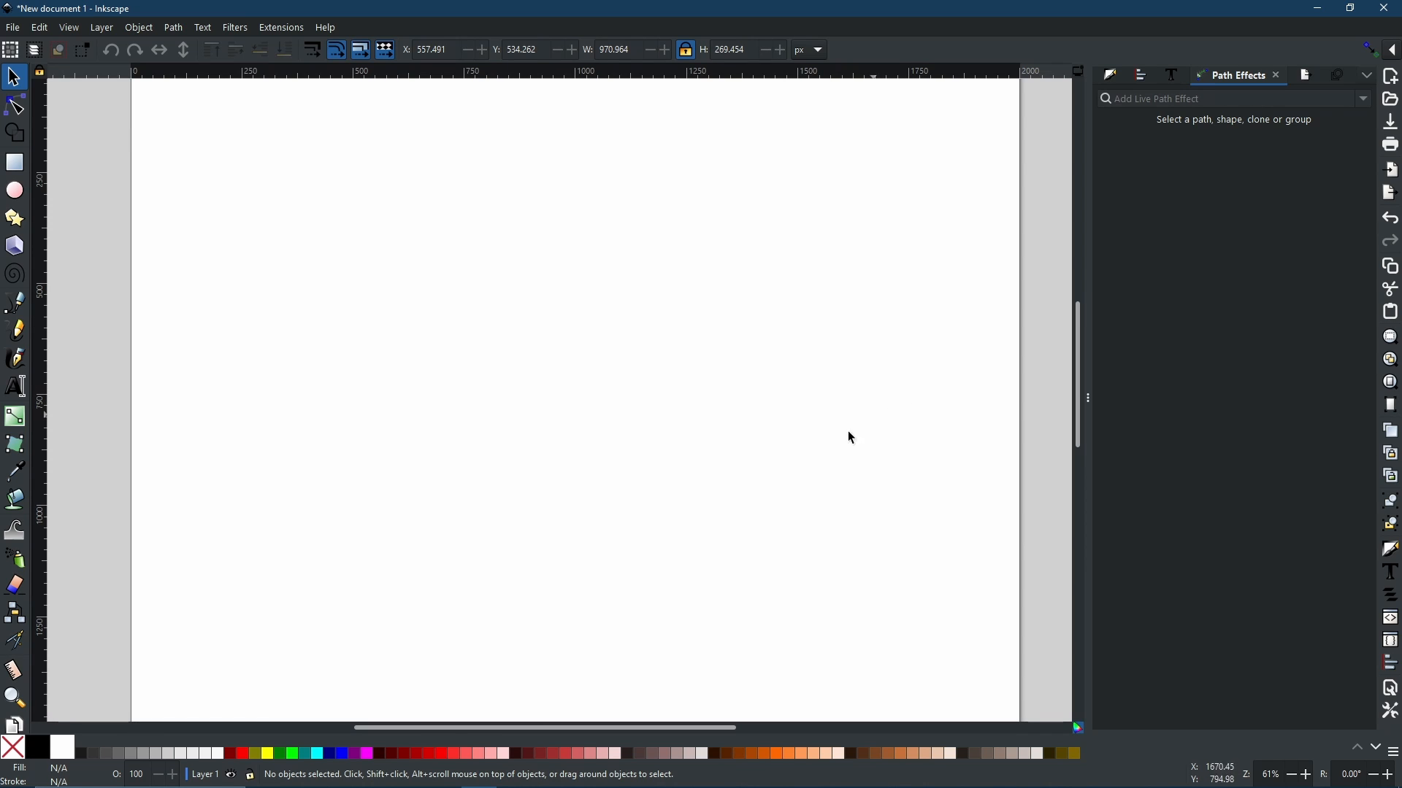
Step: Draw a rectangle on the empty canvas with the Rectangle tool
click(16, 165)
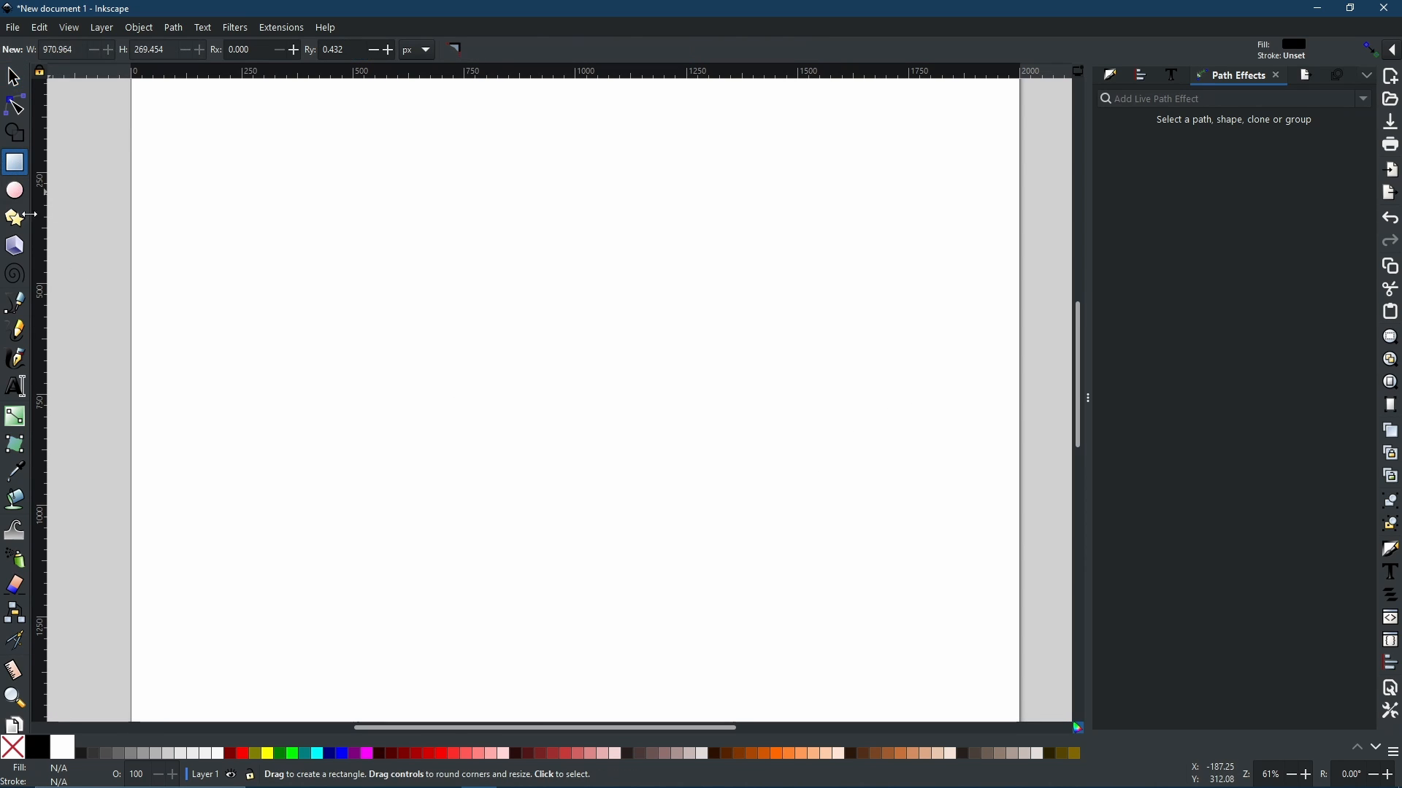
drag(422, 296, 646, 421)
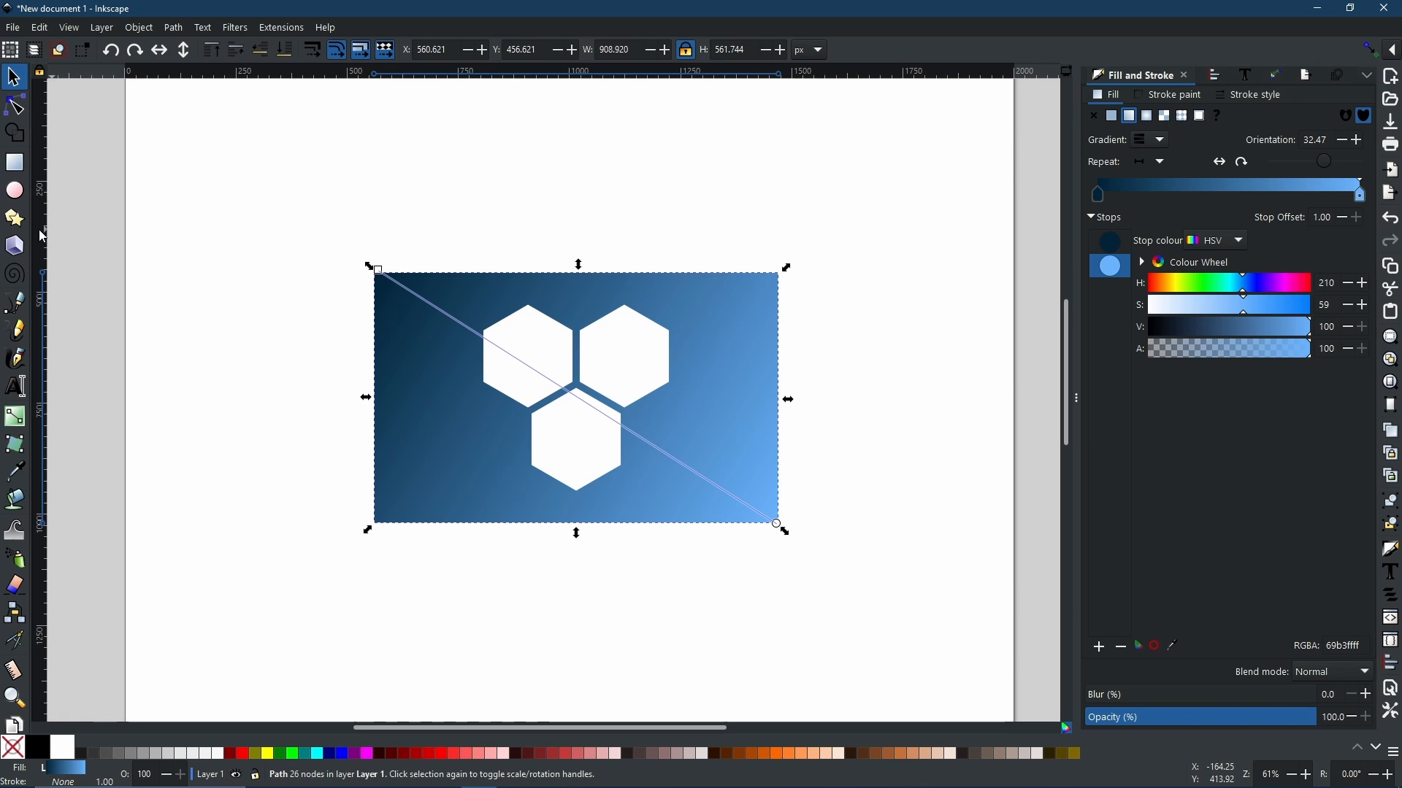
click(14, 190)
drag(214, 157, 410, 298)
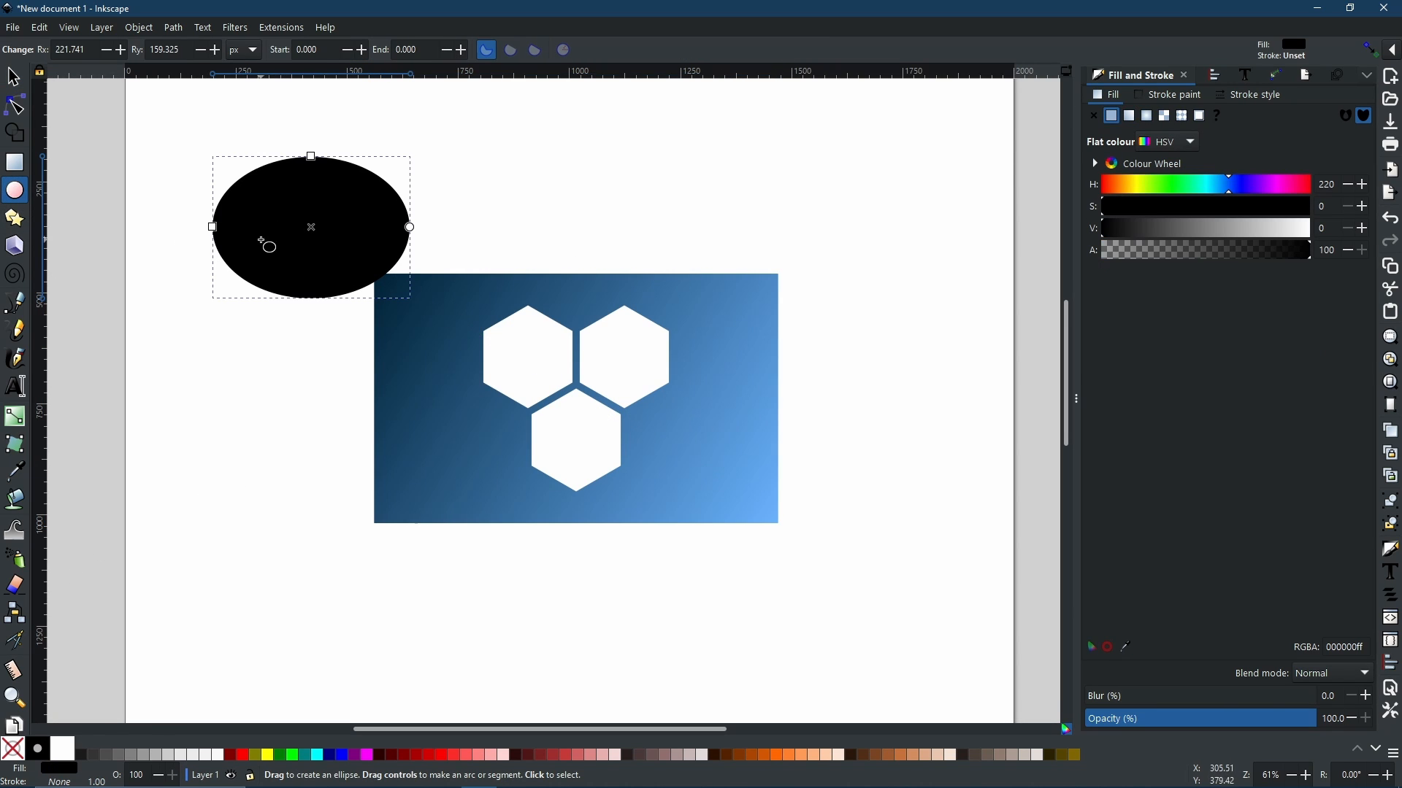
click(12, 77)
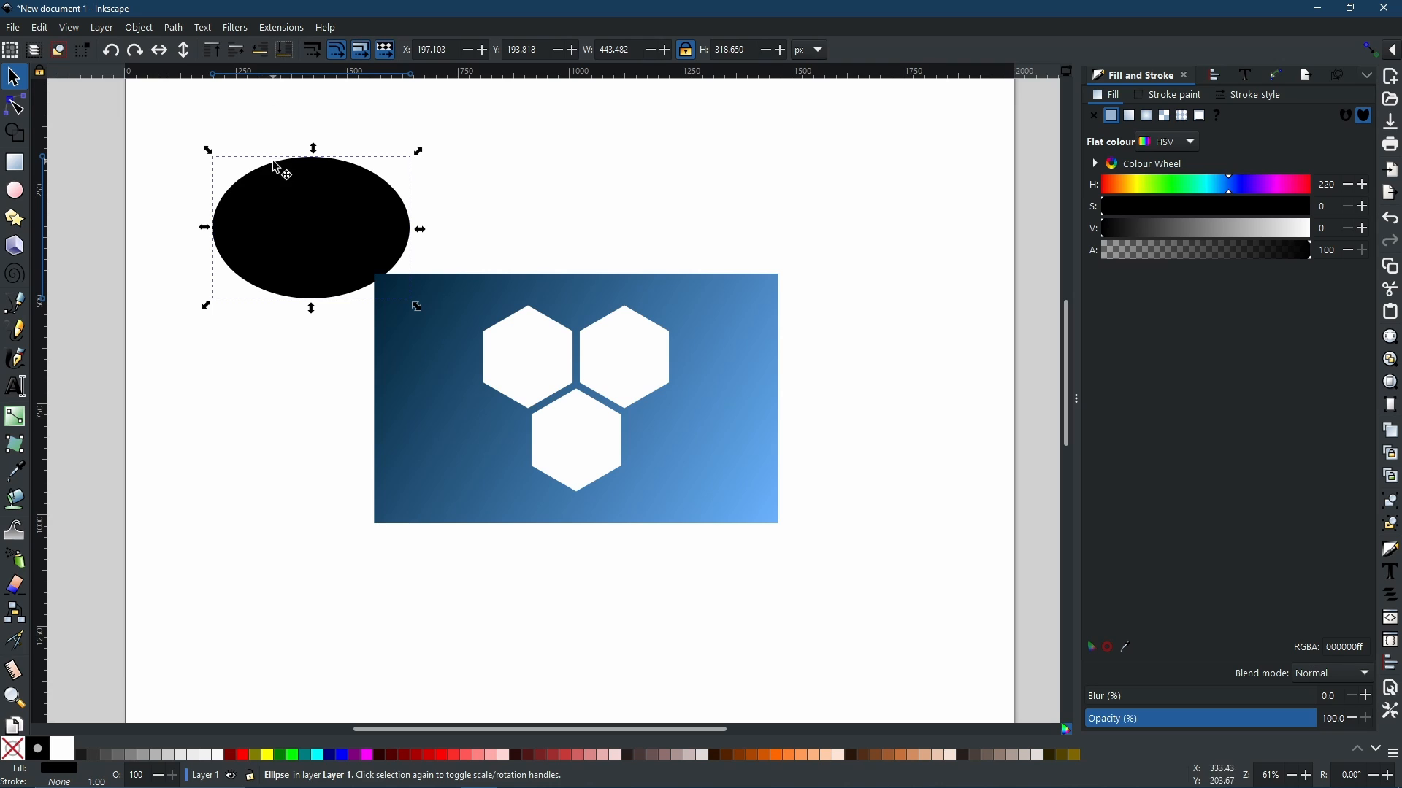
drag(289, 244, 516, 228)
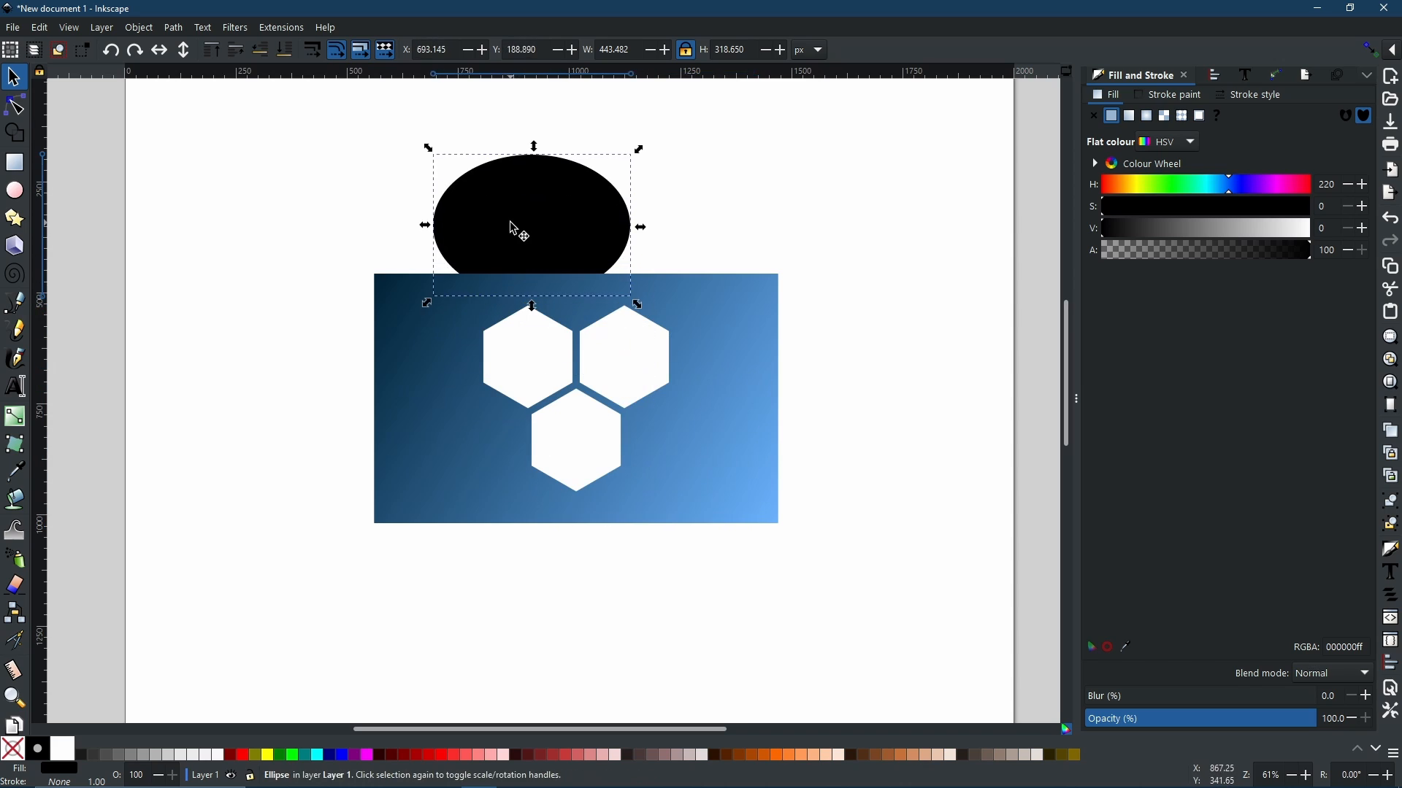
key(Delete)
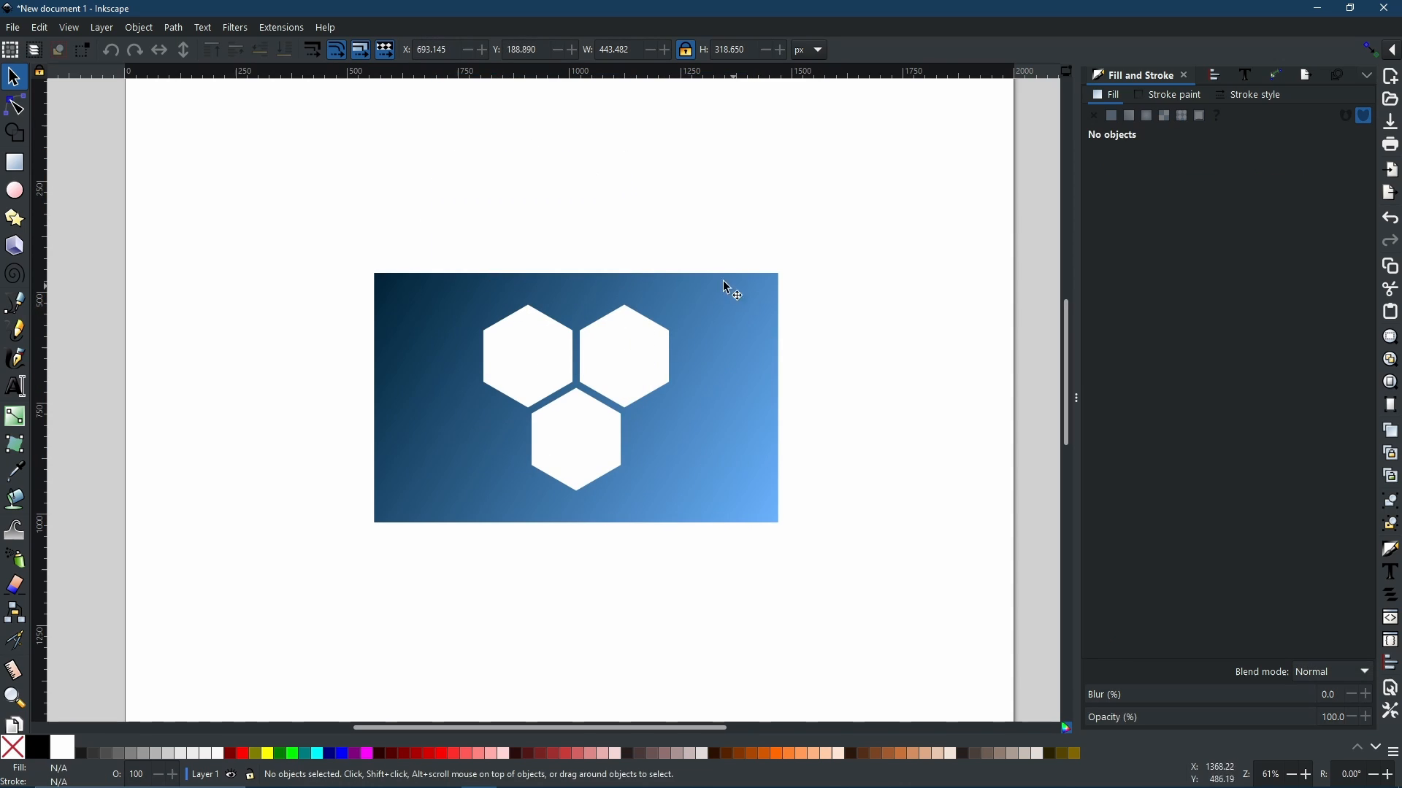
Step: Apply the Envelope Deformation path effect to the gradient rectangle with the hexagon cut-outs
click(705, 464)
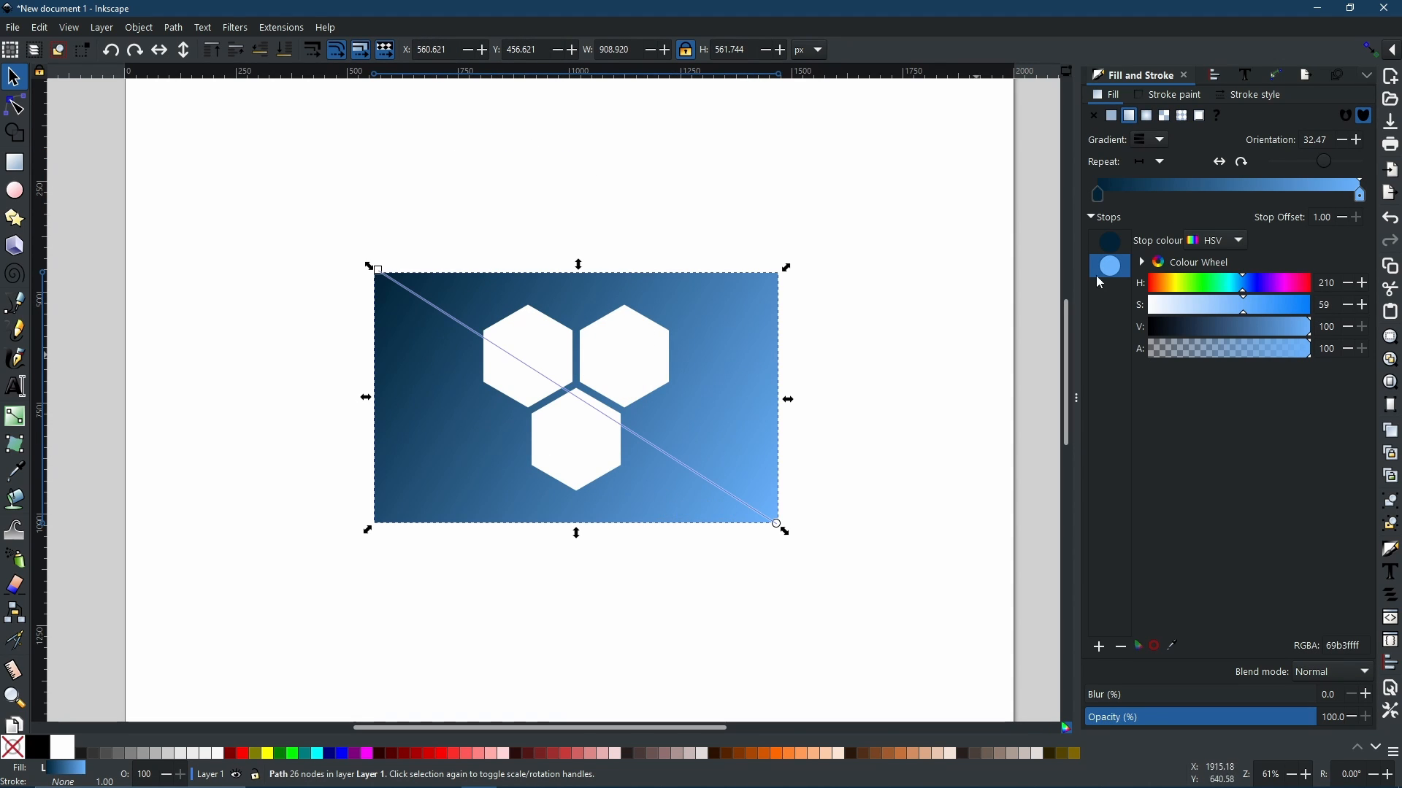
click(1279, 75)
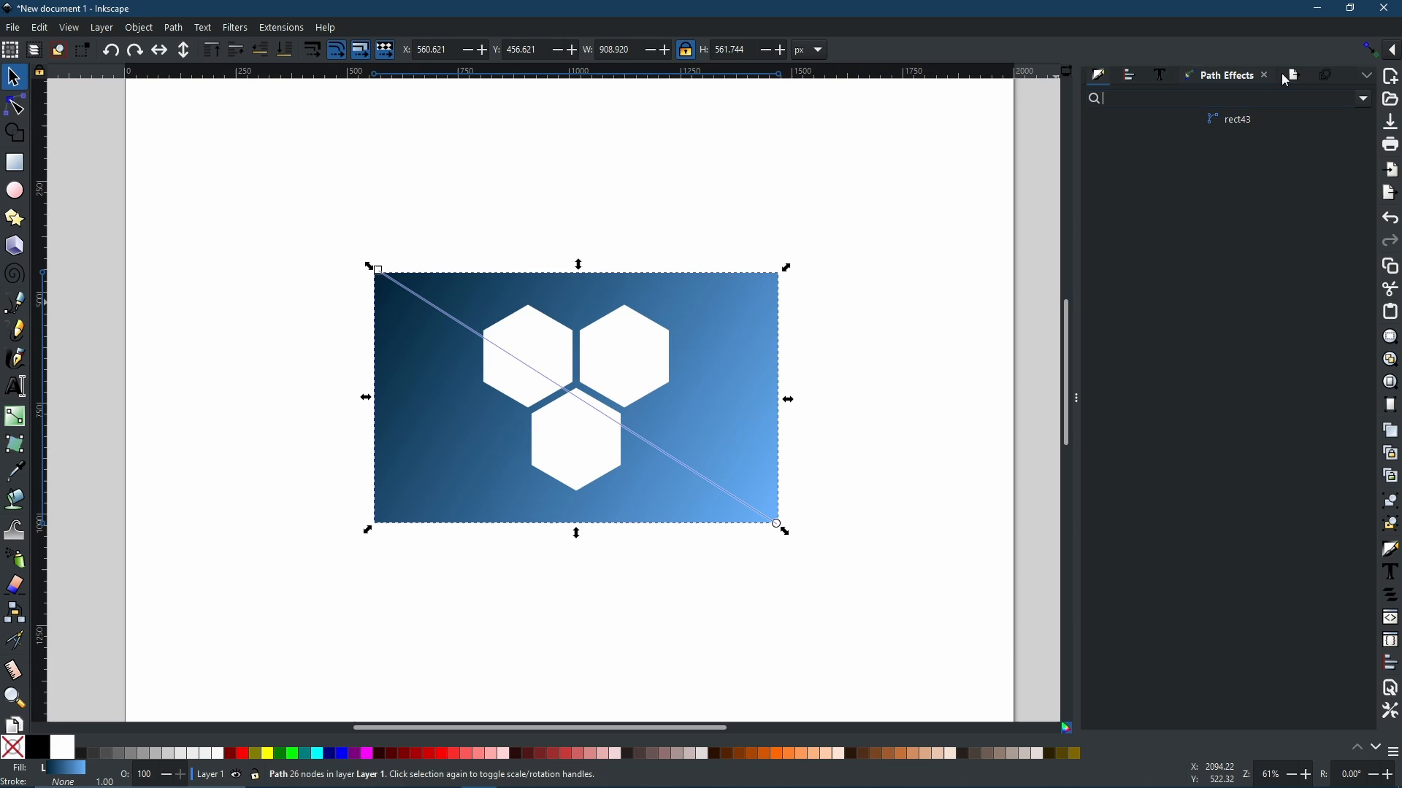
click(1365, 100)
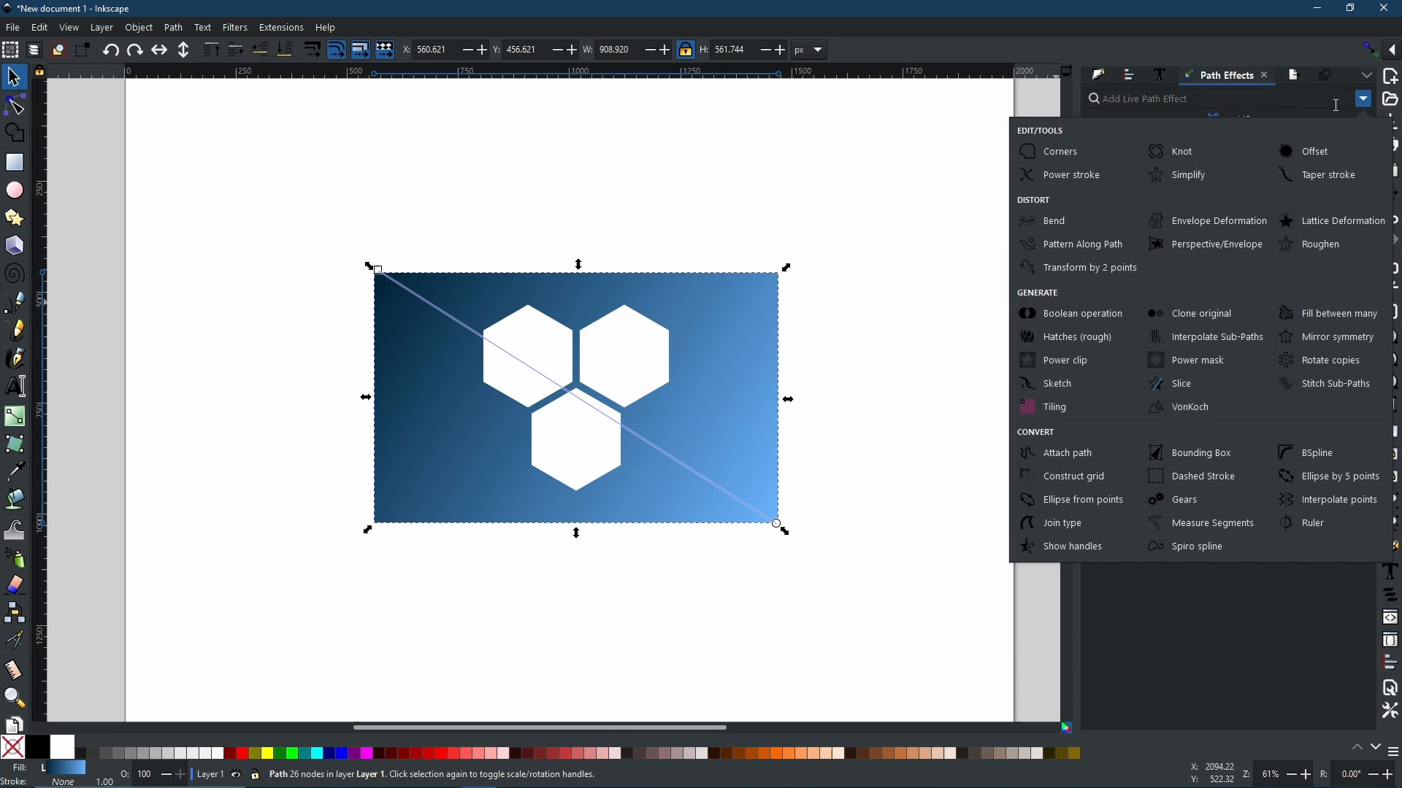
click(1208, 230)
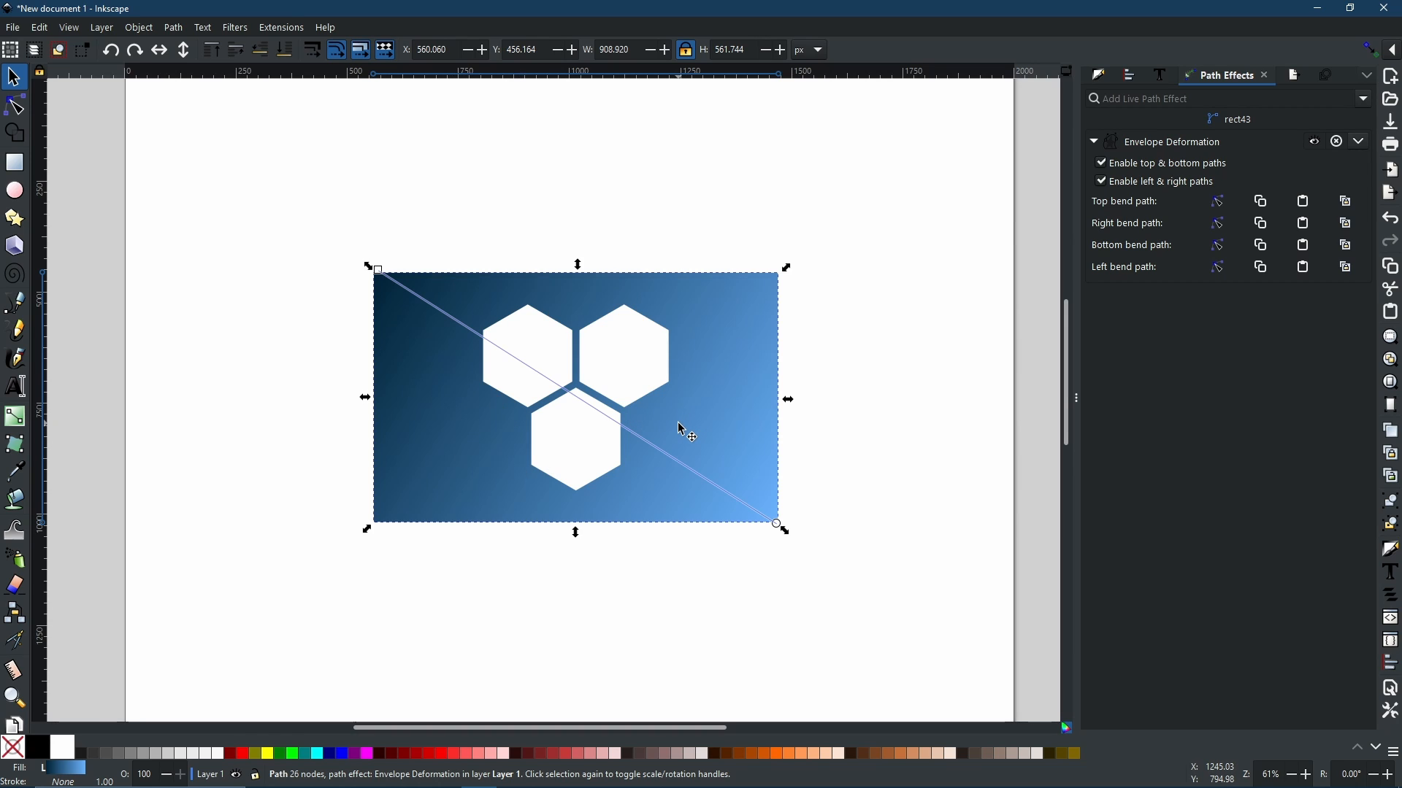
Step: Disable the left and right bend paths and open the top bend path for on-canvas editing
click(1104, 183)
click(15, 109)
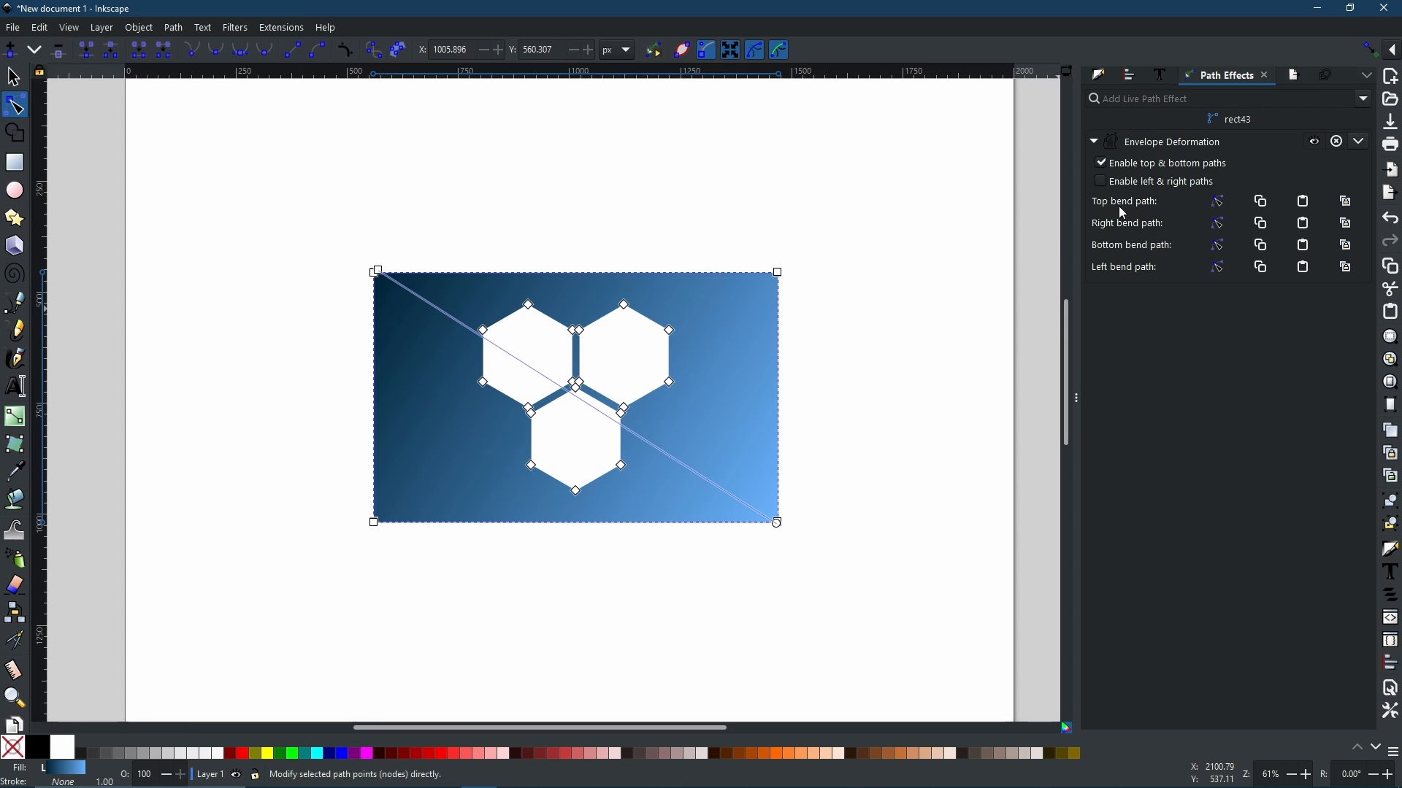
click(1220, 207)
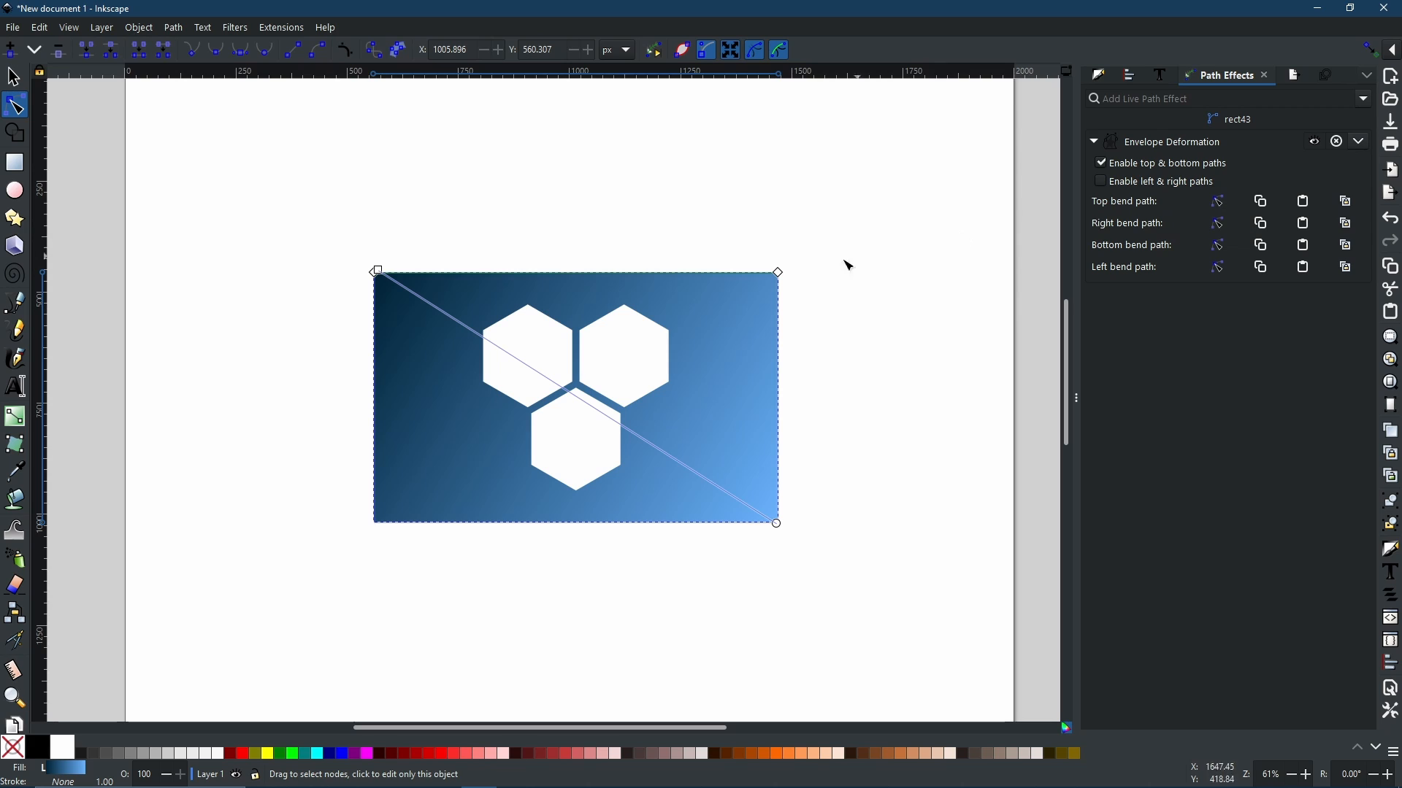
scroll(582, 289, up, 5)
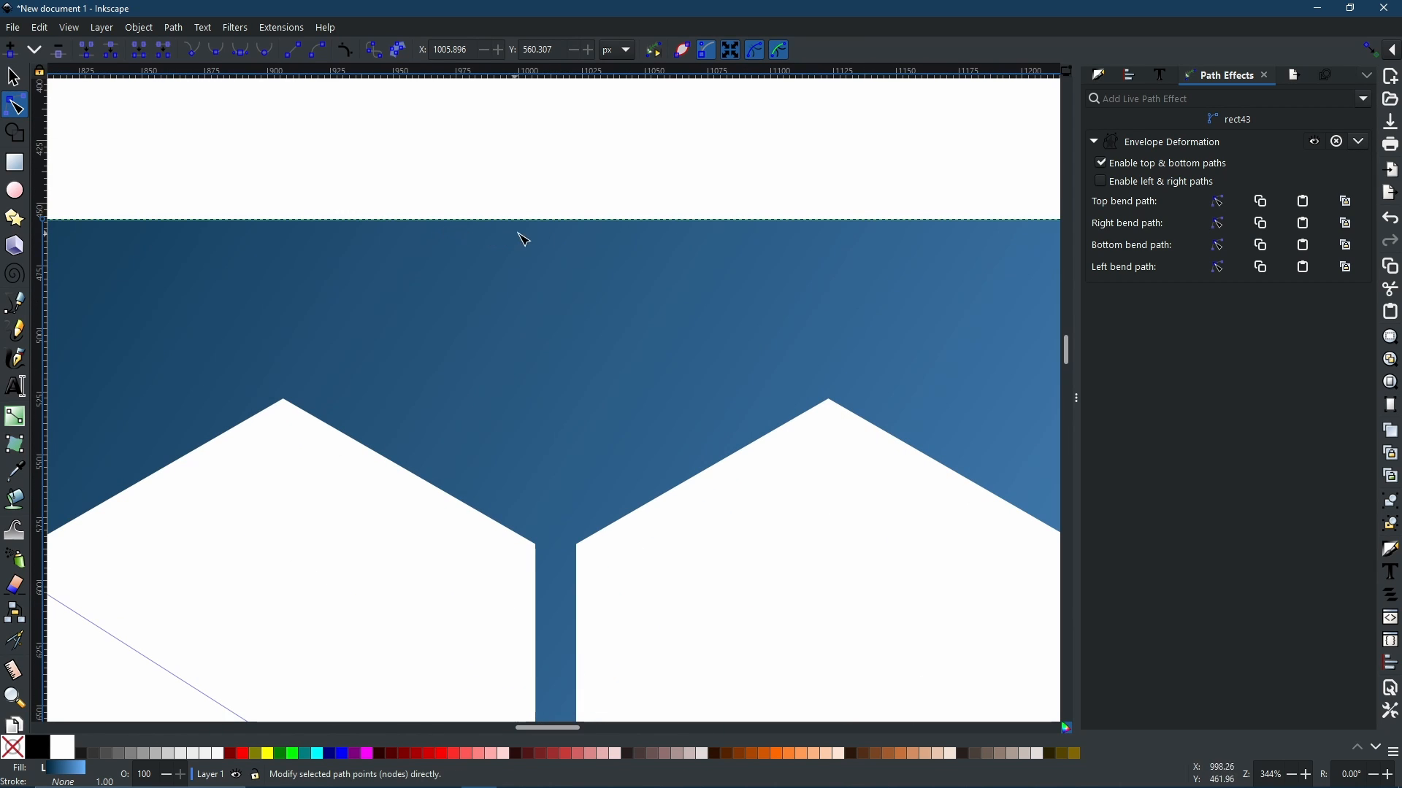
scroll(856, 257, down, 4)
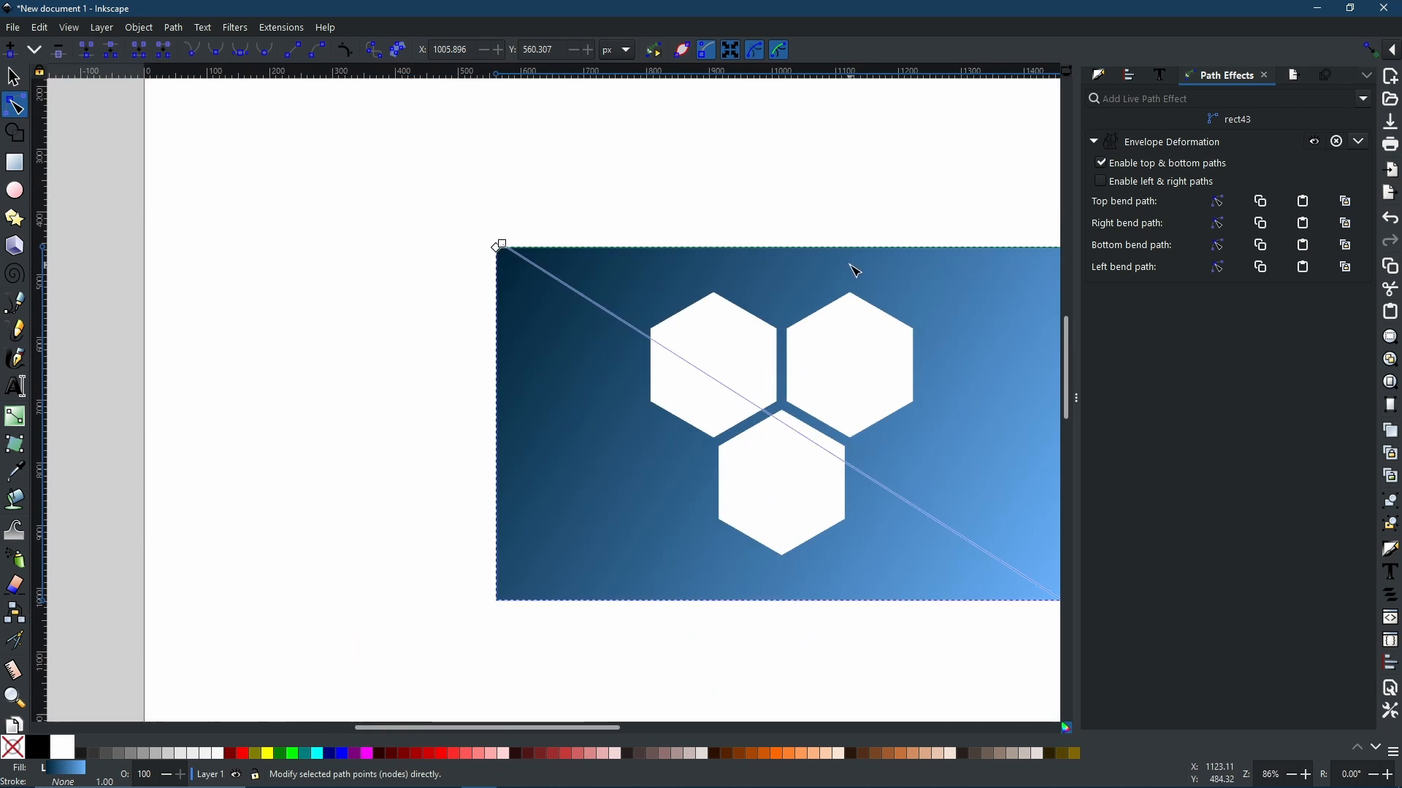
drag(790, 285, 633, 285)
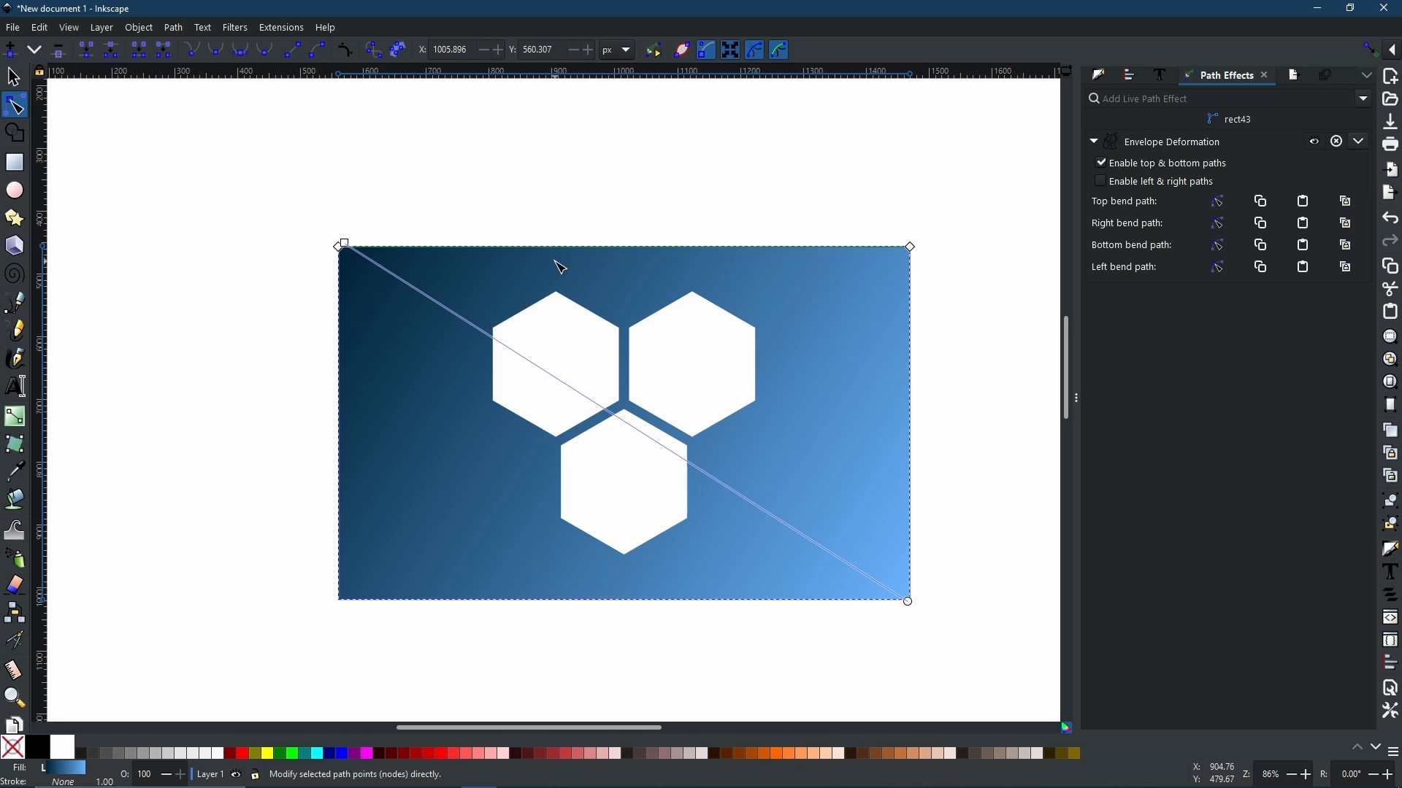
Step: Bend the rectangle's top edge into a wave by dragging its segment down and a handle upward
double_click(619, 248)
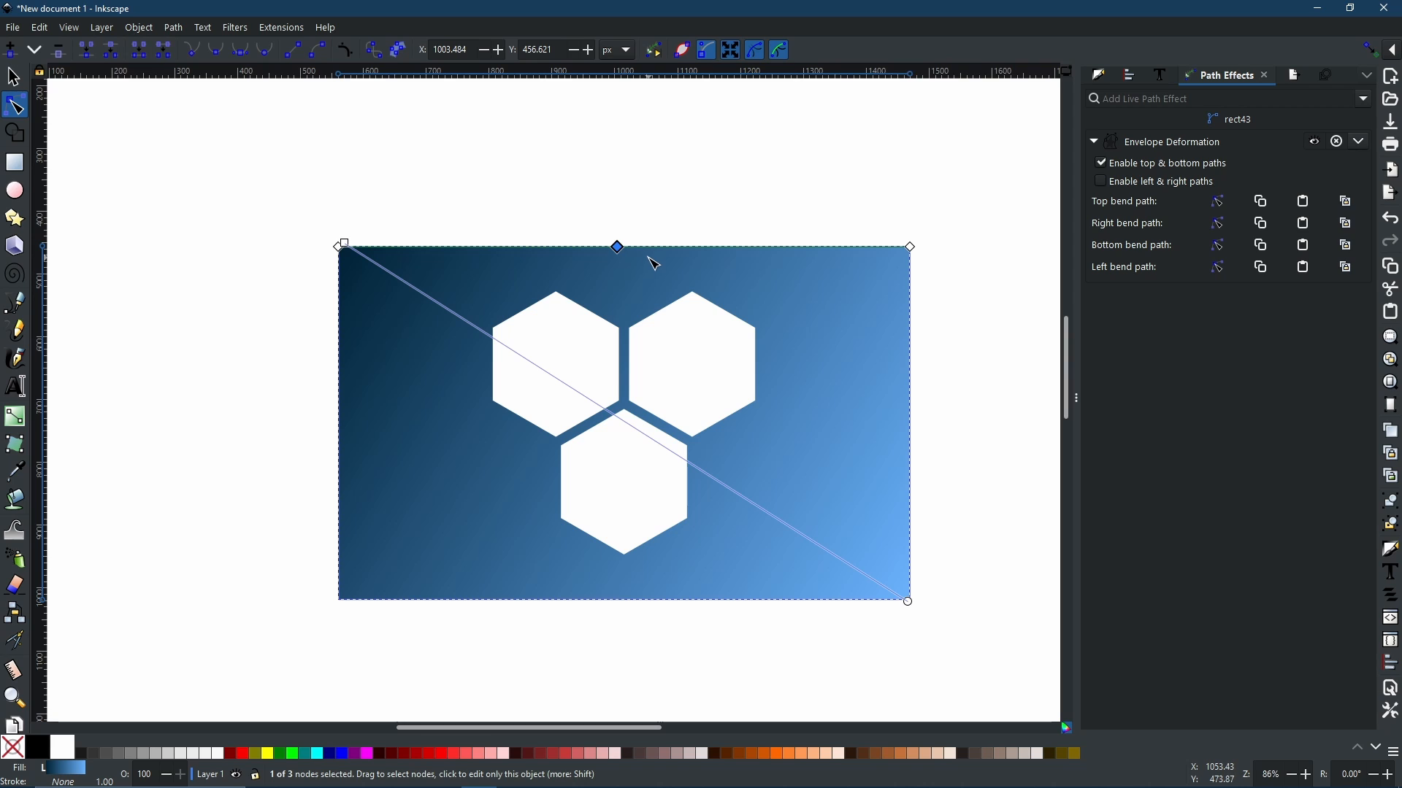
key(ctrl+z)
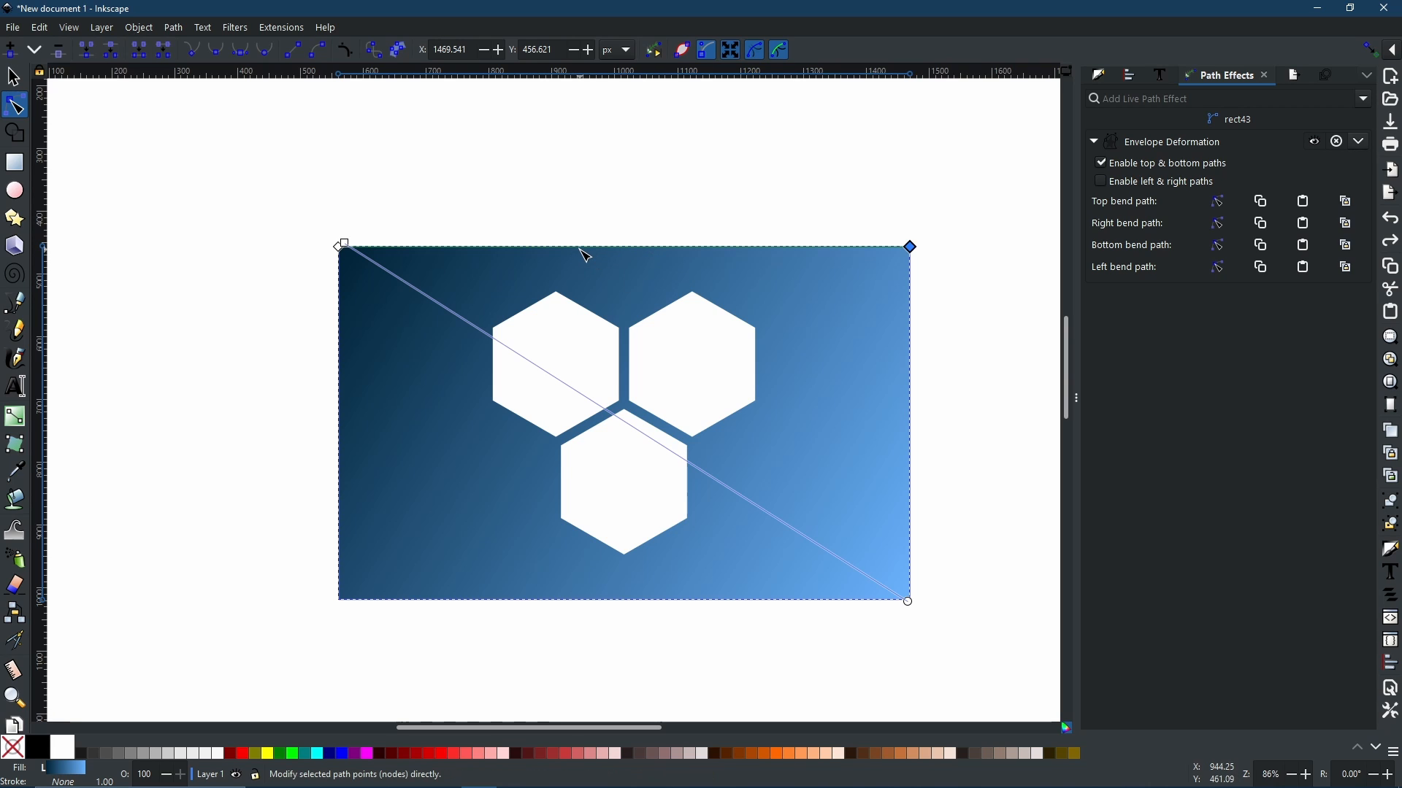
drag(574, 253, 566, 281)
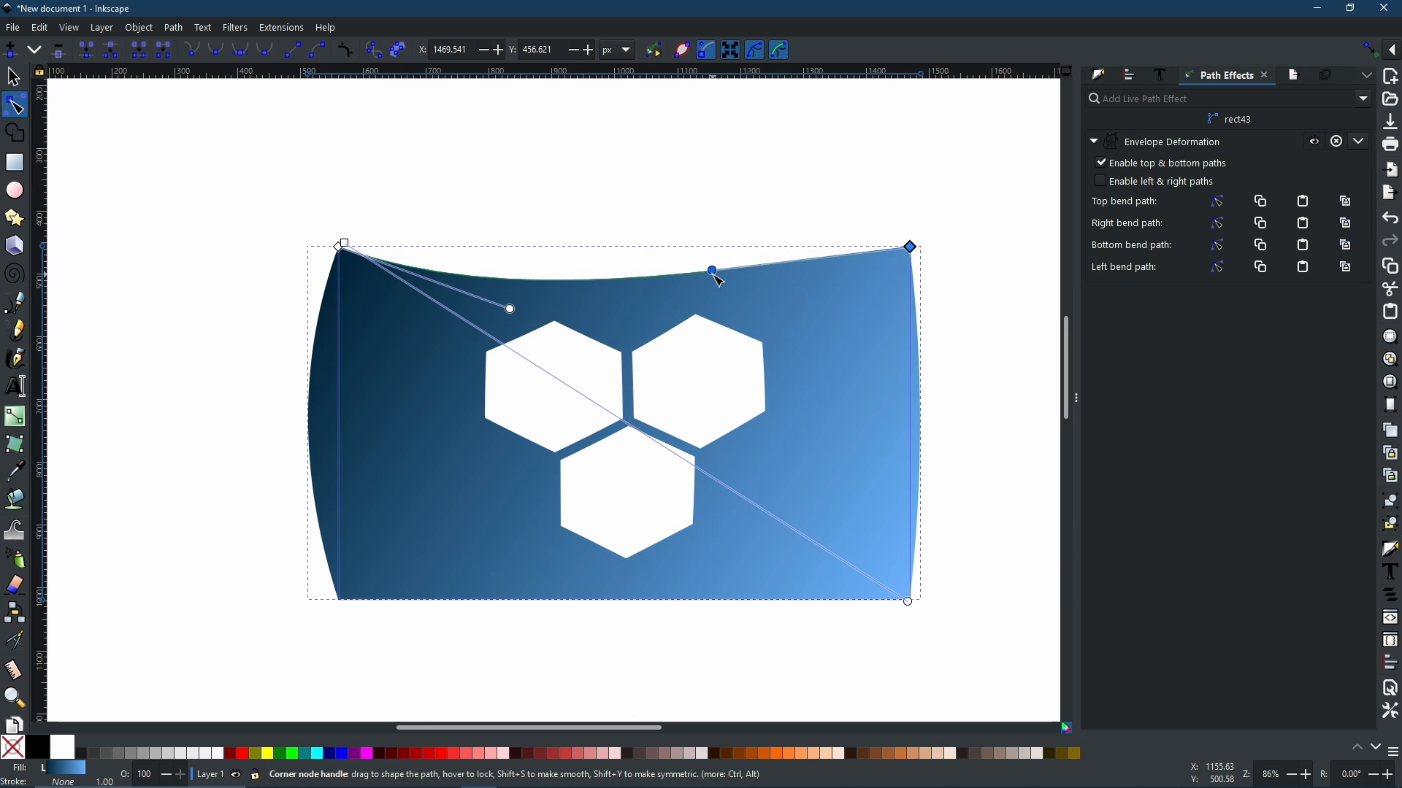
drag(712, 271, 713, 188)
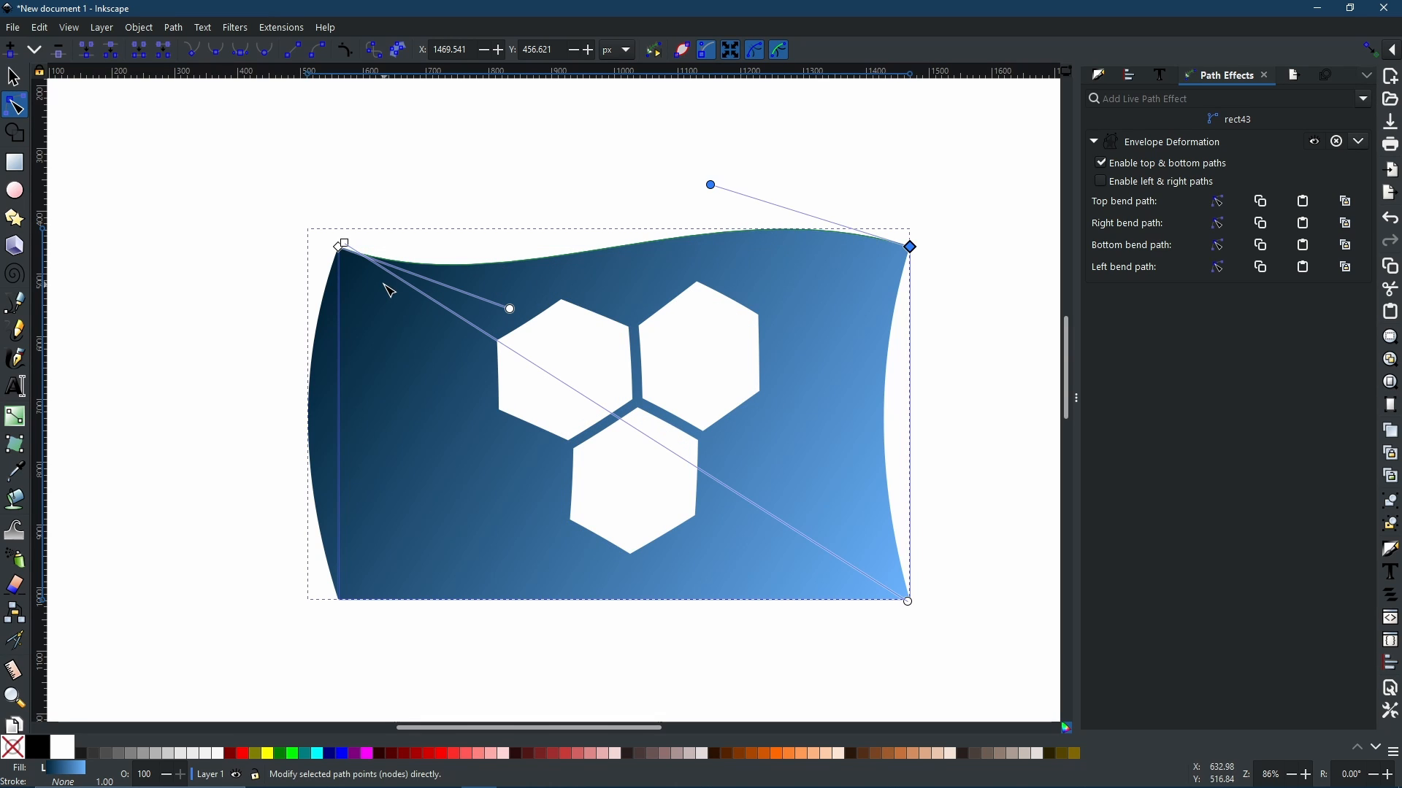
Step: Edit the bottom bend path and curve the bottom edge into a wave by dragging its segment and handle
click(1218, 267)
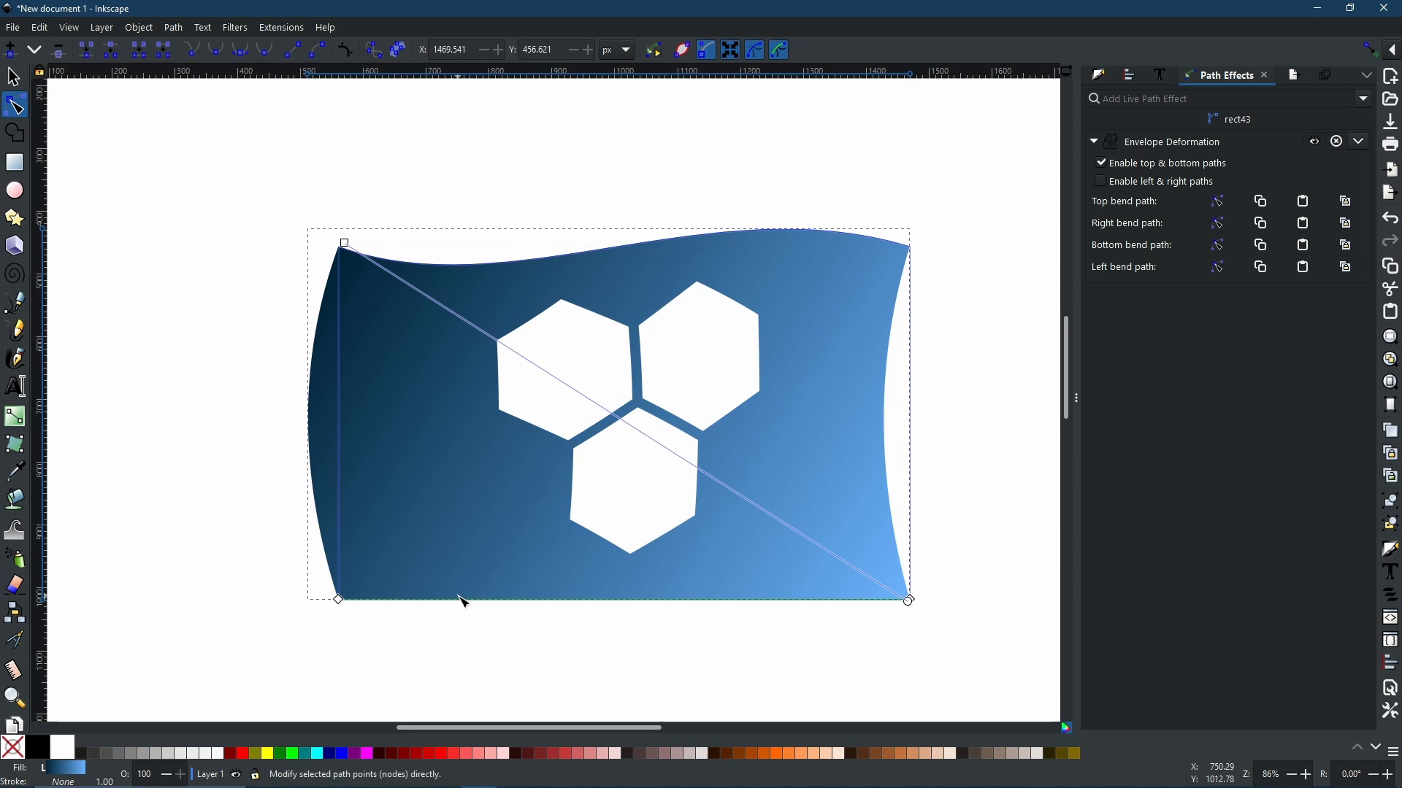
drag(456, 597, 454, 629)
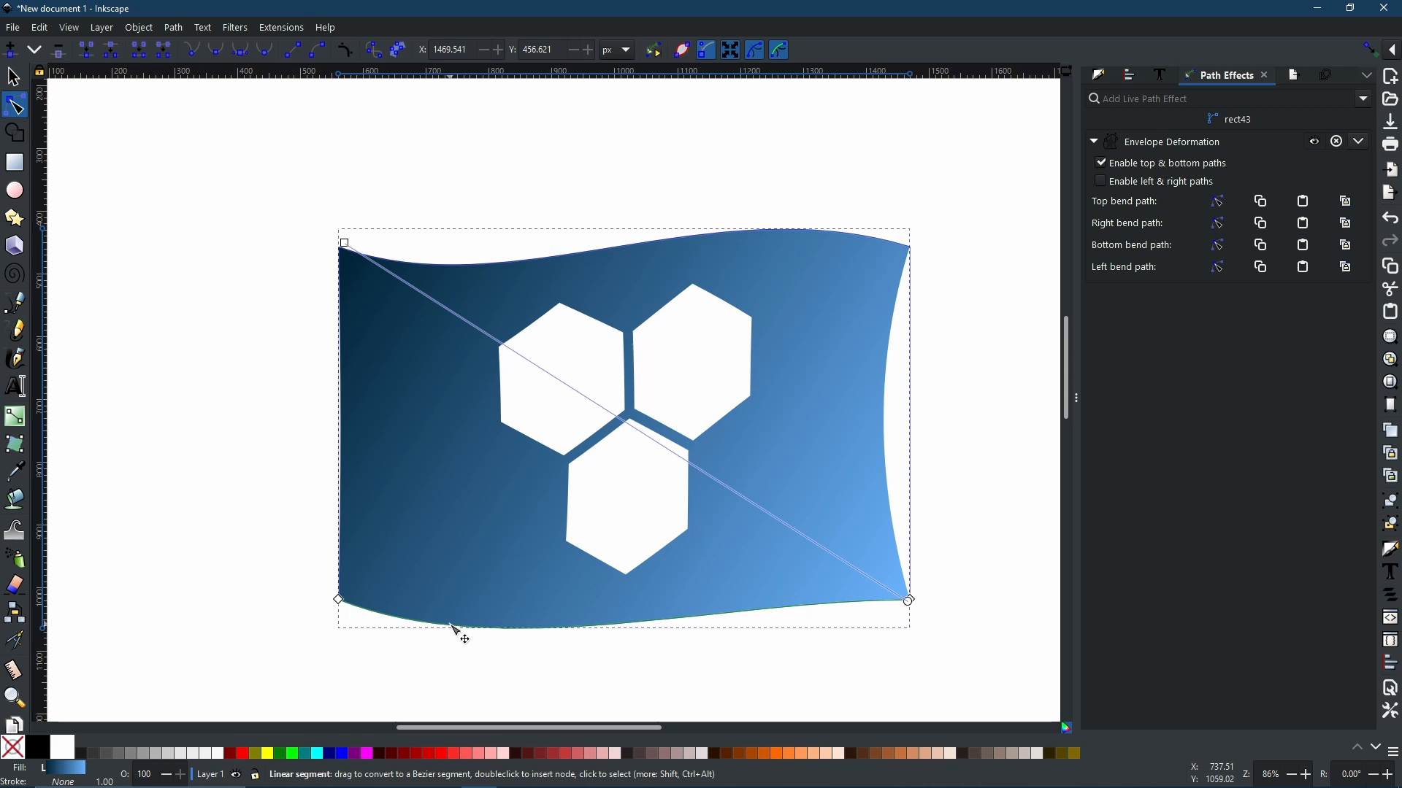
drag(804, 622, 788, 579)
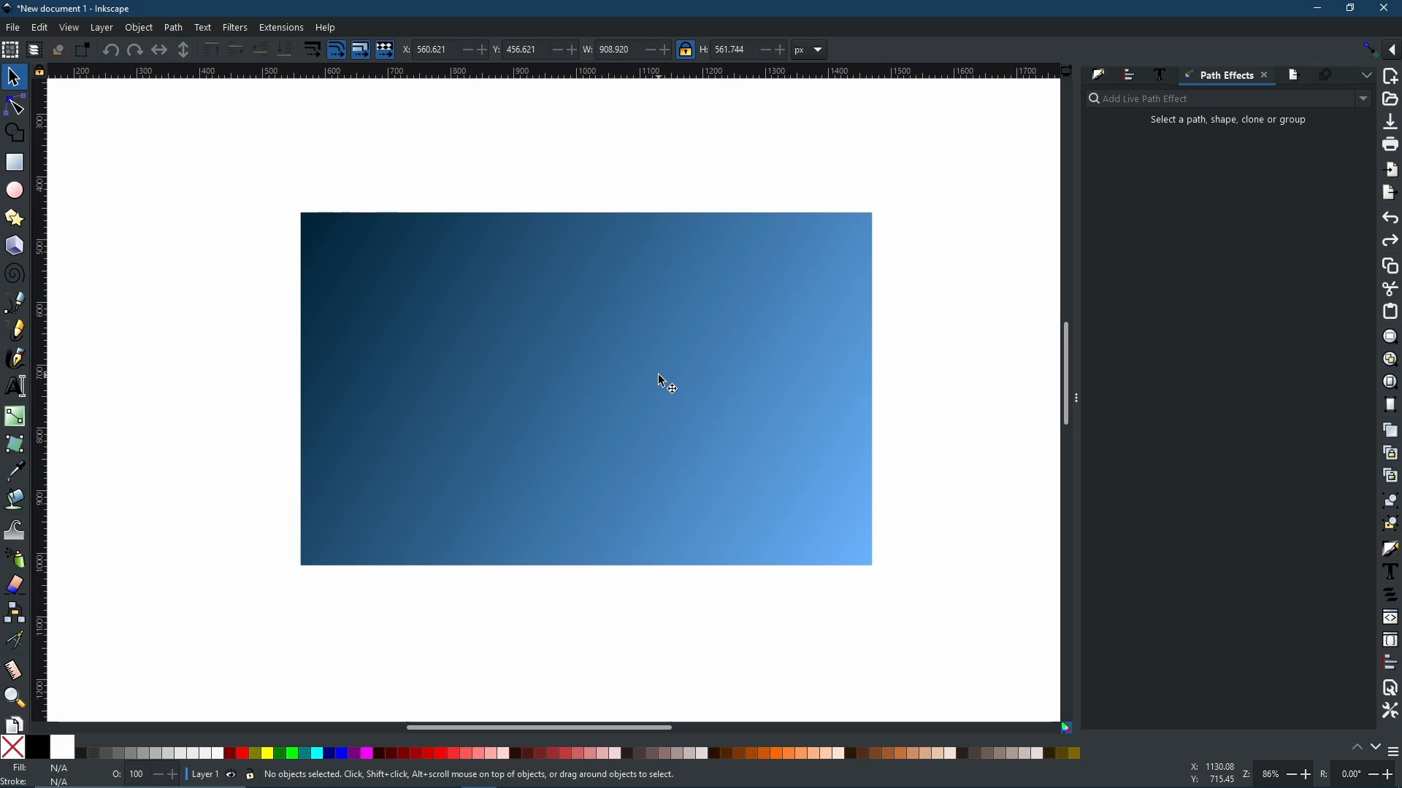
Step: Draw an ellipse and stamp several copies of it across the rectangle
click(15, 192)
drag(358, 265, 500, 387)
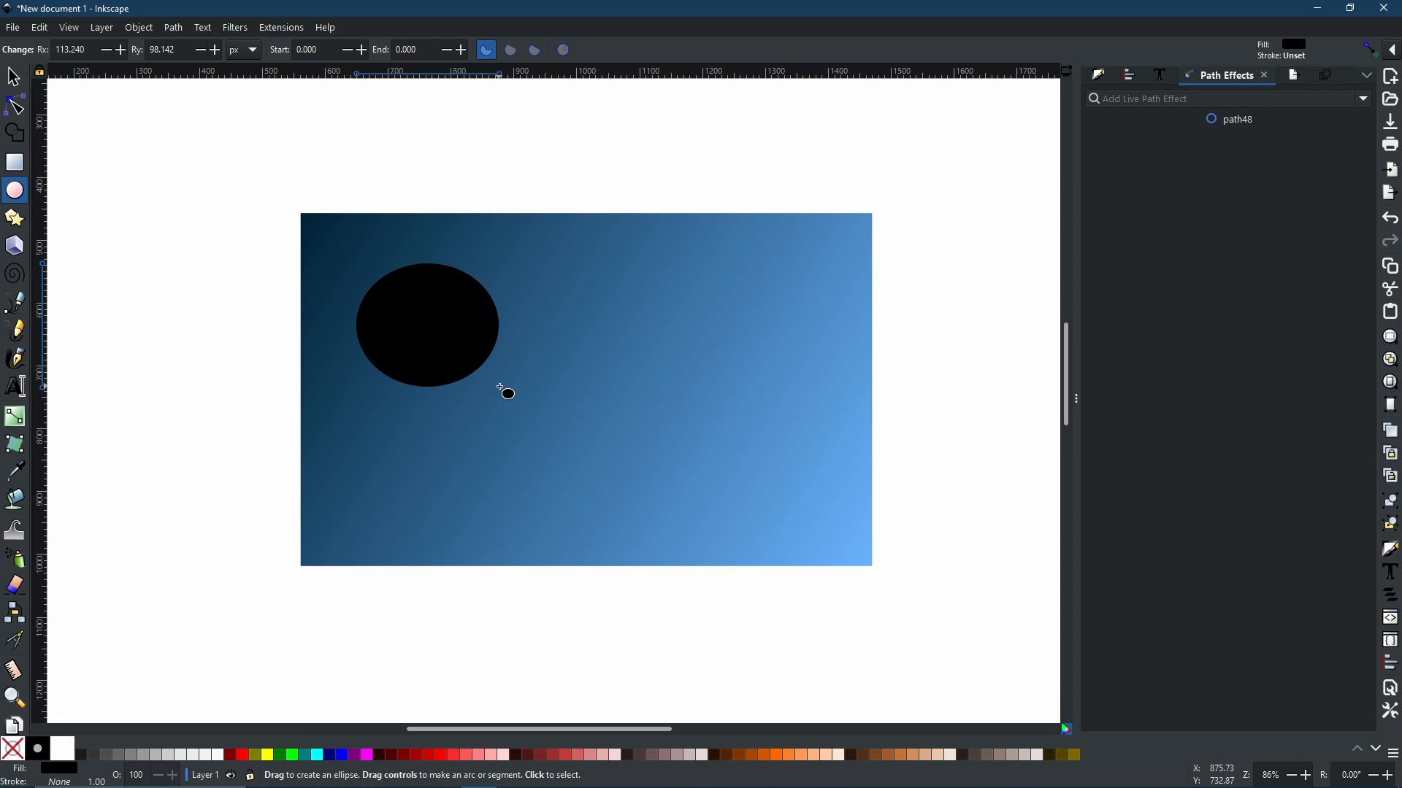
click(12, 79)
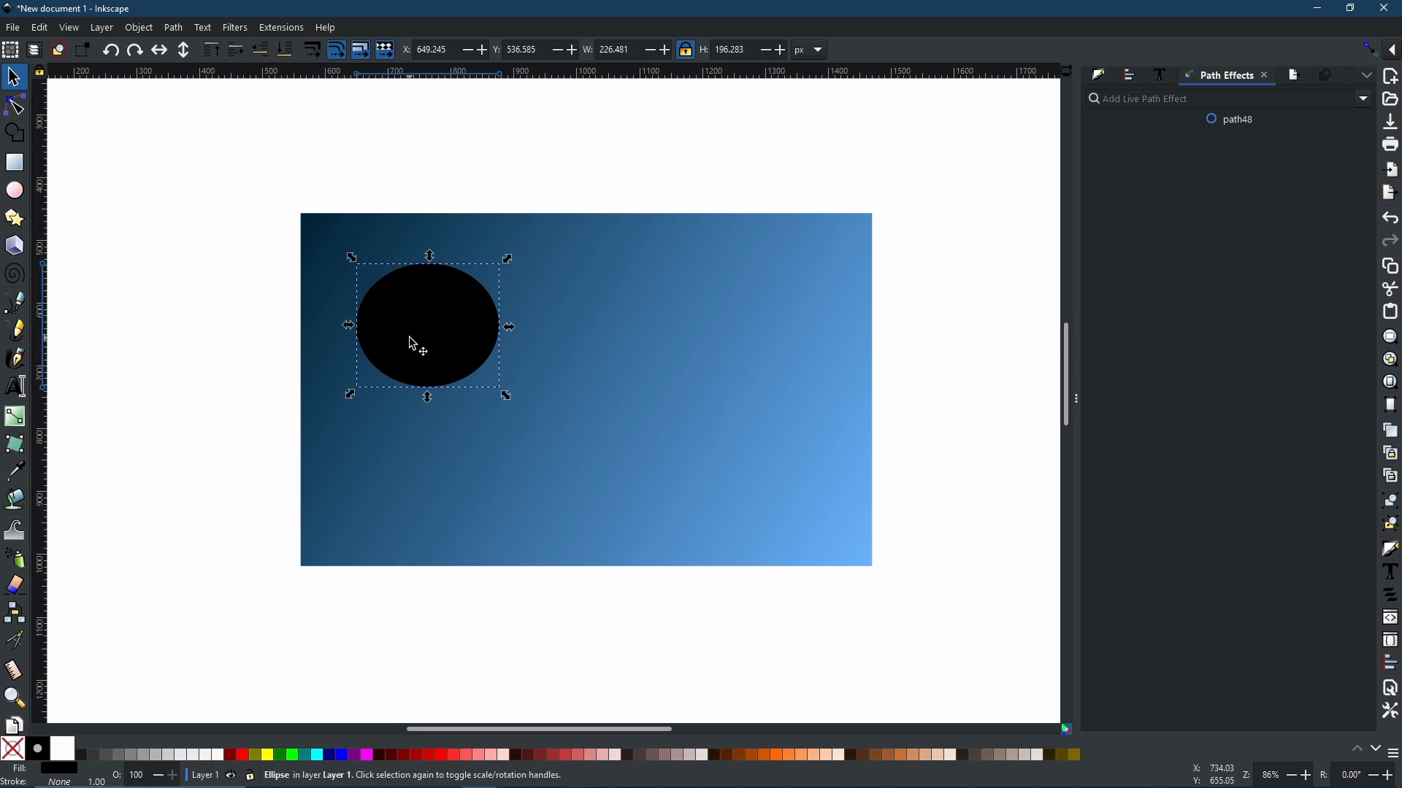
mouse_move(412, 344)
mouse_down()
mouse_move(378, 296)
mouse_move(442, 354)
mouse_move(782, 327)
mouse_move(791, 312)
mouse_move(768, 294)
mouse_move(787, 469)
mouse_move(757, 511)
mouse_move(749, 494)
mouse_move(541, 508)
mouse_up()
key(space)
key(space)
key(space)
key(space)
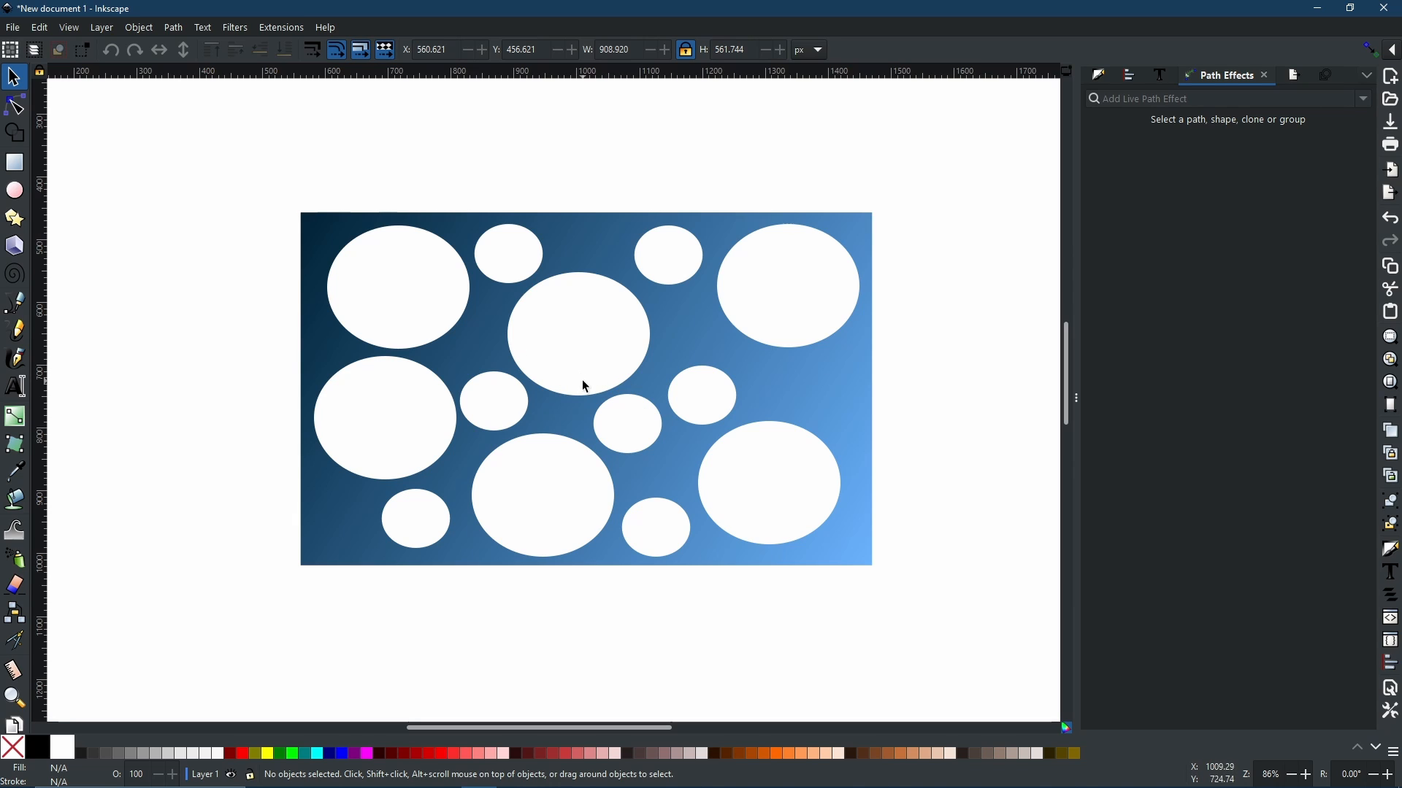
Step: Apply the Lattice Deformation path effect to the rectangle with the circular holes
click(700, 348)
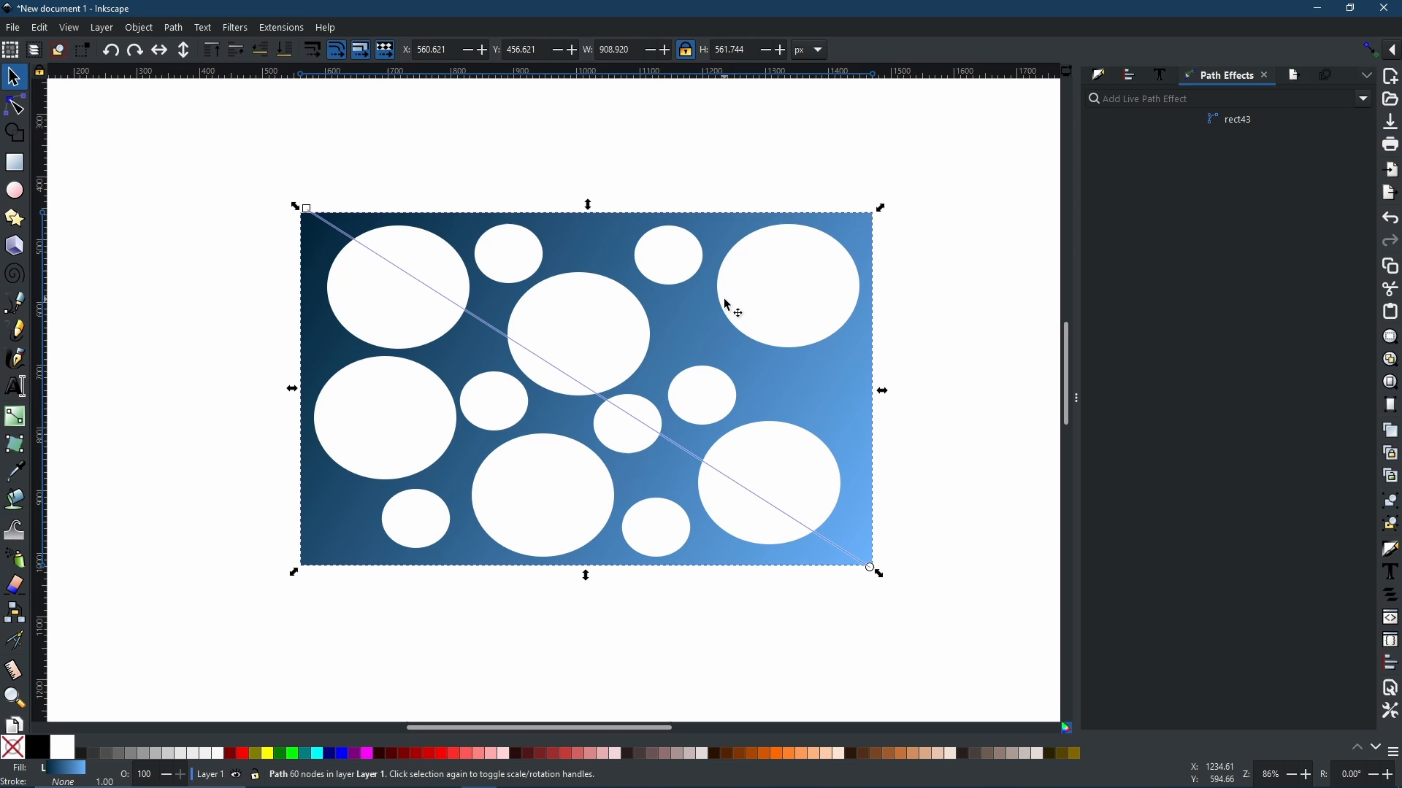
click(1365, 100)
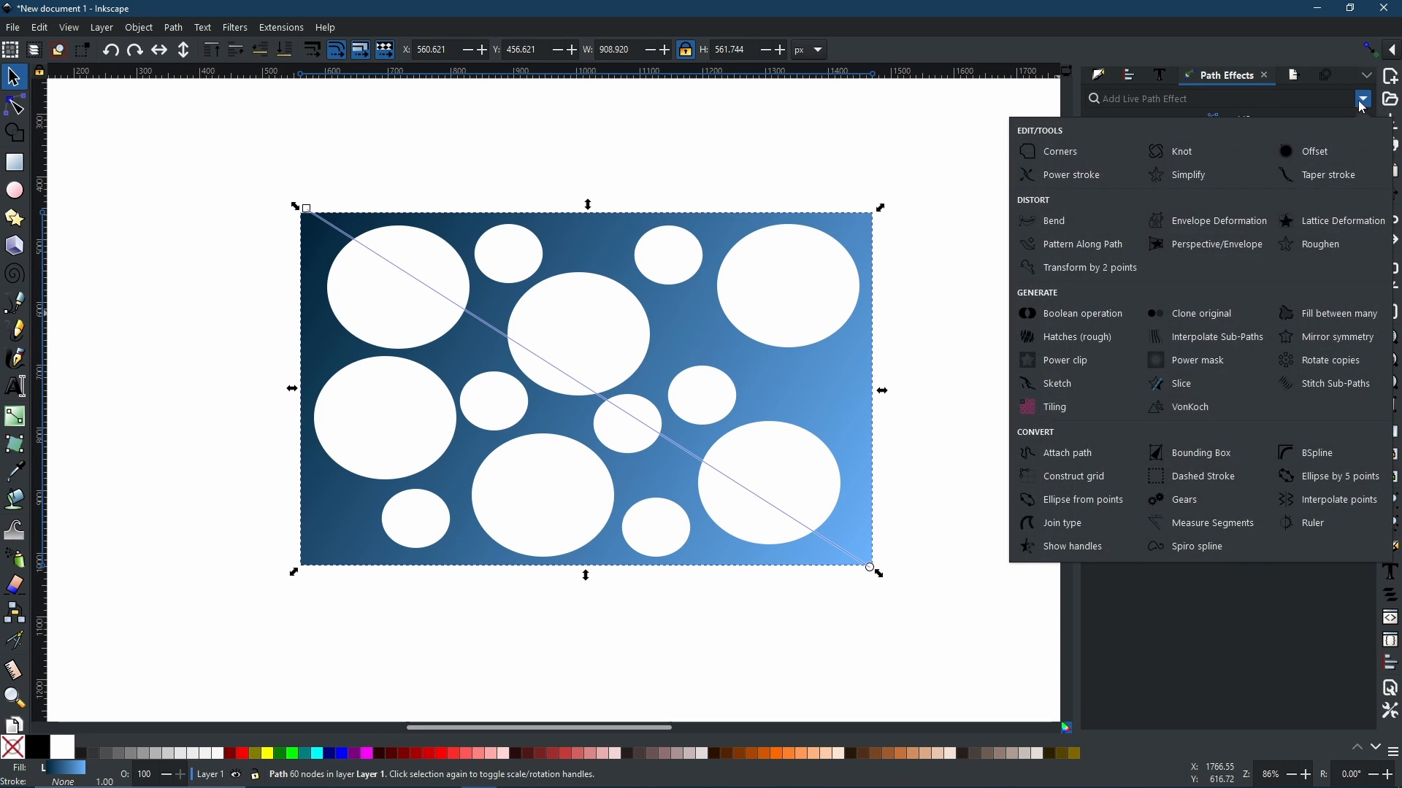
click(1298, 222)
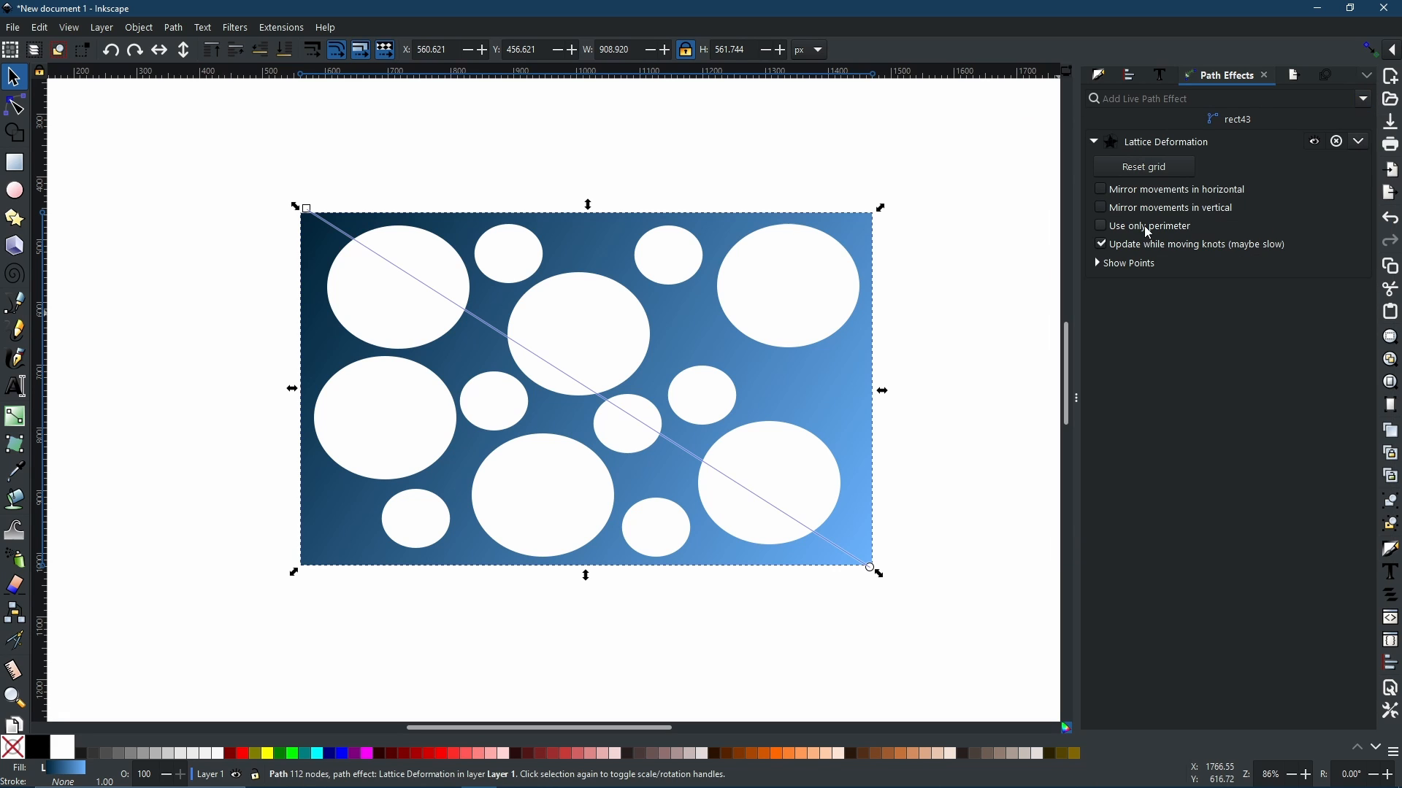
Step: Warp the shape by dragging several upper lattice grid knots to new positions
click(15, 105)
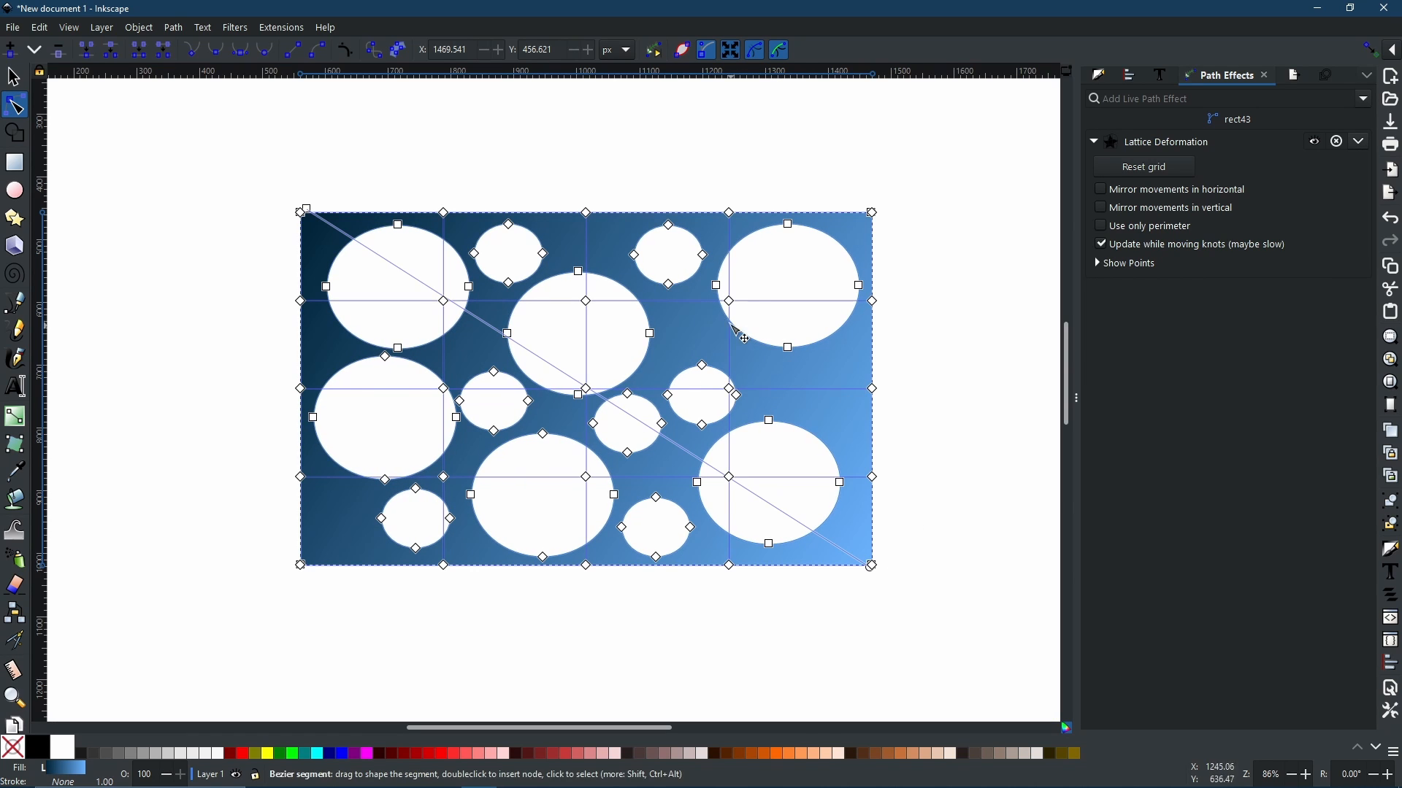
drag(735, 306, 817, 246)
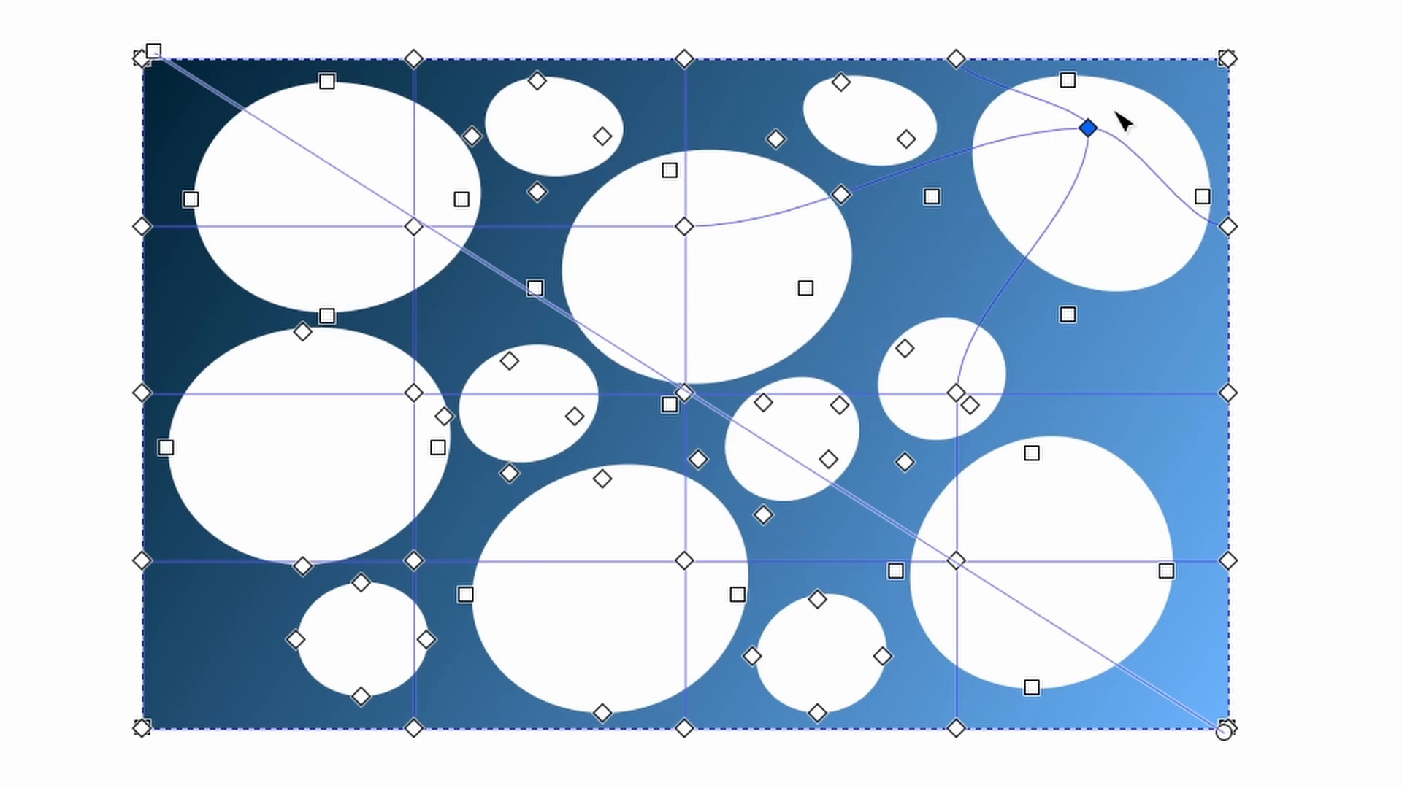
drag(1121, 121, 1080, 146)
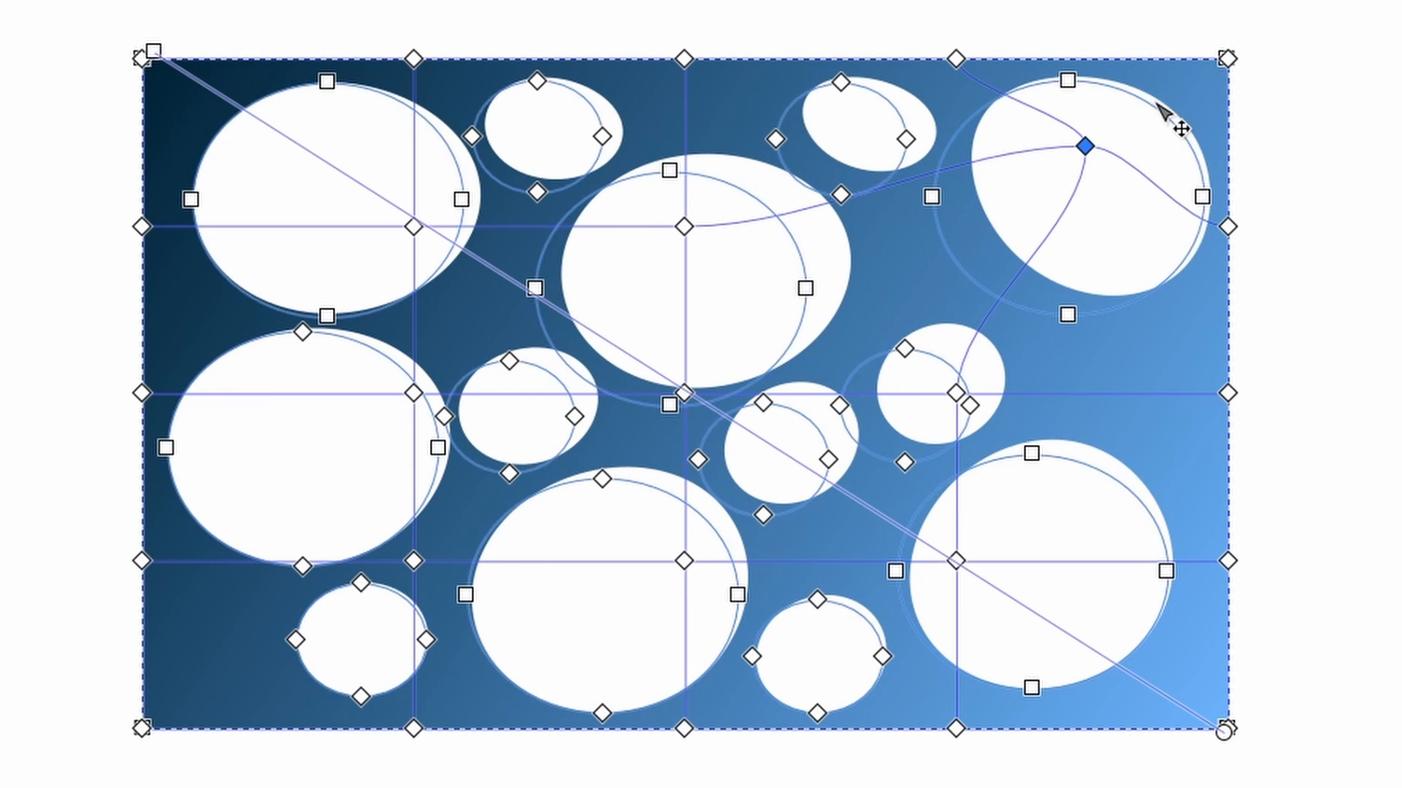
click(956, 394)
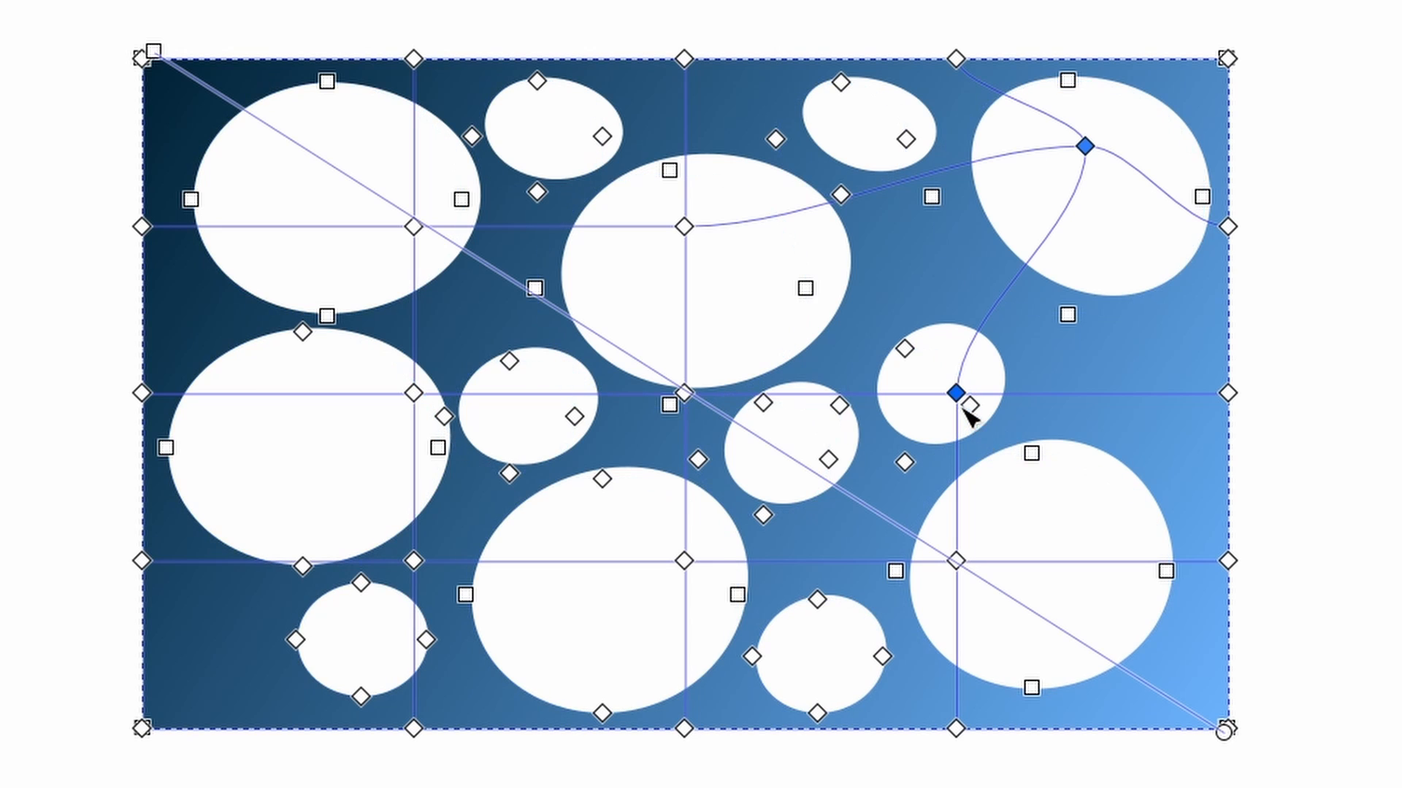
drag(958, 400, 1130, 248)
drag(688, 227, 937, 154)
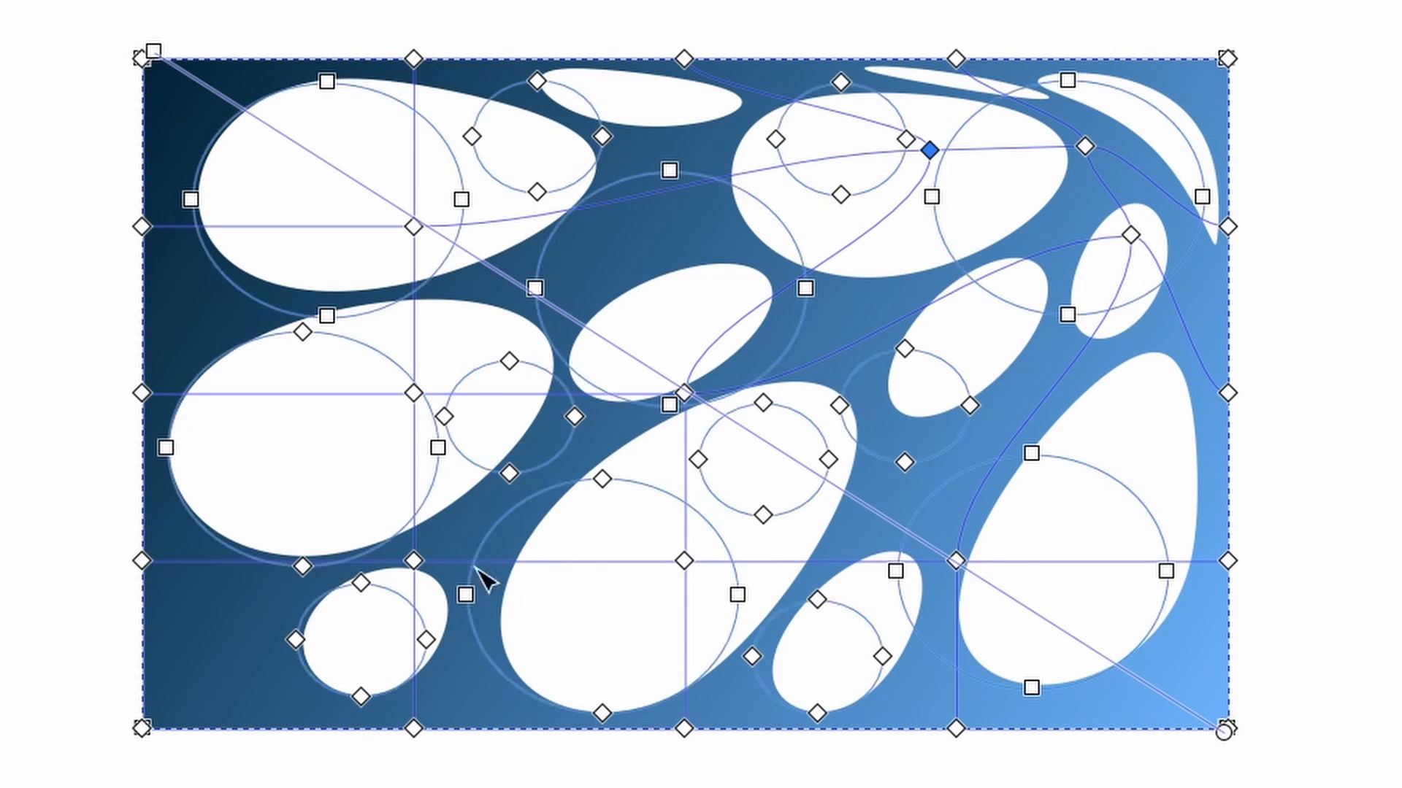
Step: Drag lower and middle lattice knots to further distort the holes
click(413, 728)
drag(413, 728, 577, 471)
drag(645, 395, 463, 700)
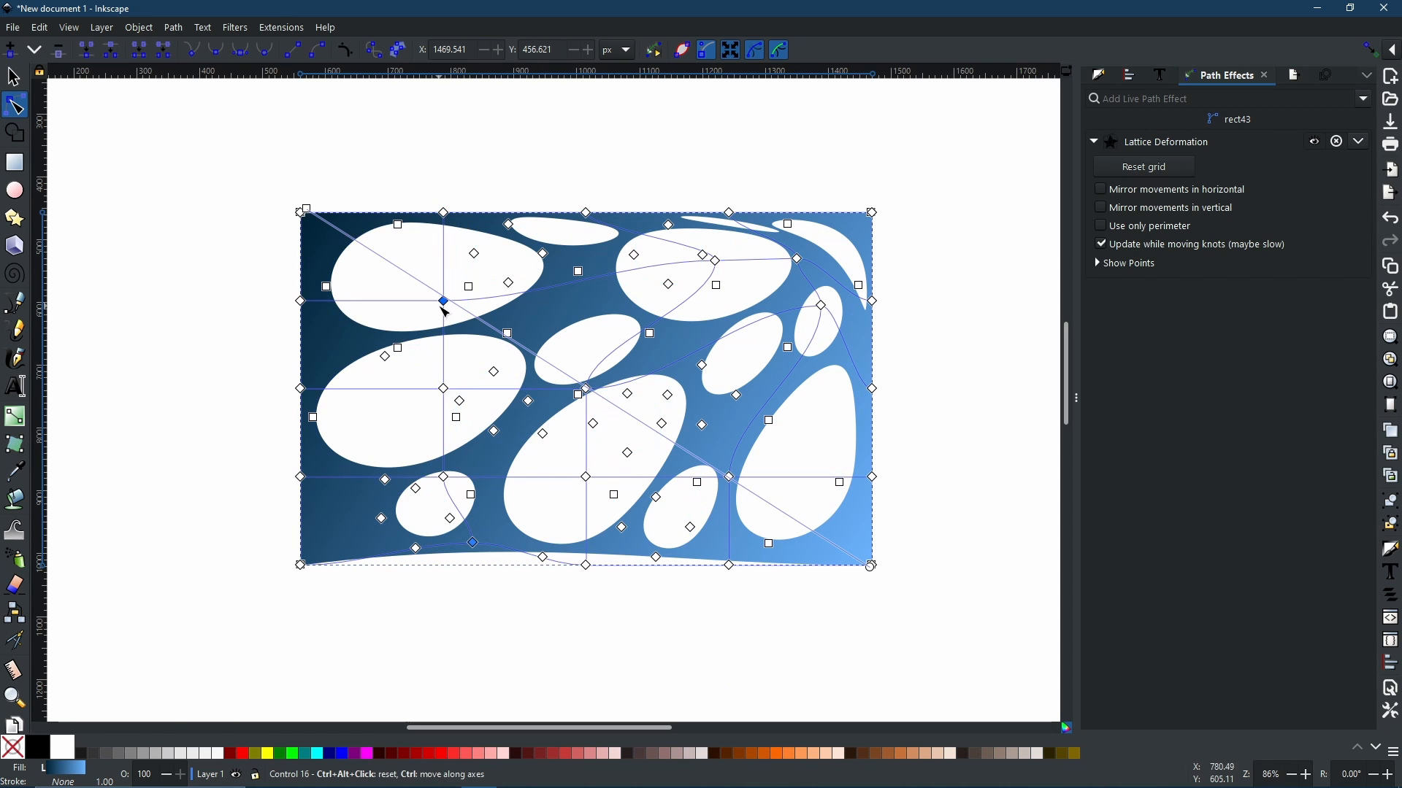
drag(444, 301, 415, 418)
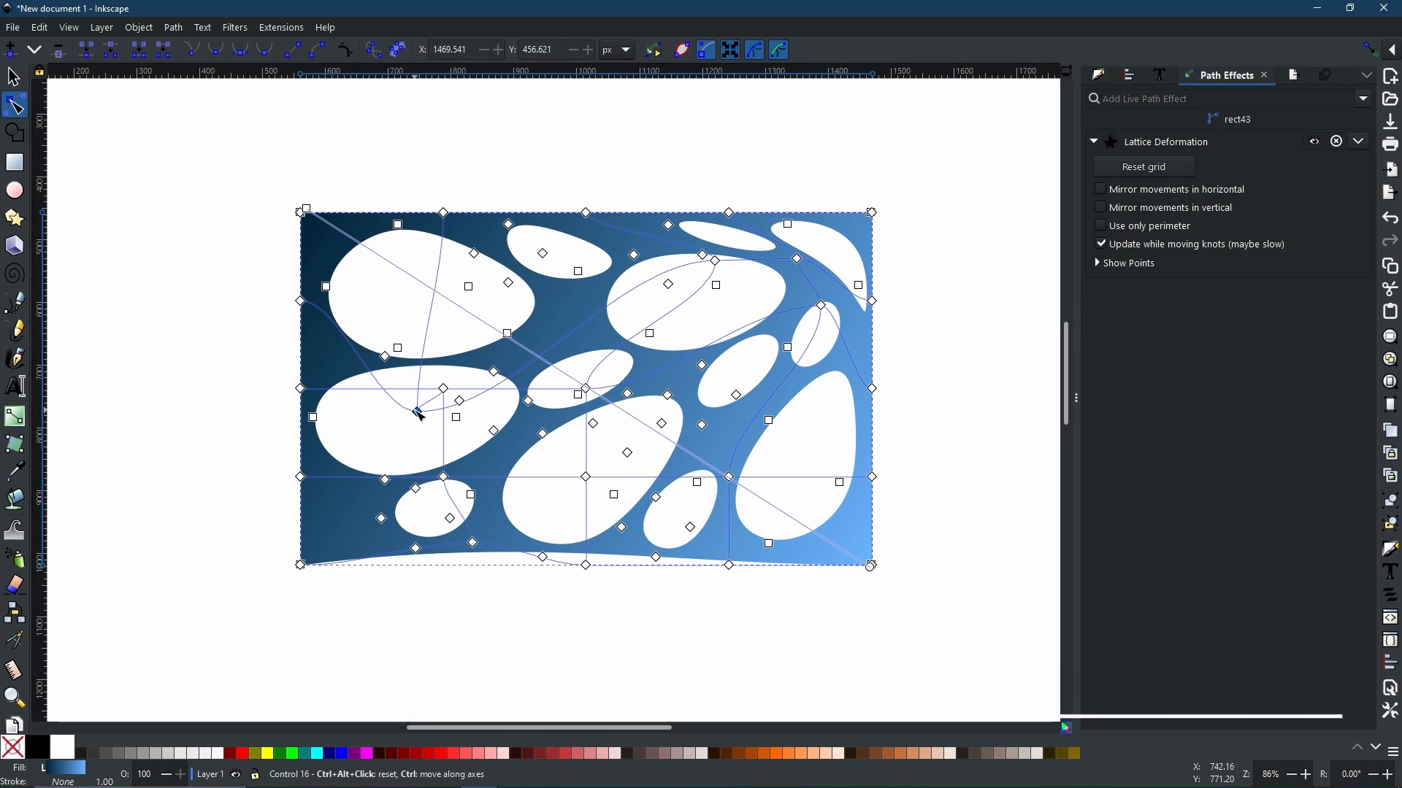
drag(429, 417, 444, 312)
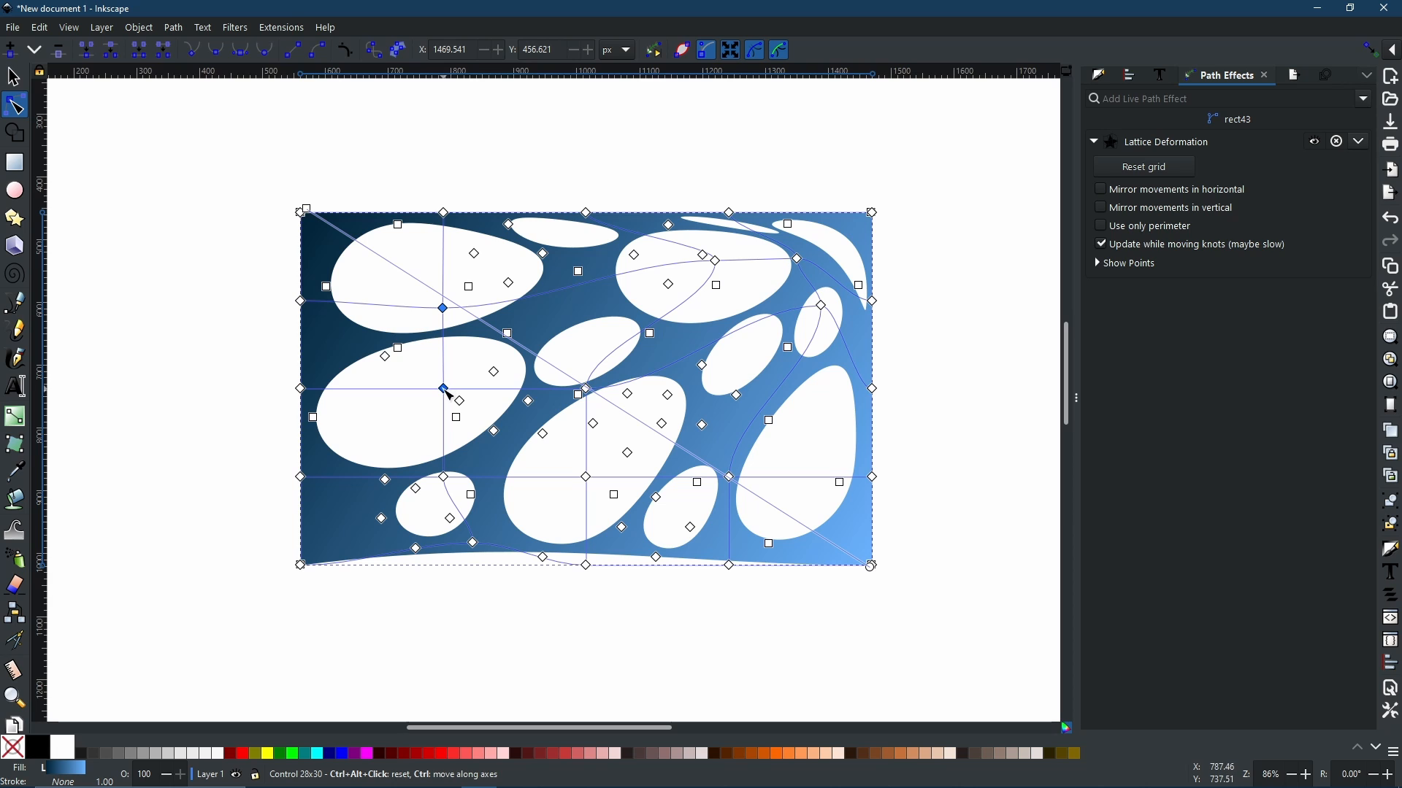
Step: Drag a middle-left lattice knot down and outward to distort the holes further
drag(443, 388, 355, 419)
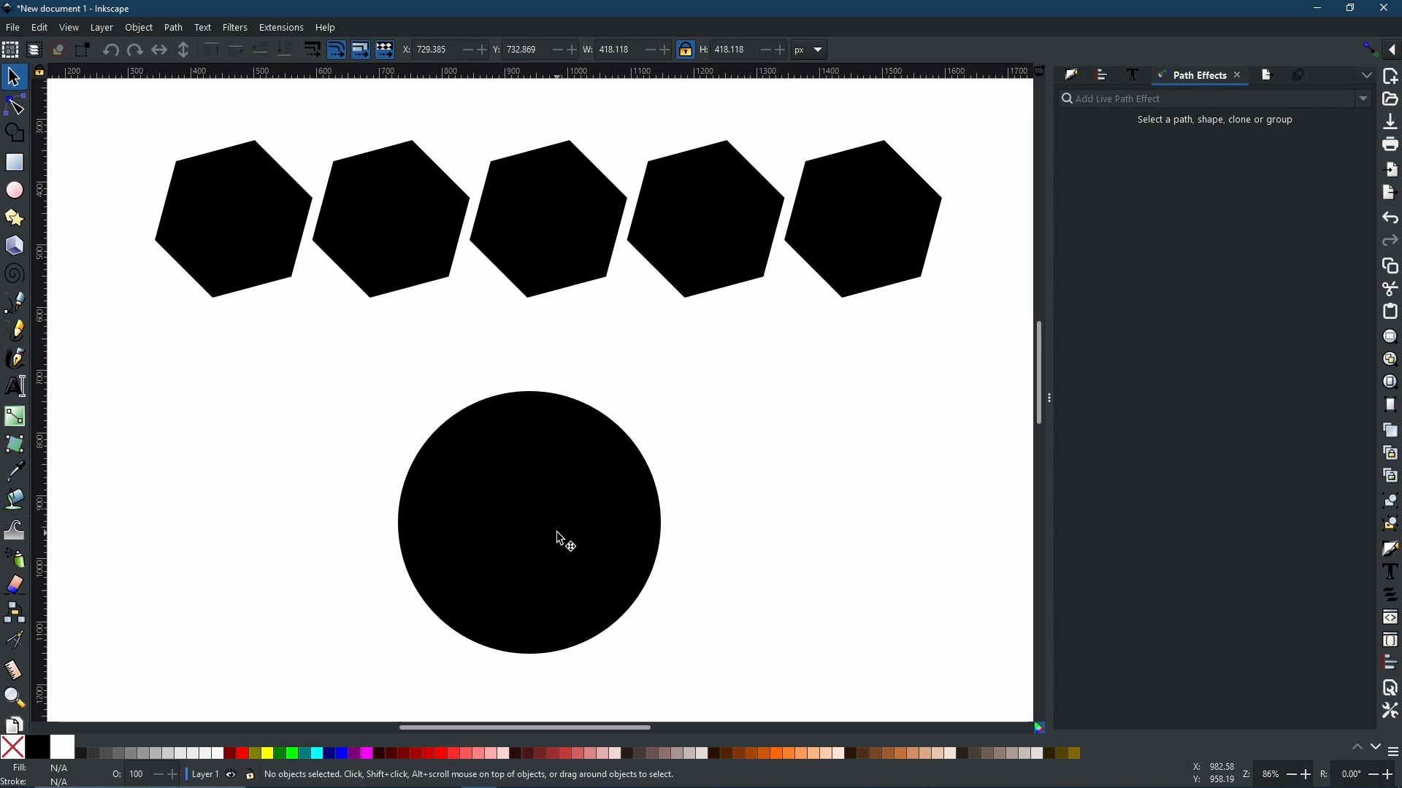
click(248, 224)
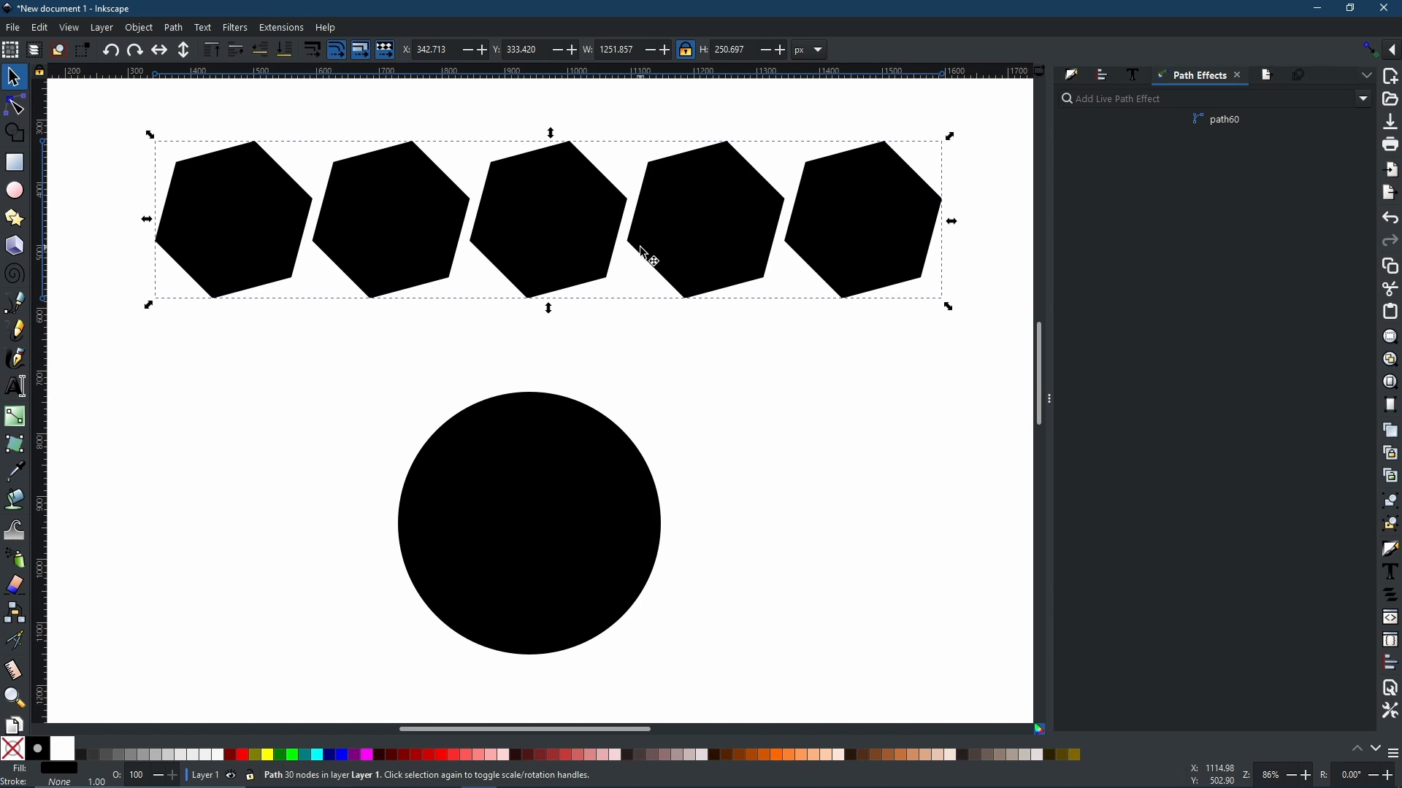
click(174, 28)
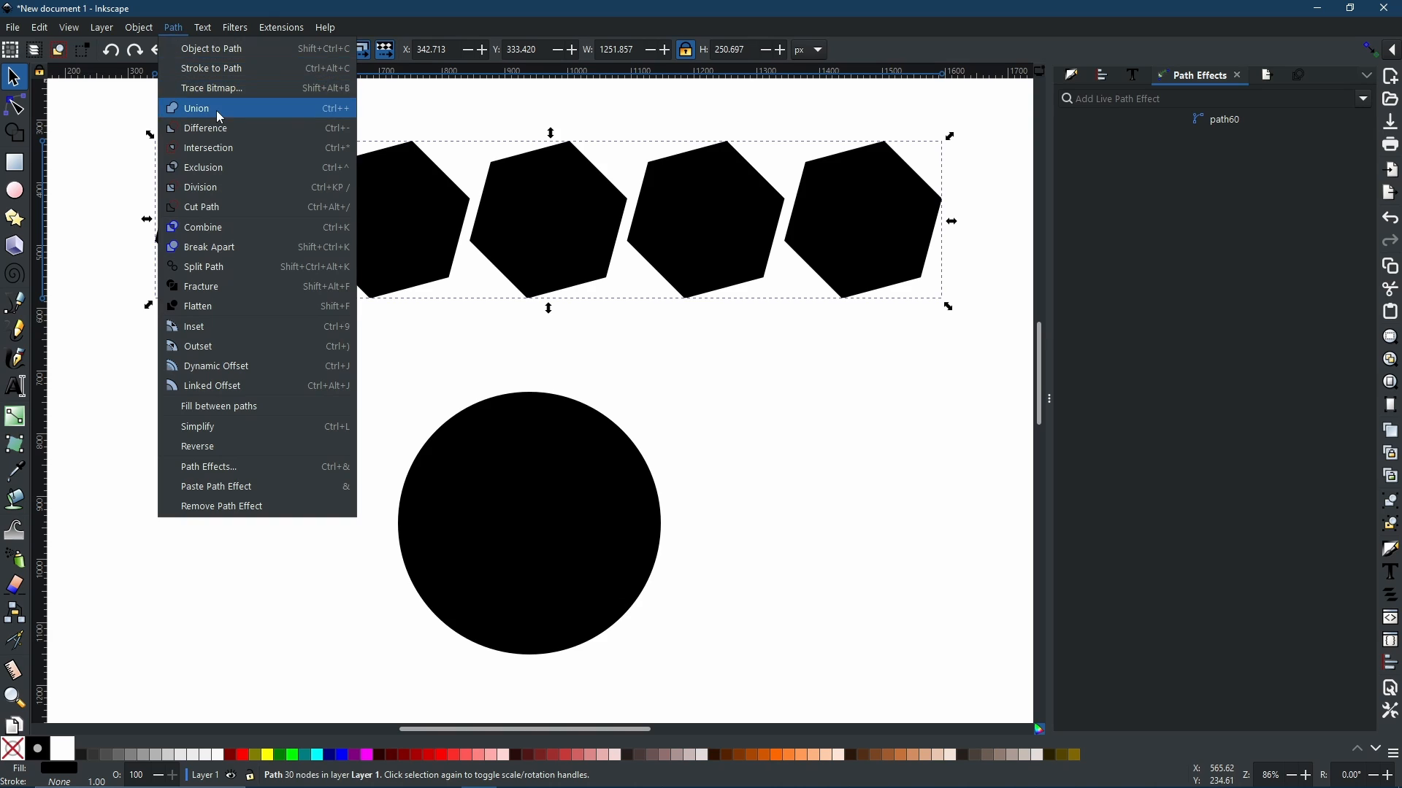
click(438, 103)
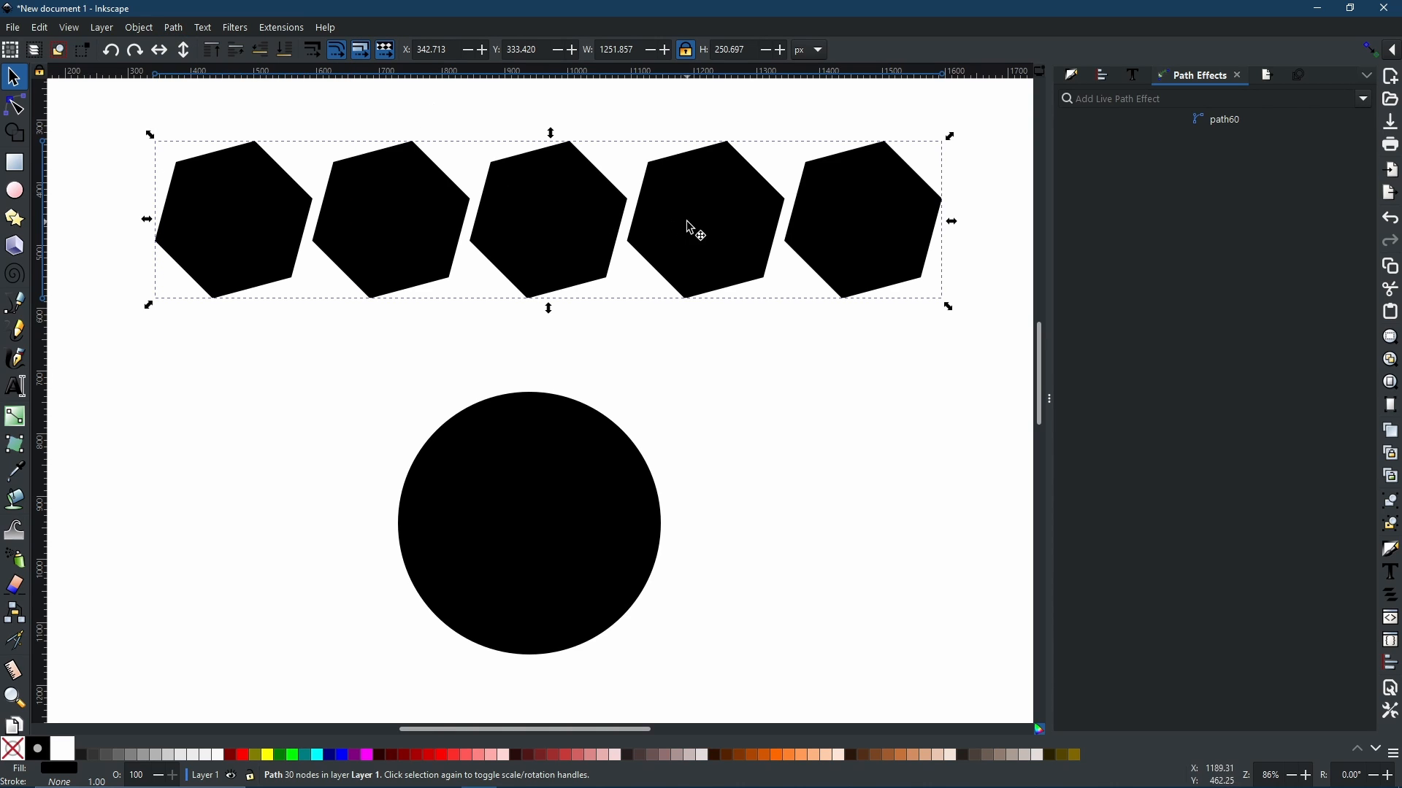
right_click(565, 219)
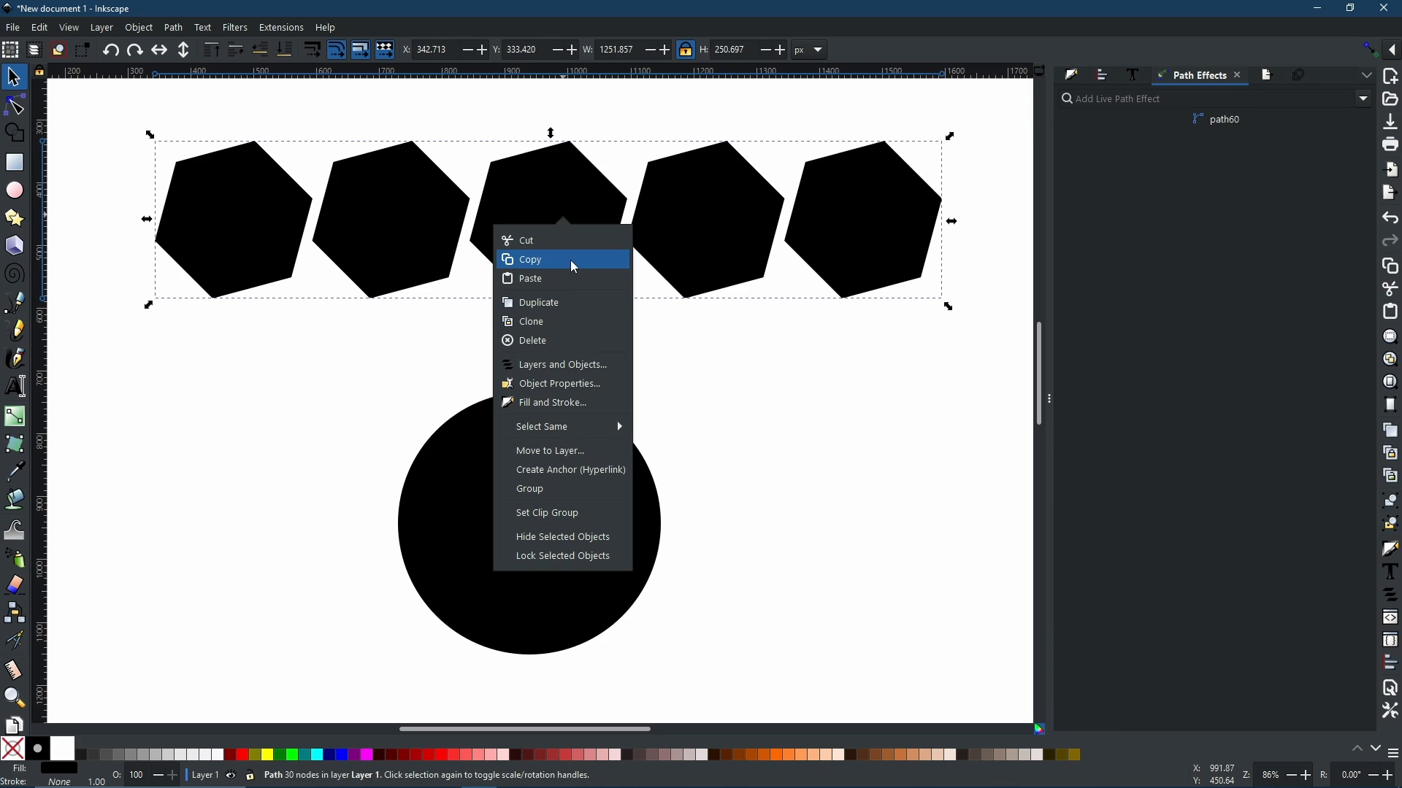
click(571, 173)
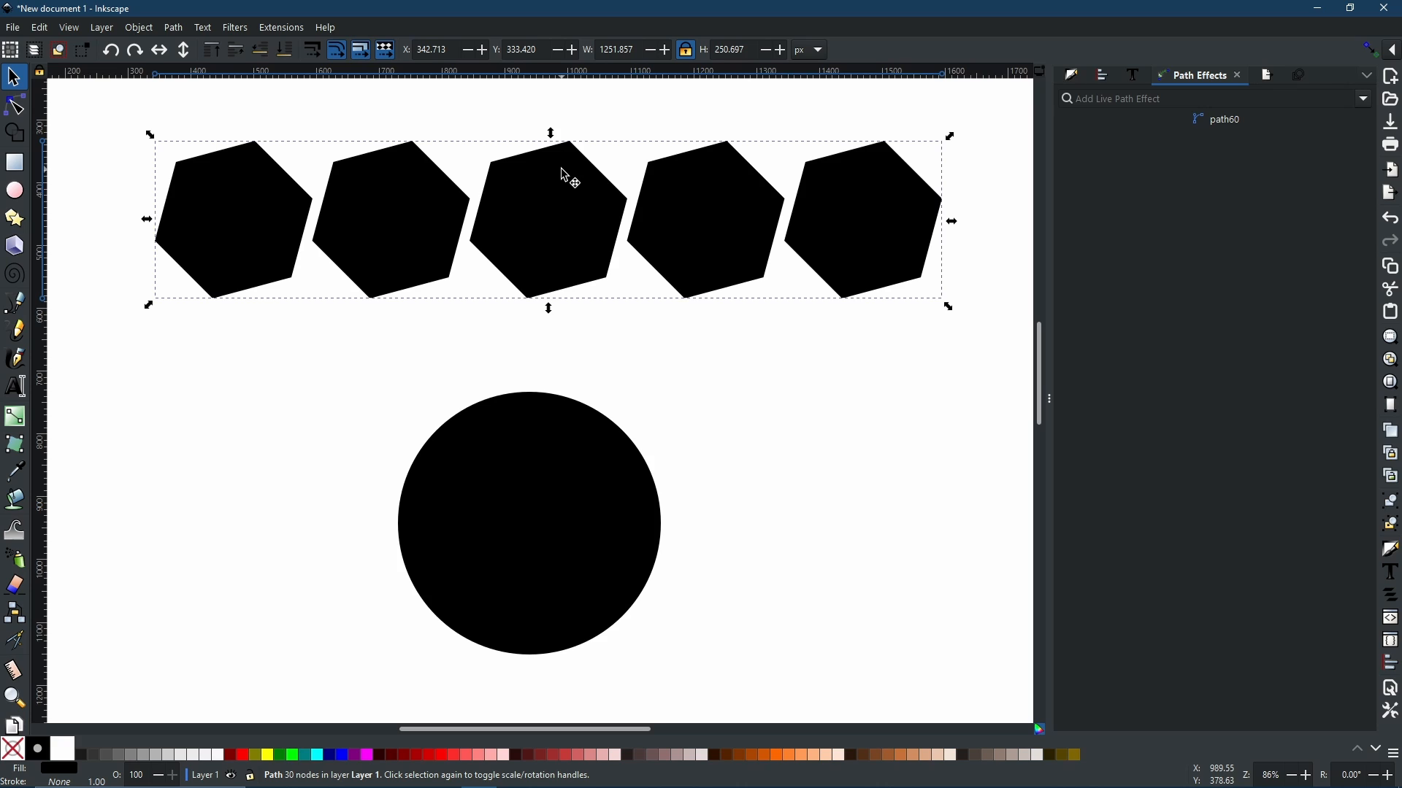
Step: Apply Pattern Along Path to the black circle, linking the hexagon row from the clipboard as the pattern source
click(563, 441)
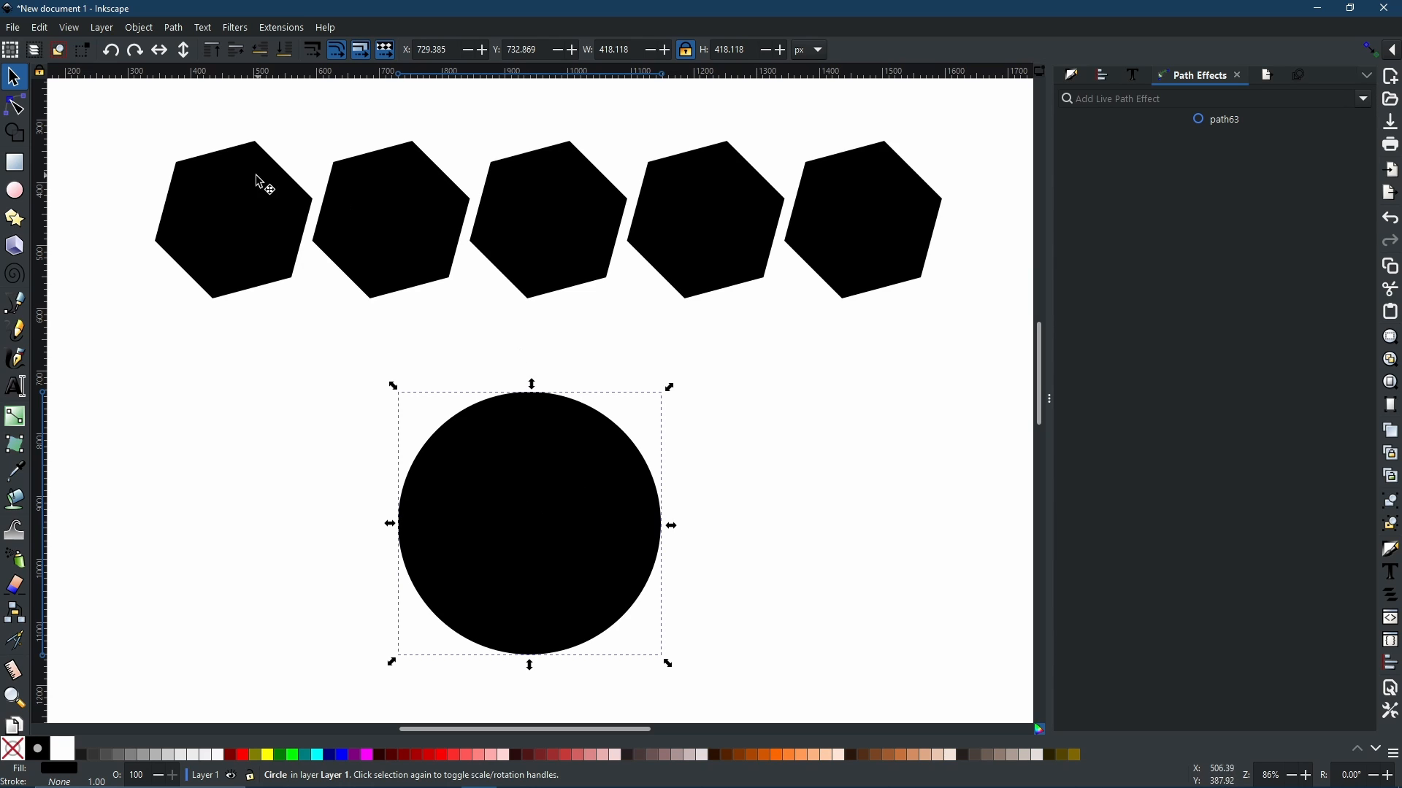
click(240, 210)
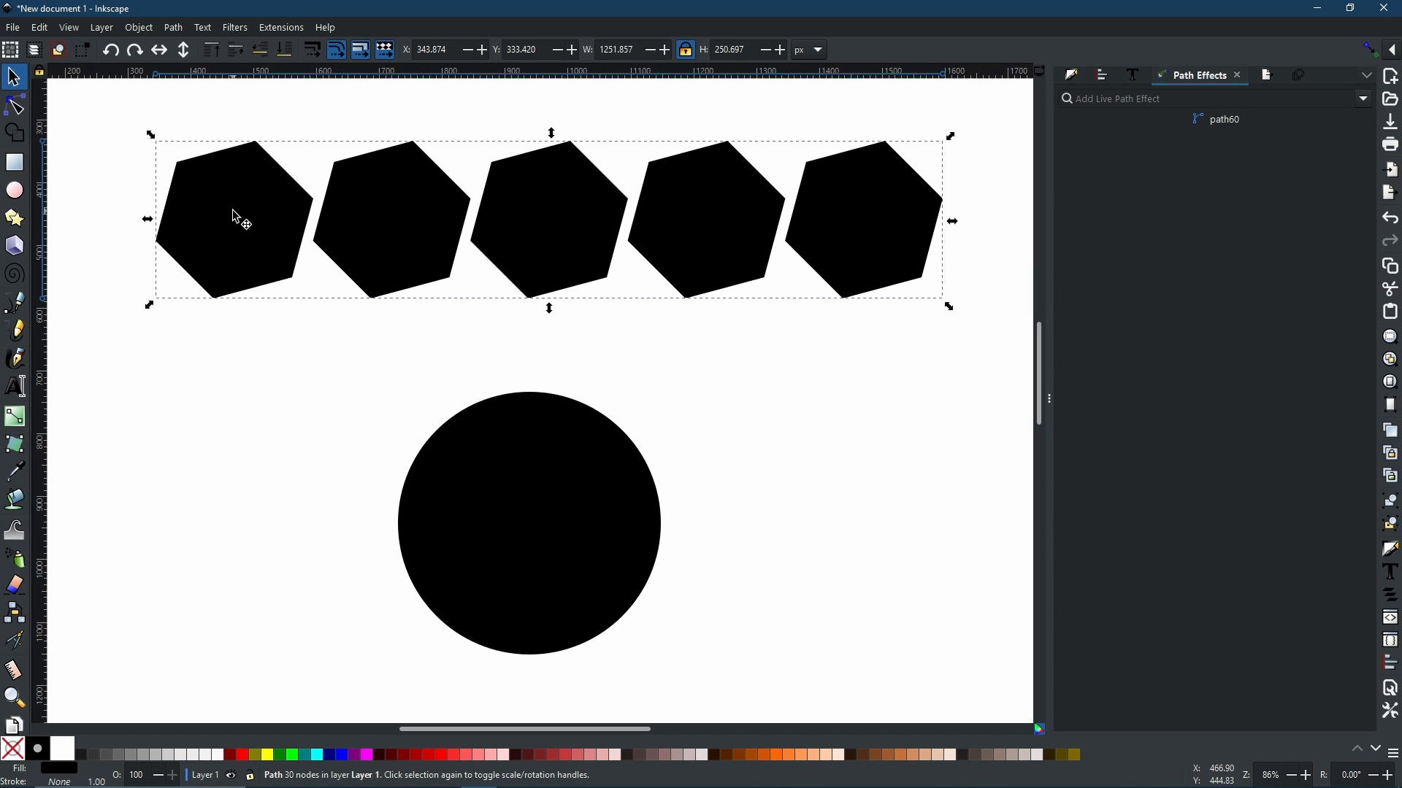
click(527, 584)
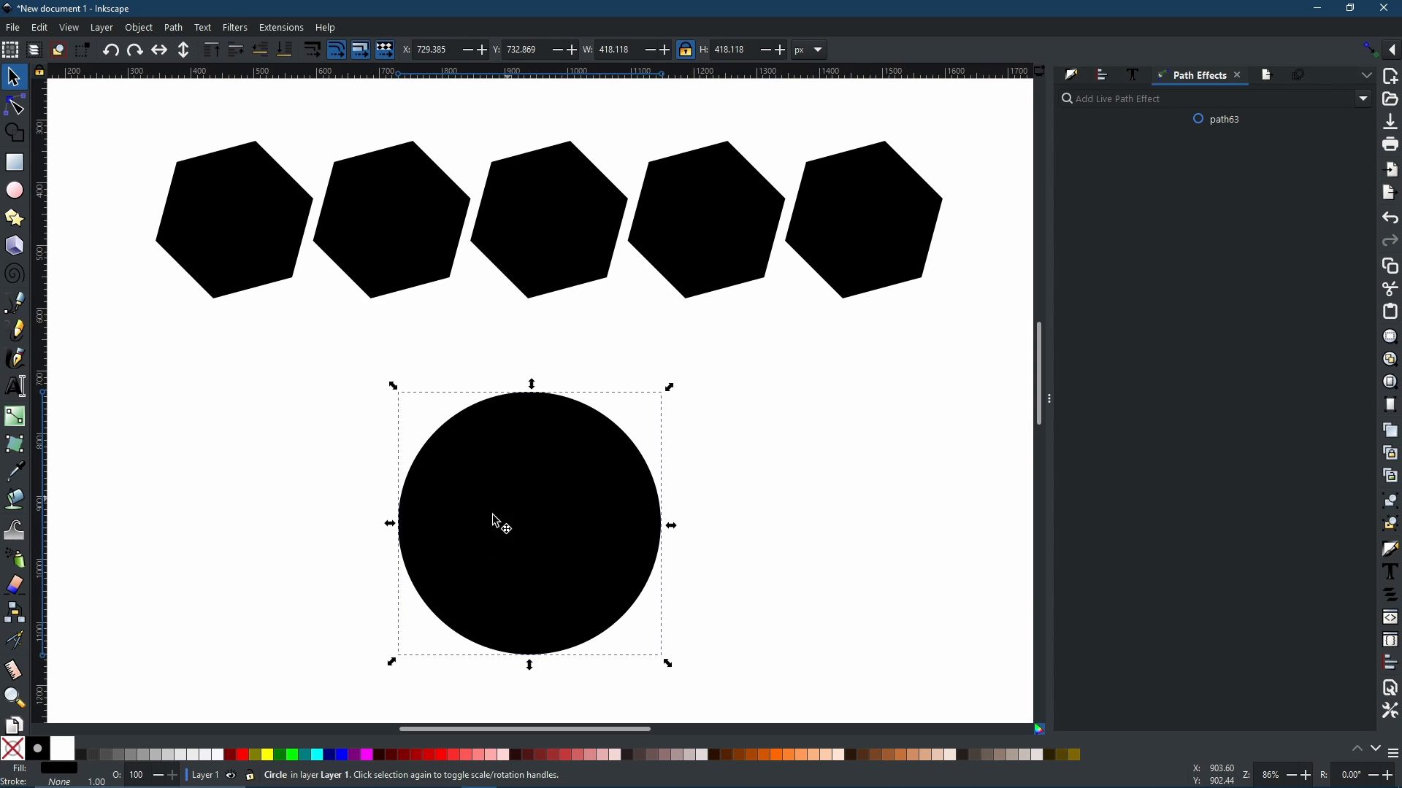
click(1364, 101)
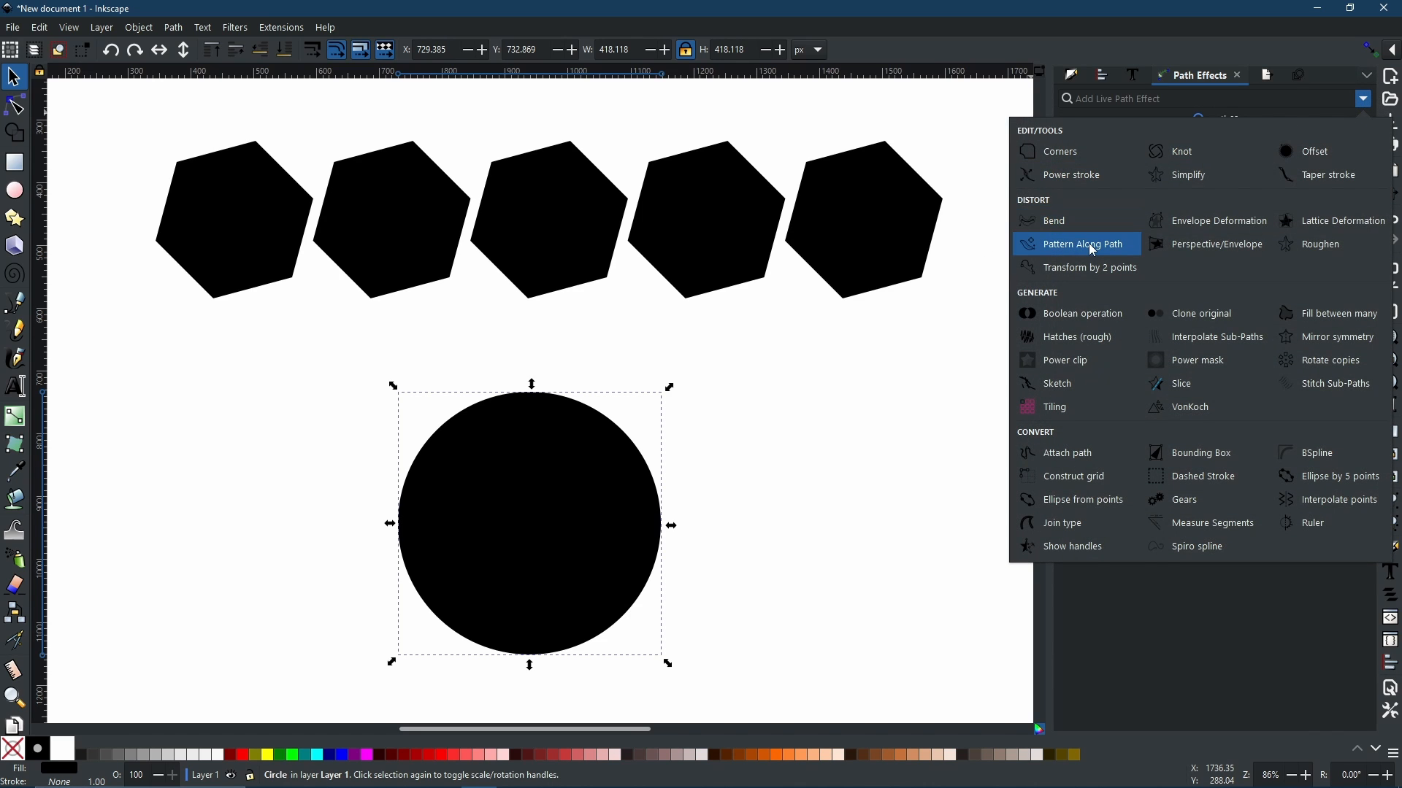
click(1029, 242)
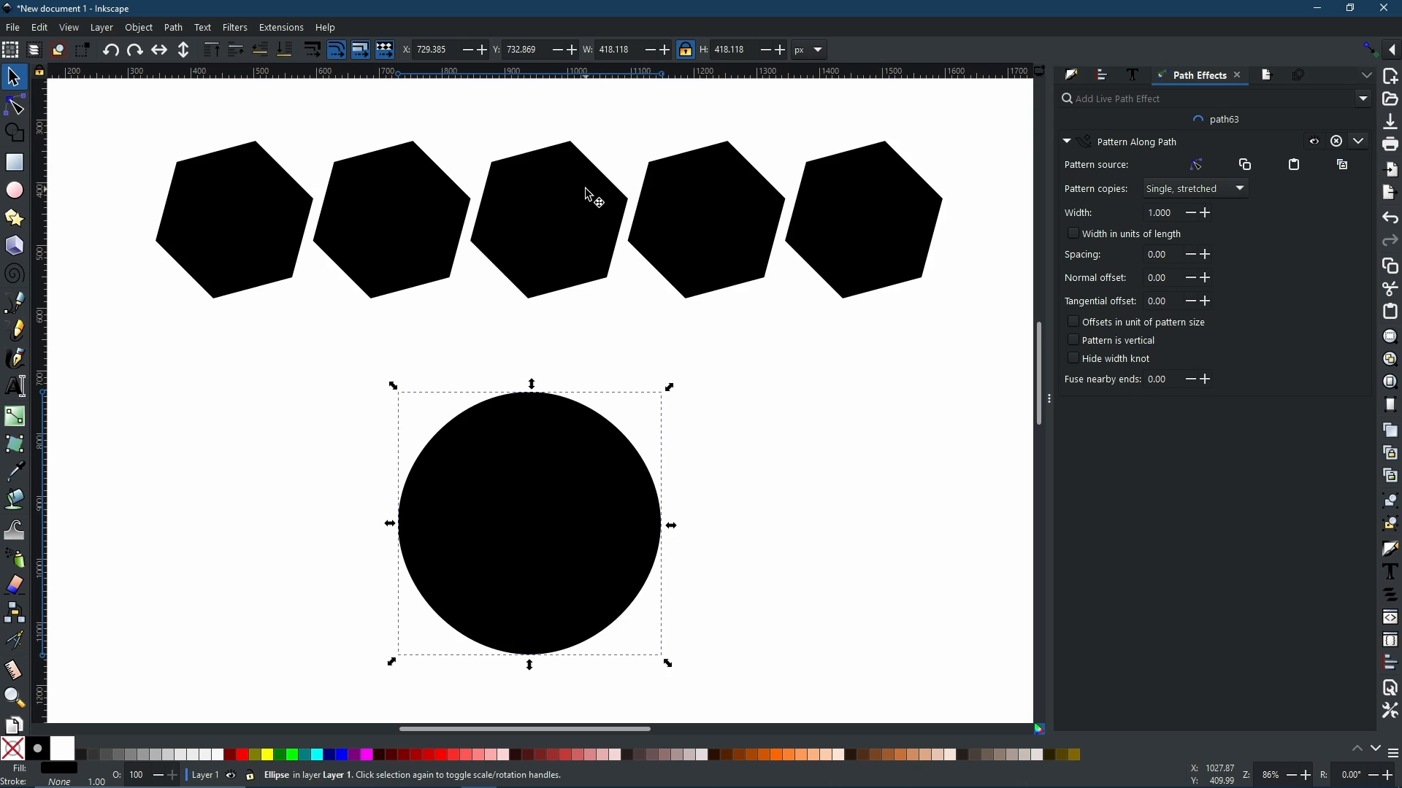
click(1346, 165)
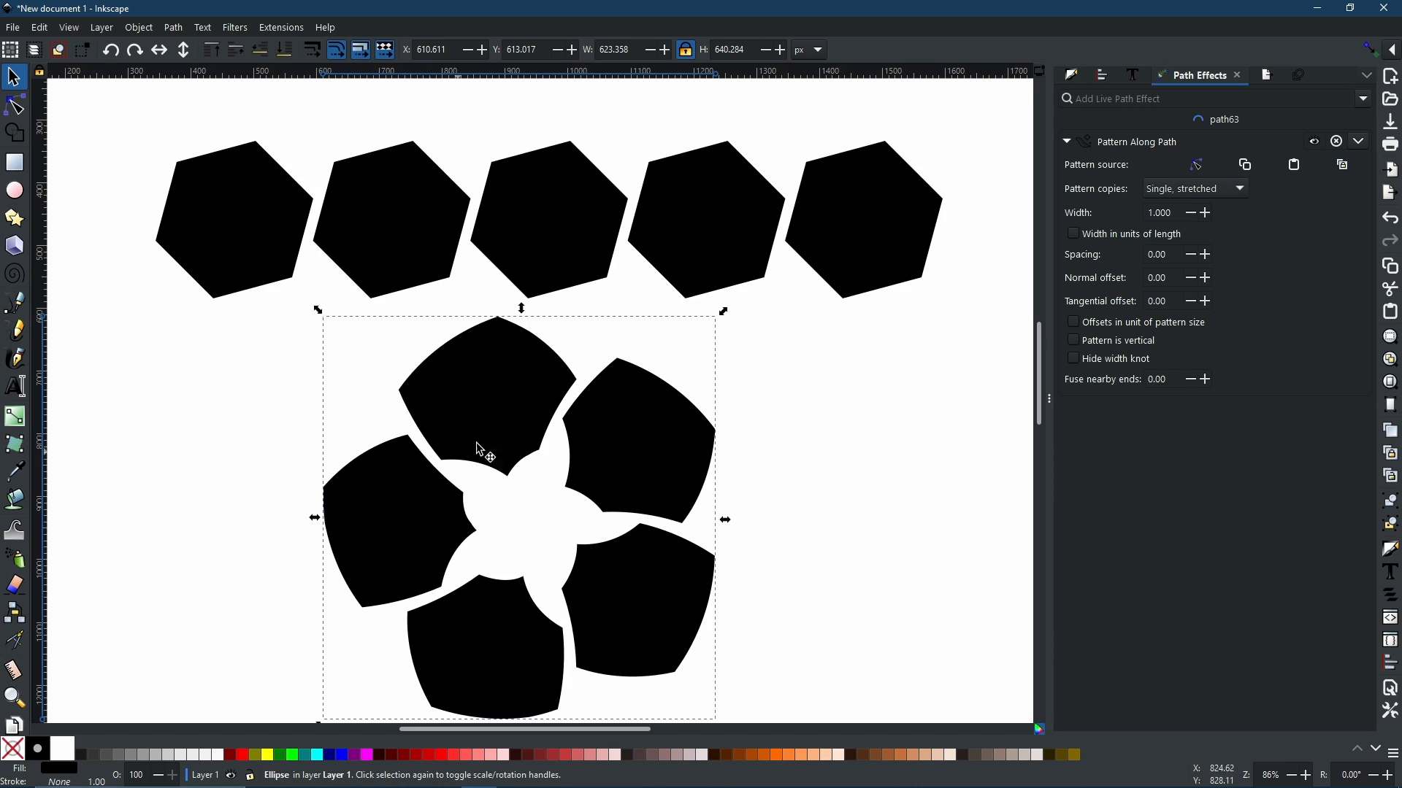
Step: Switch the pattern copies mode between Single and Repeated, stretched to compare the results
click(1206, 192)
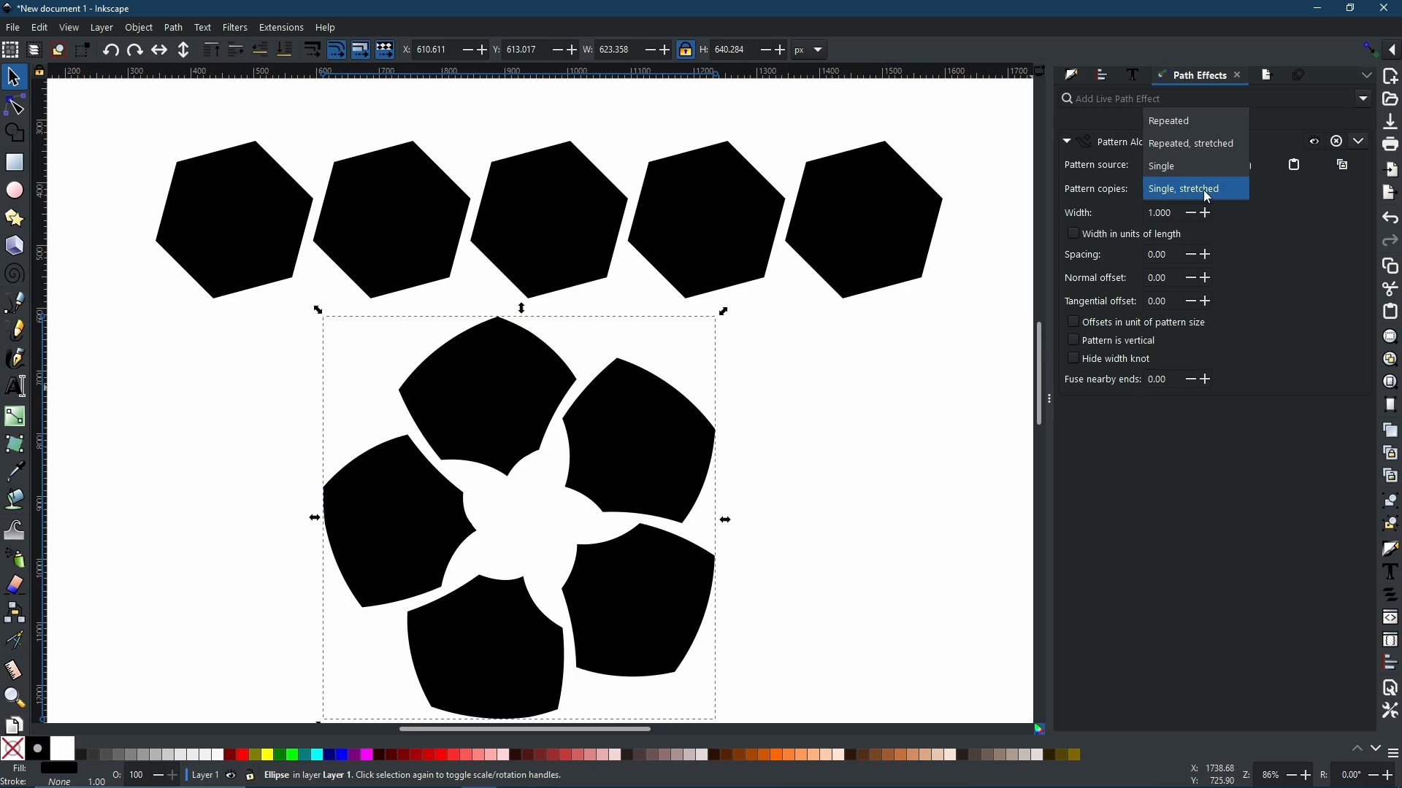
click(1193, 172)
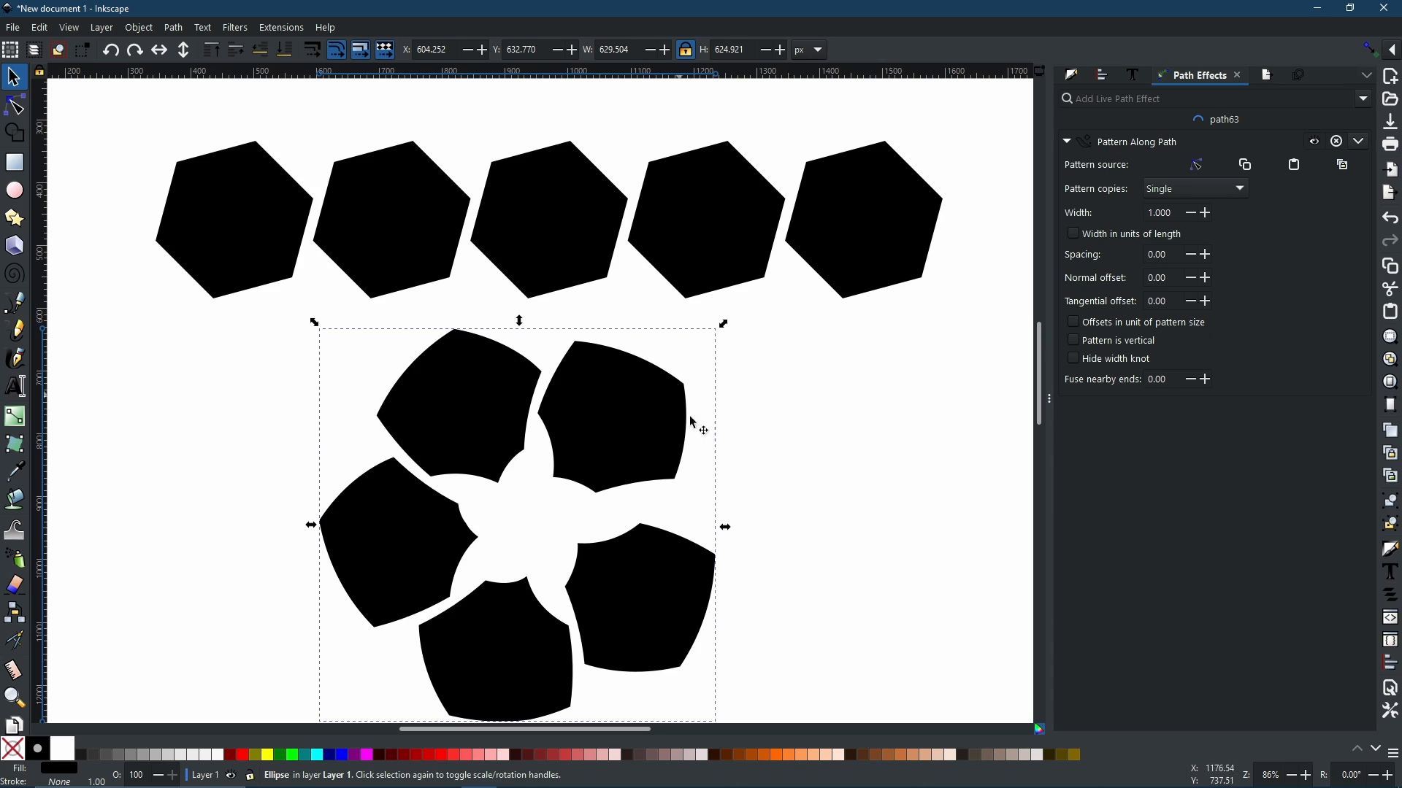
click(1193, 189)
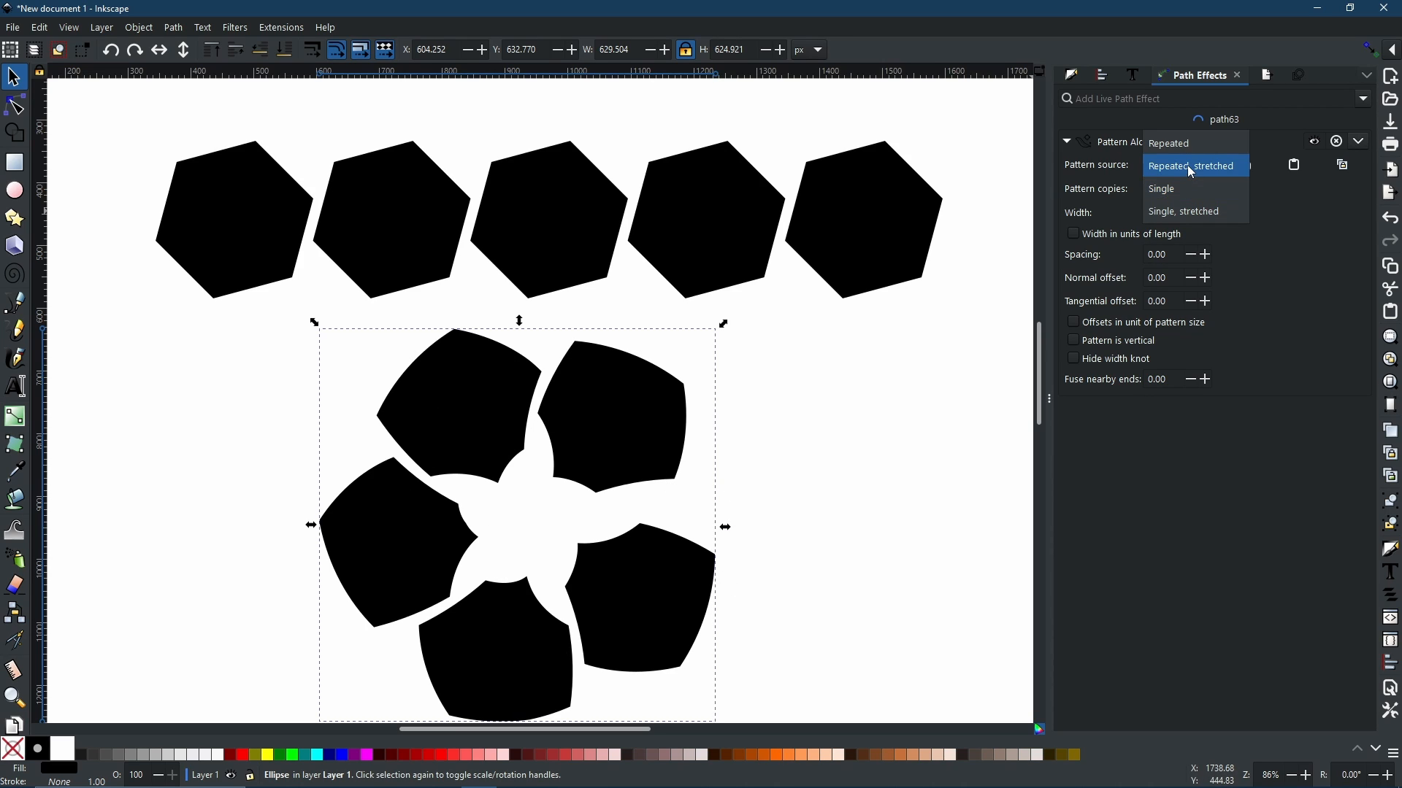
click(1189, 165)
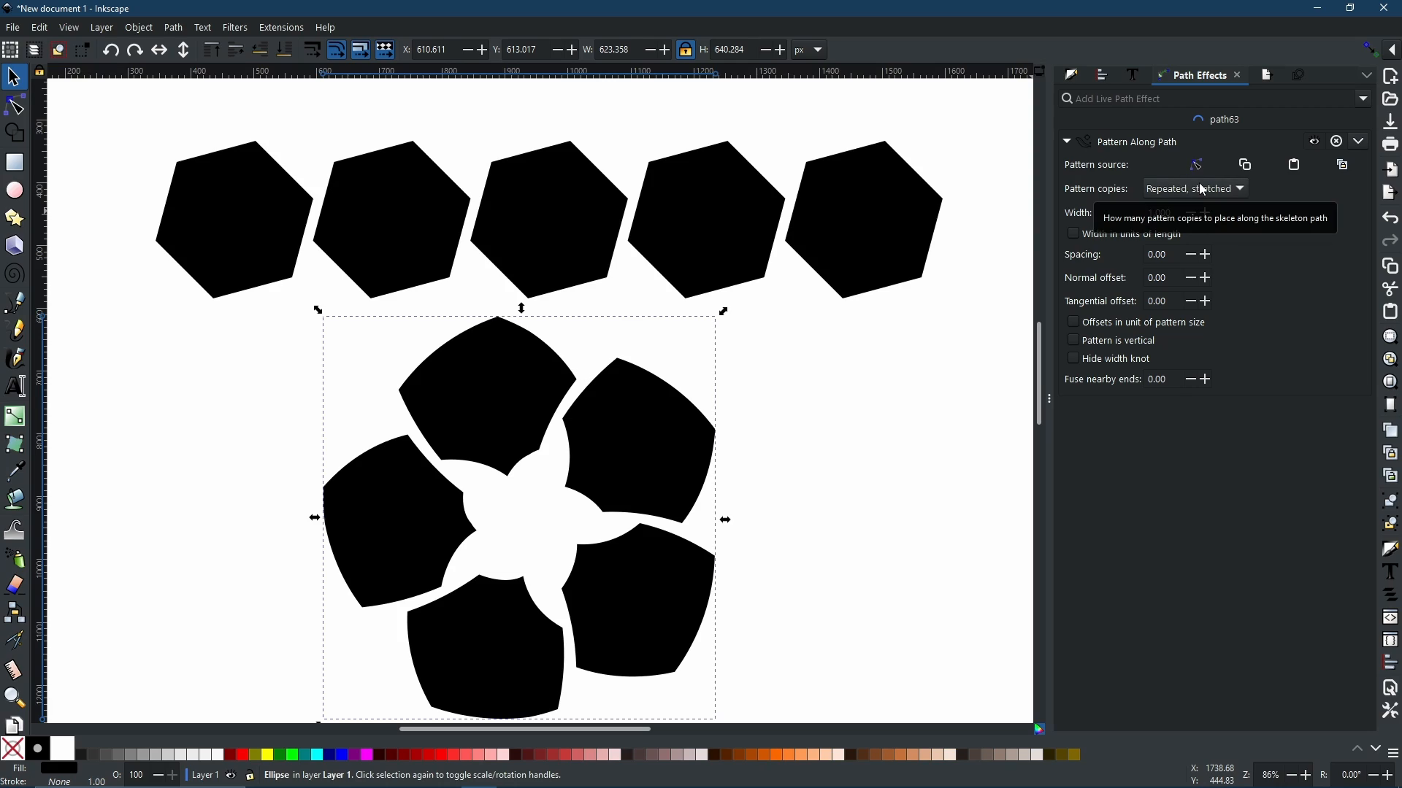
click(1203, 190)
click(1196, 167)
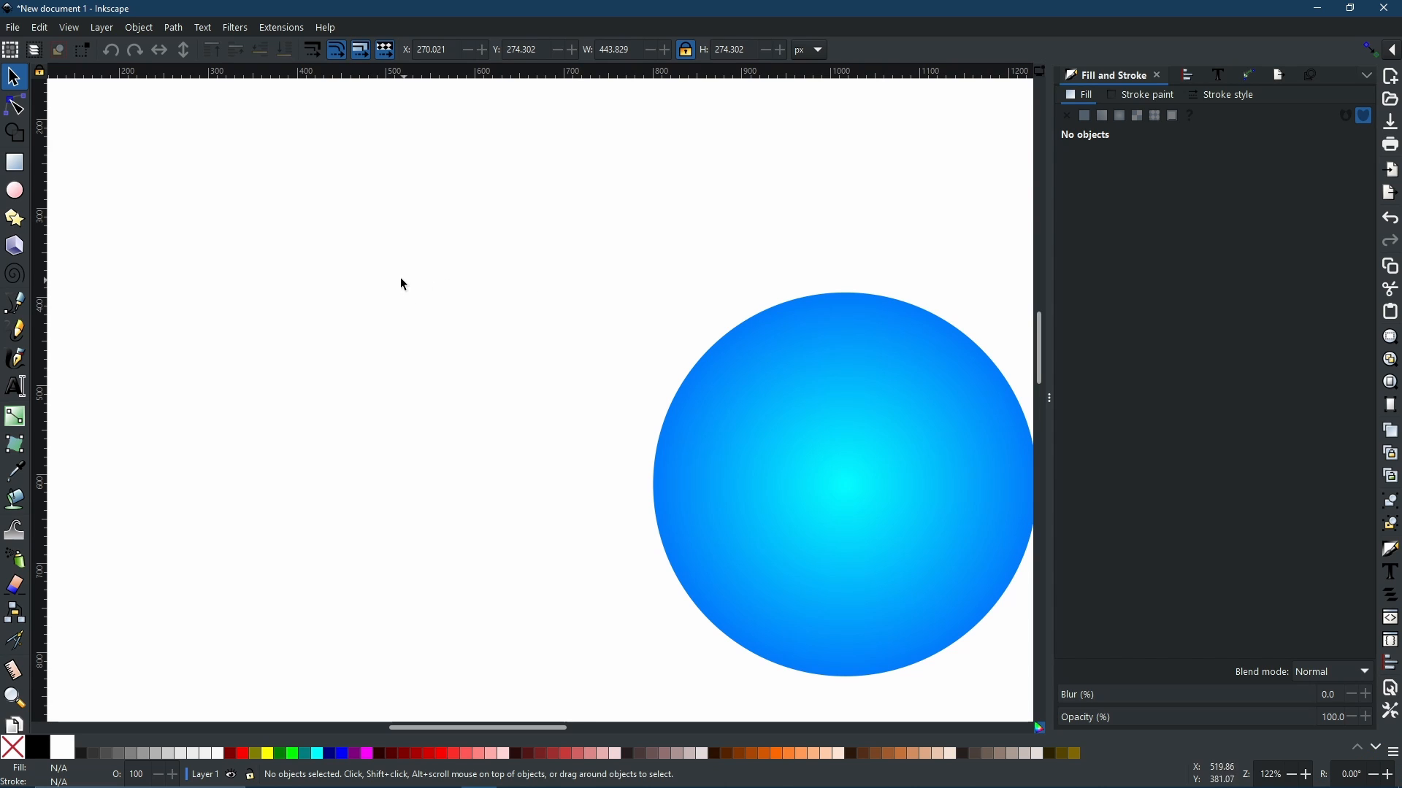
Step: Draw a rectangle about 447 by 248 px beside the gradient circle with the Rectangle tool
click(15, 163)
drag(179, 181, 576, 402)
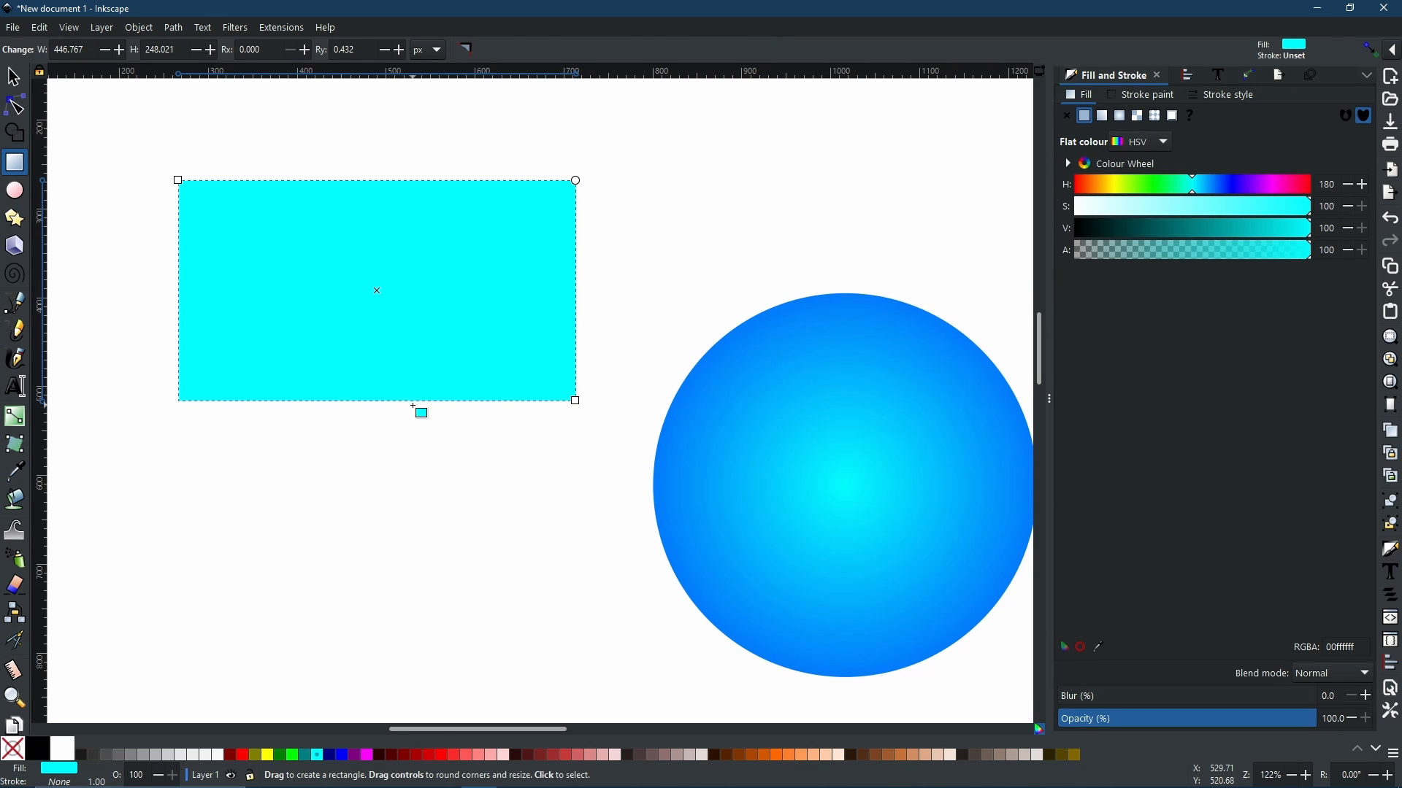
Step: Convert the rectangle to a path and pull its right-side nodes inward to taper it, undoing the last node drag
key(ctrl+shift+c)
key(n)
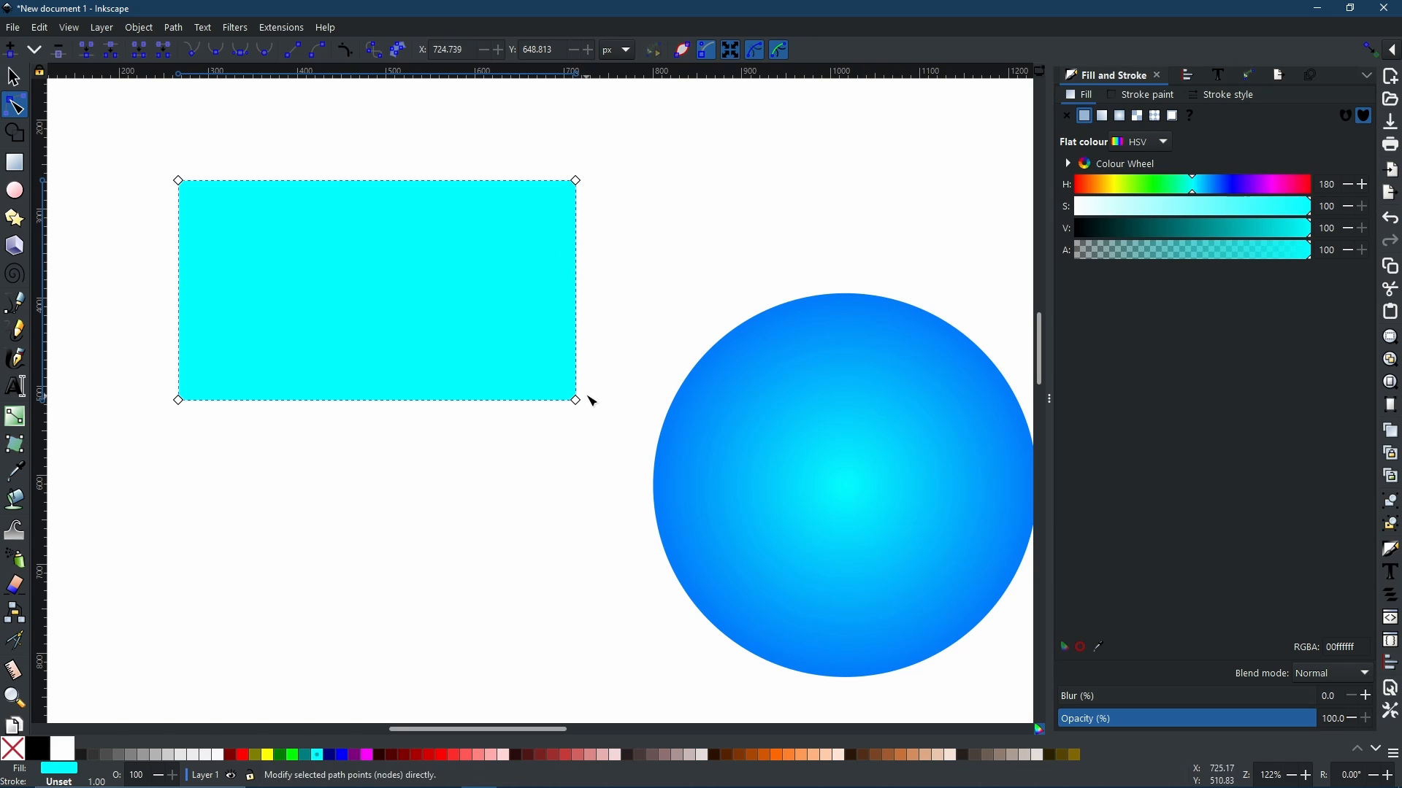
drag(587, 405, 586, 363)
drag(579, 185, 580, 206)
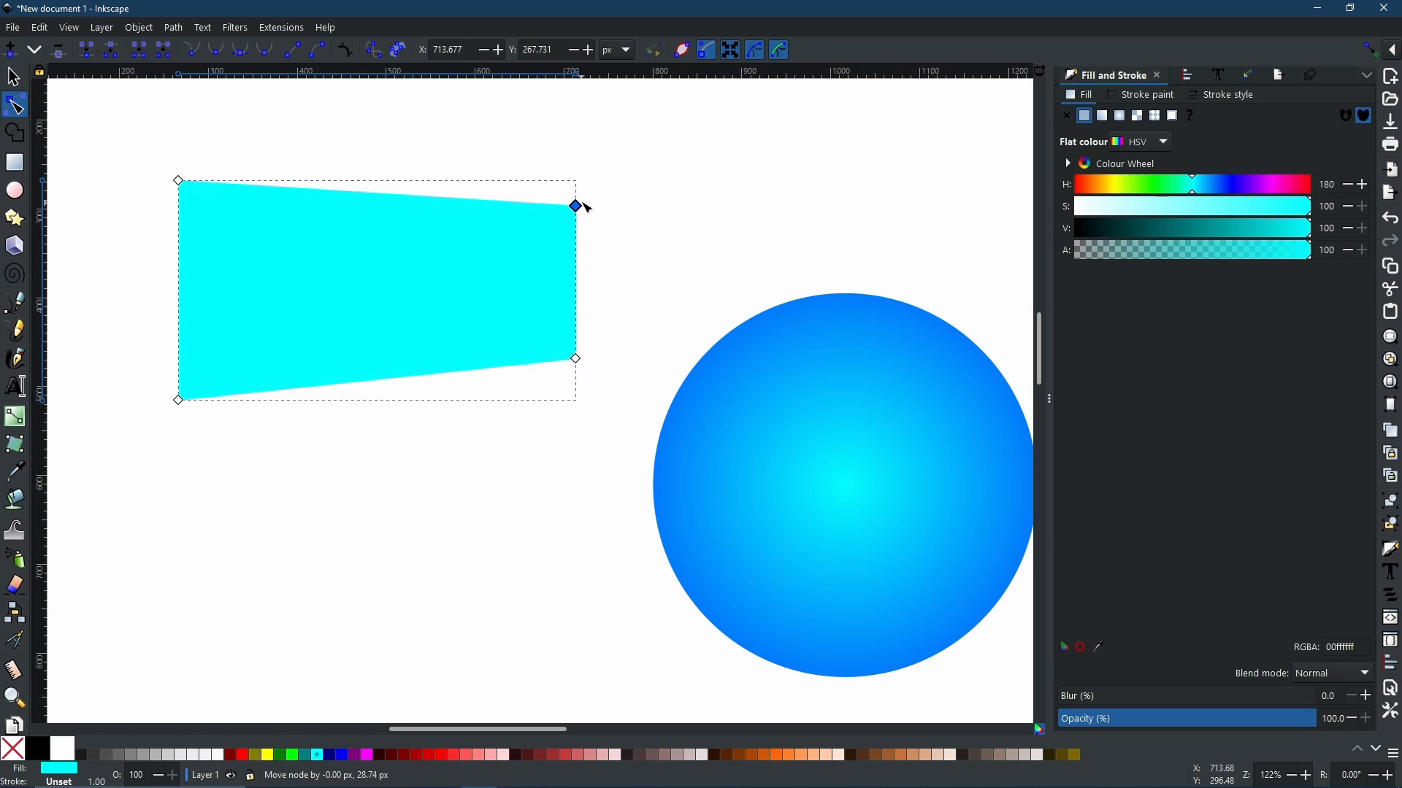
drag(178, 181, 178, 130)
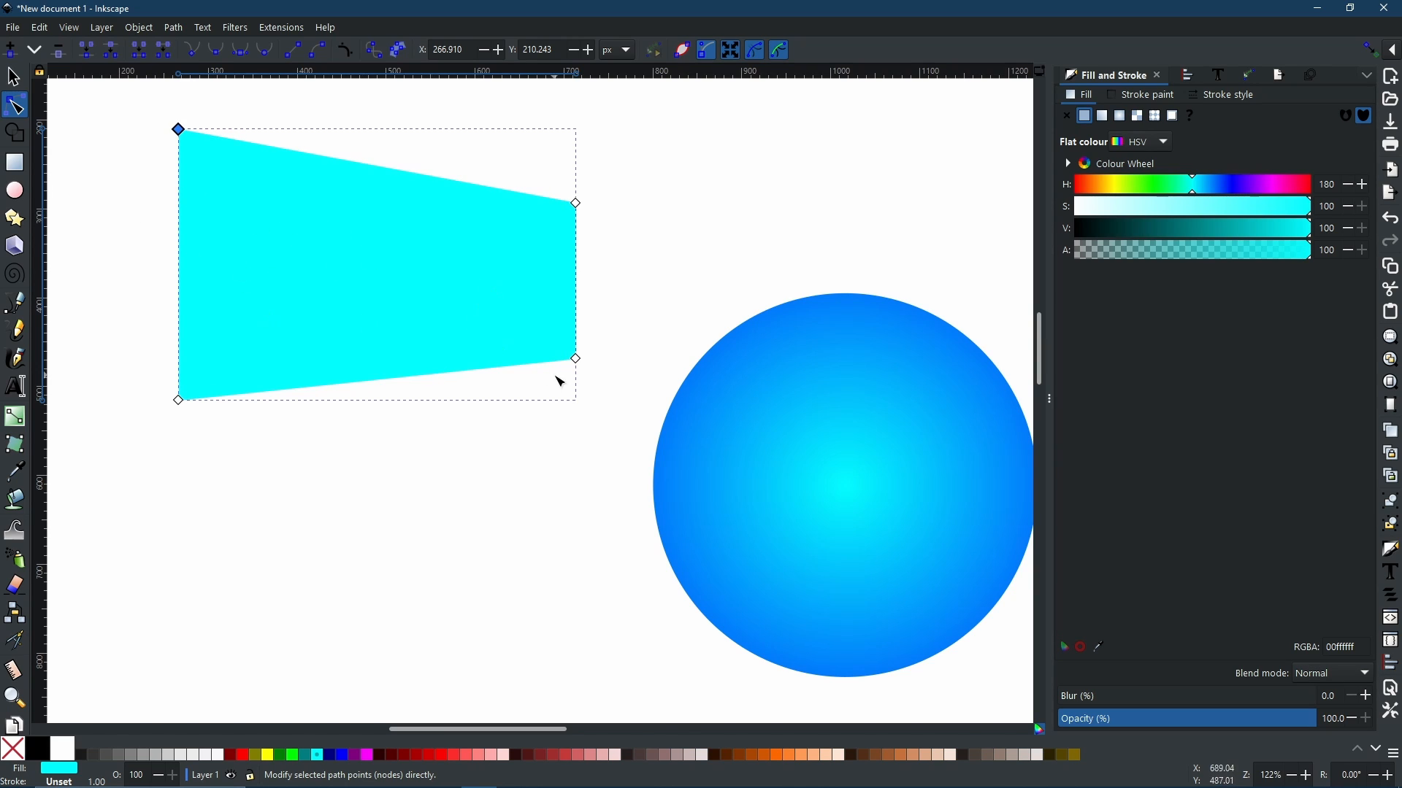
key(ctrl+z)
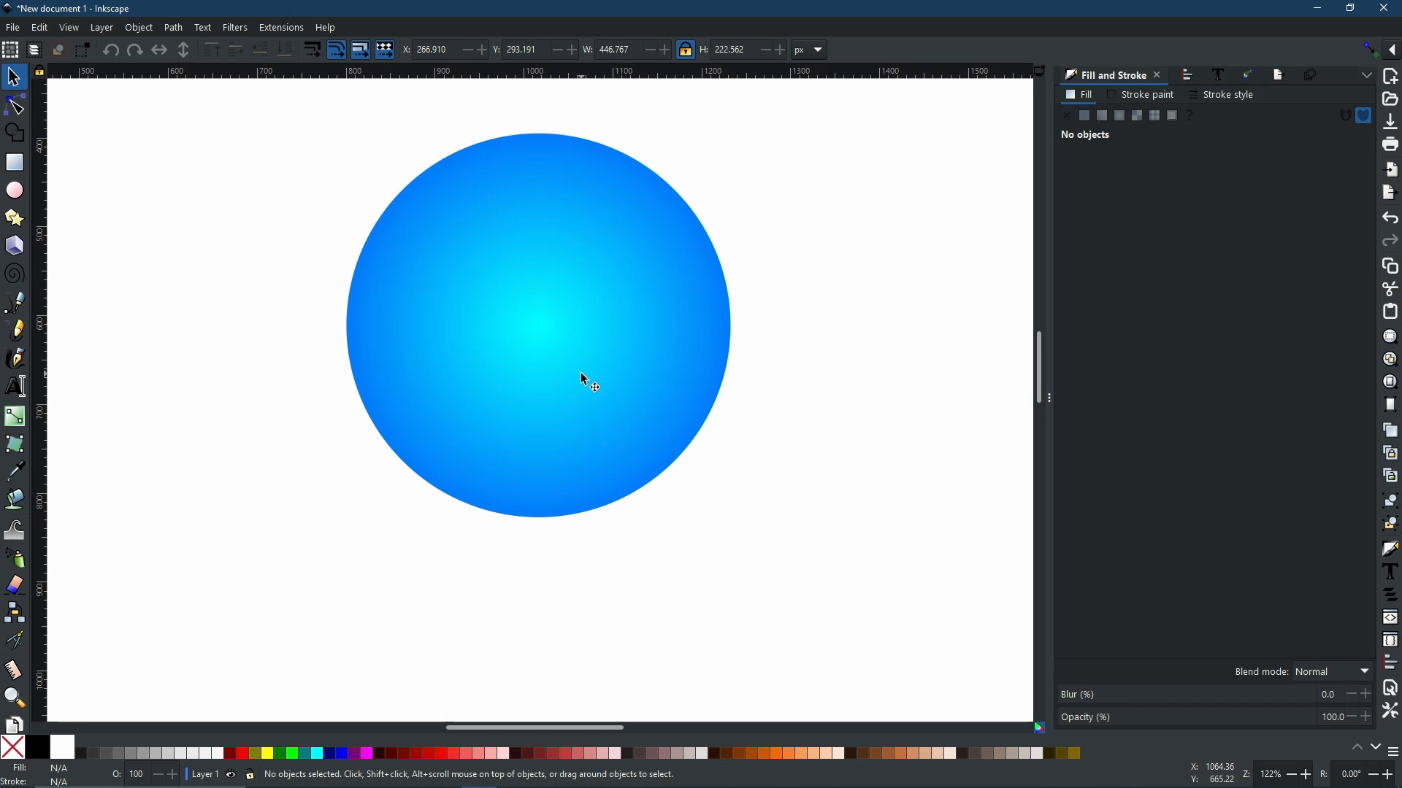
Step: Duplicate the gradient circle and fill the copy with solid black
click(572, 316)
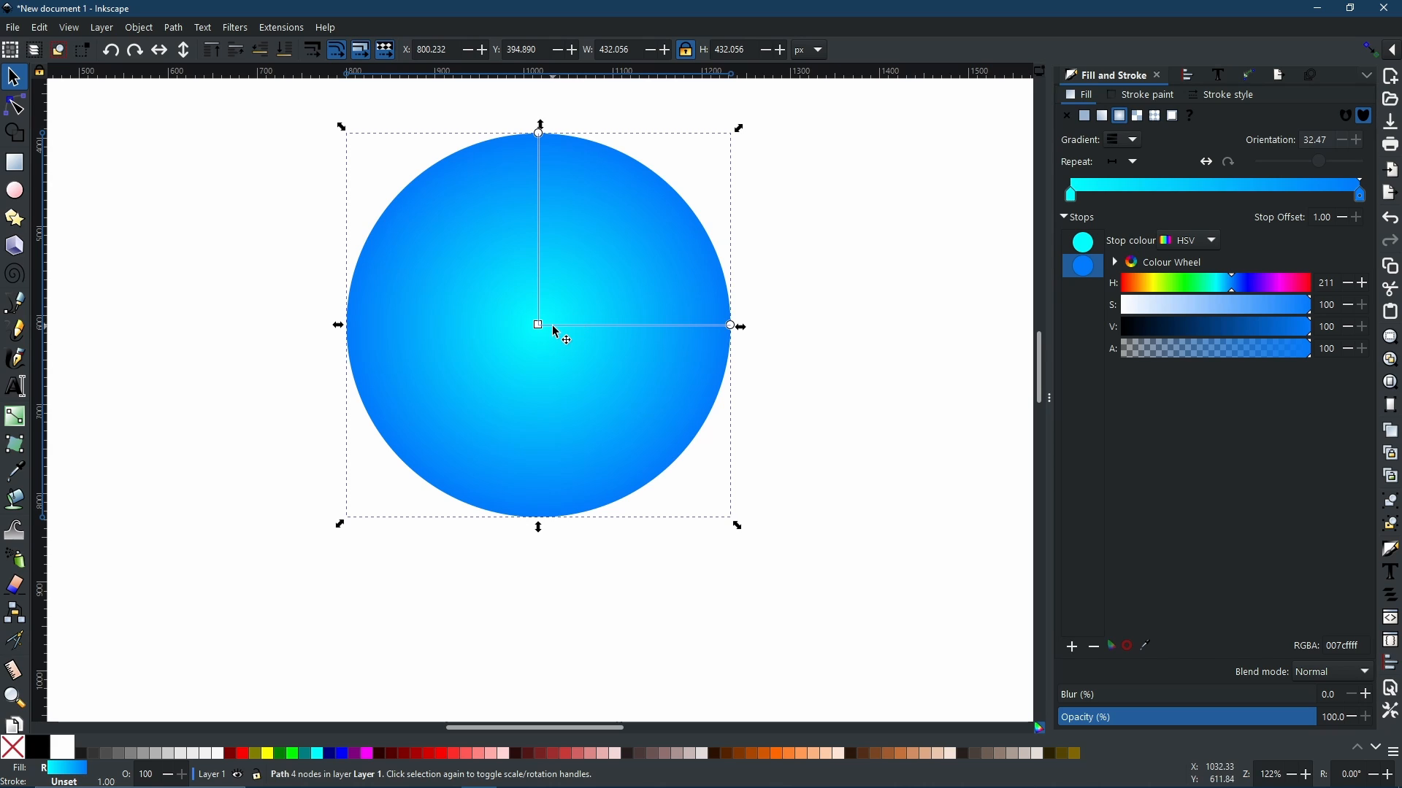
right_click(593, 266)
click(581, 353)
click(37, 747)
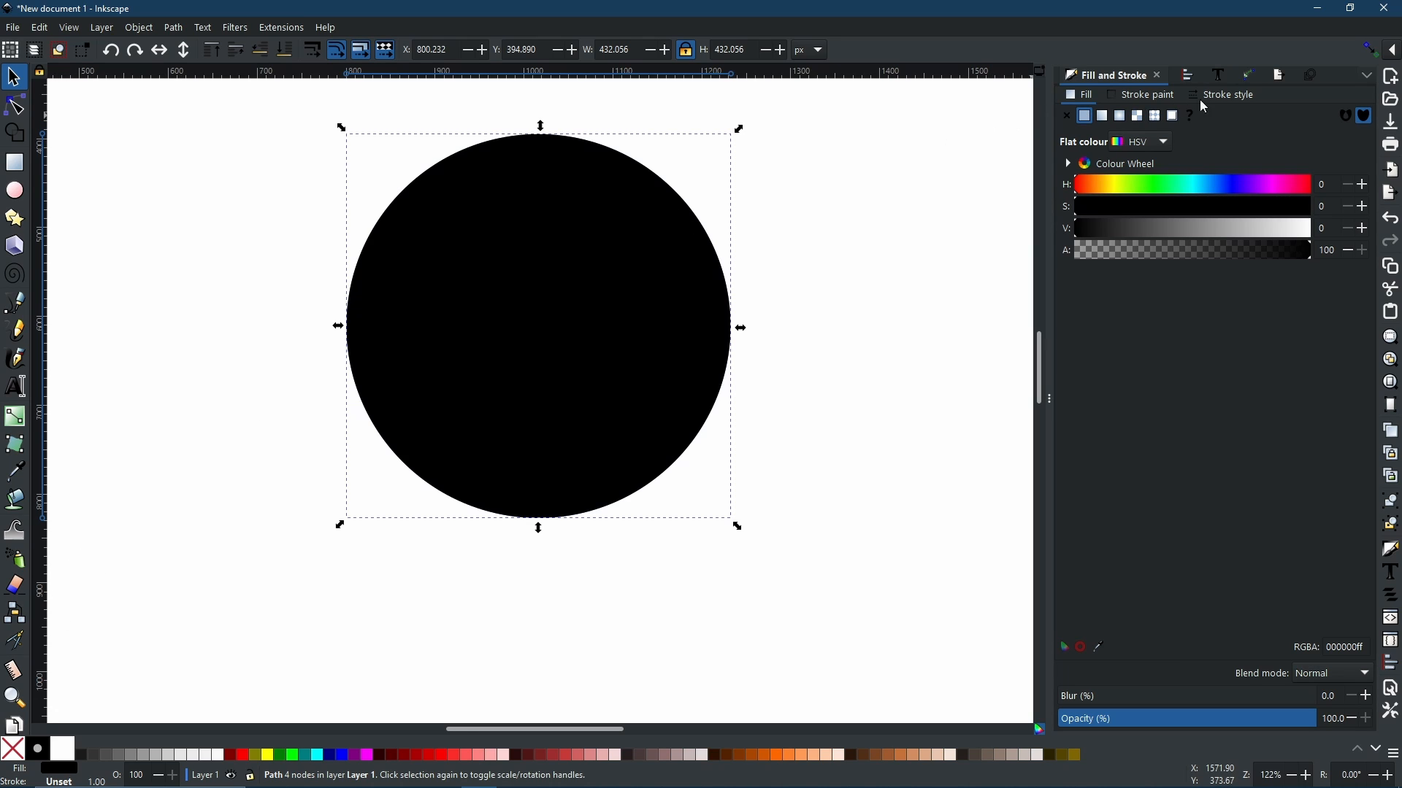
Step: Apply the Perspective/Envelope path effect to the black circle copy
click(1256, 73)
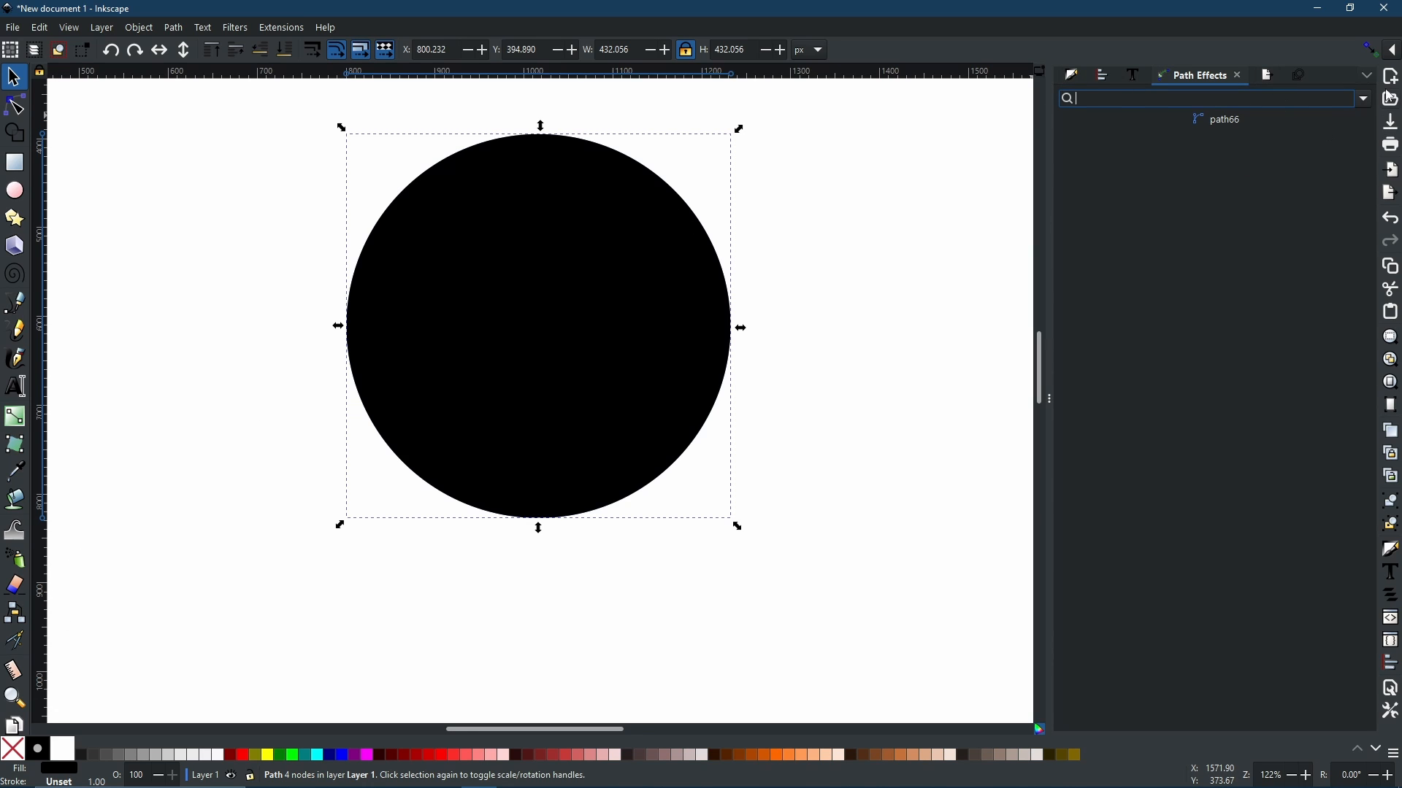
click(1366, 100)
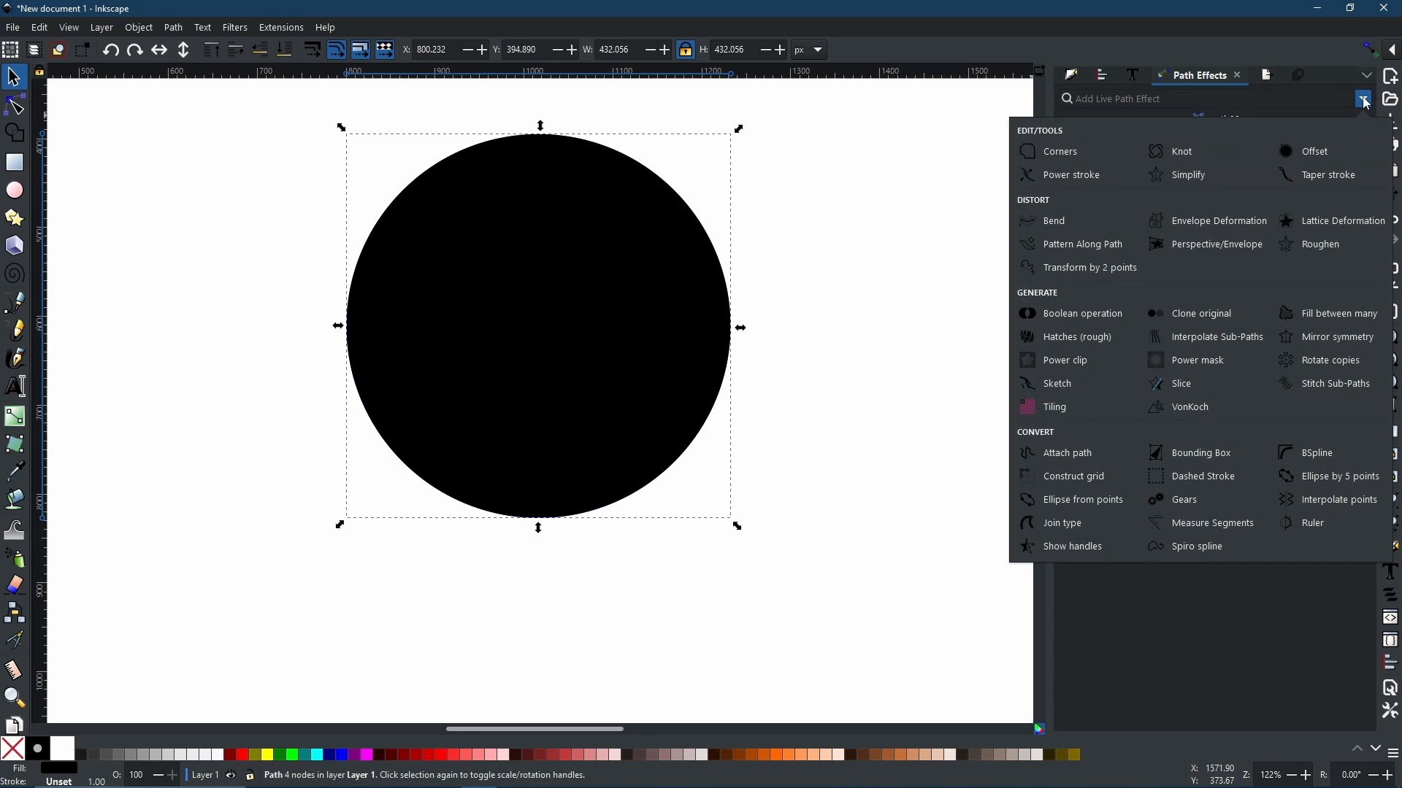
click(1228, 248)
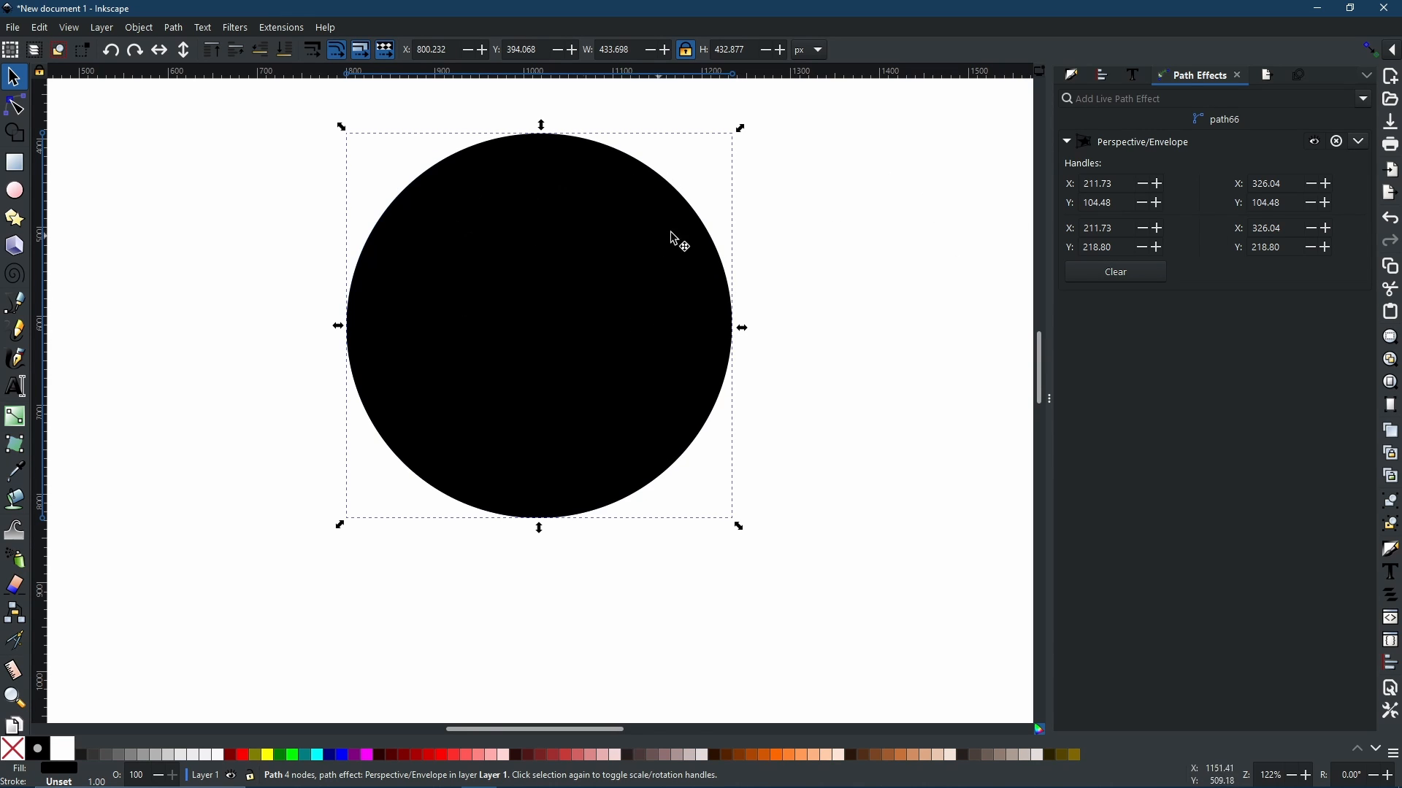
Step: Move the black circle straight down so it sits directly beneath the gradient circle
drag(541, 156, 542, 542)
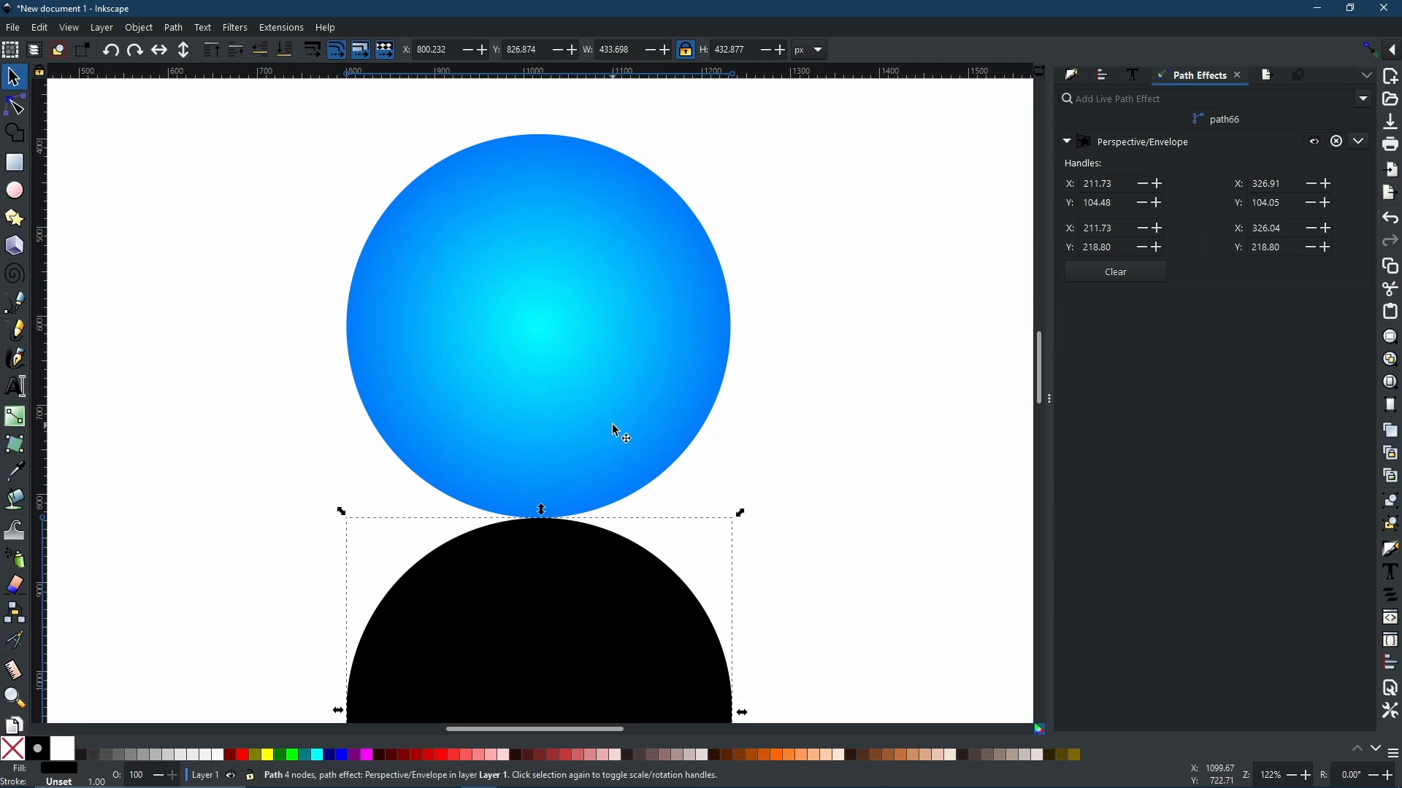
scroll(572, 447, down, 4)
scroll(579, 379, down, 2)
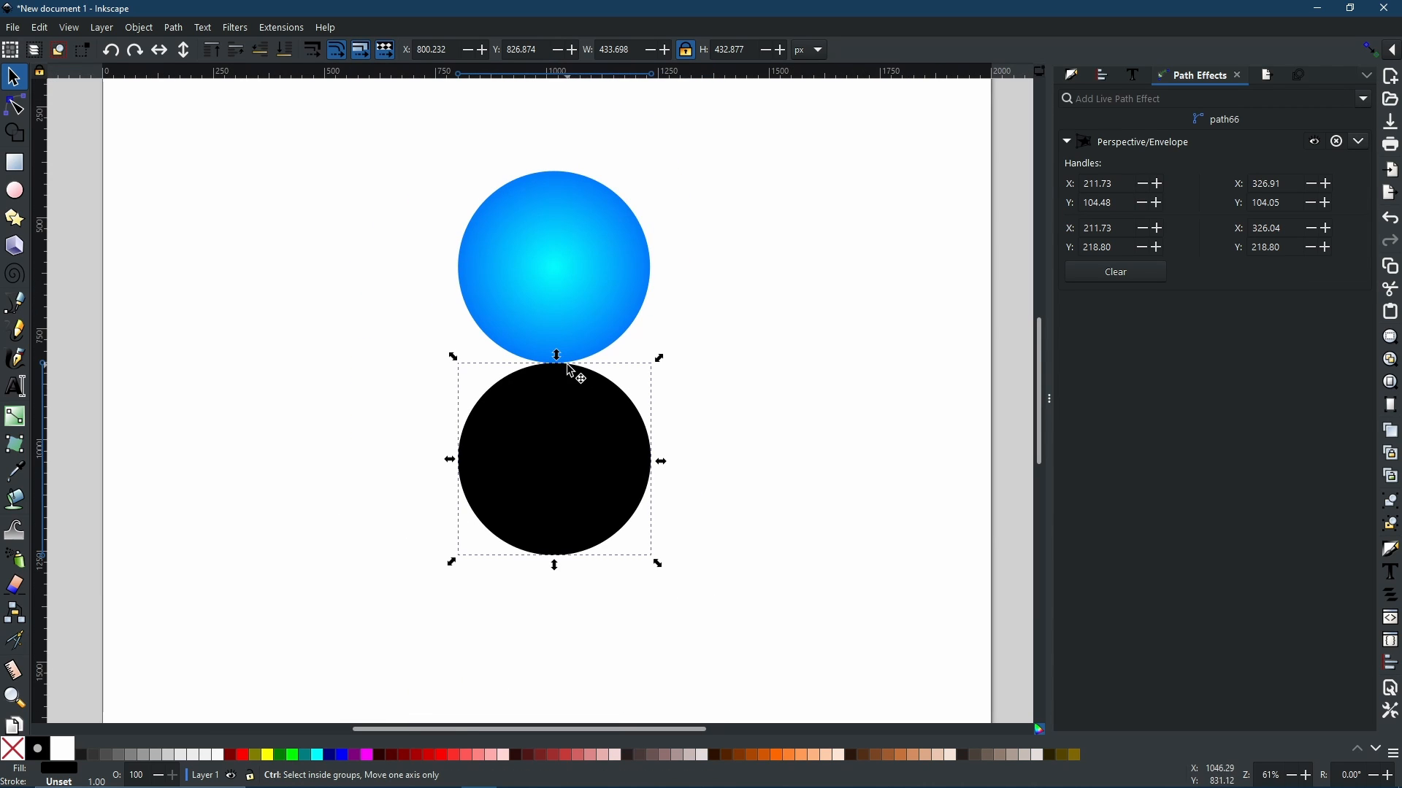
scroll(568, 372, up, 1)
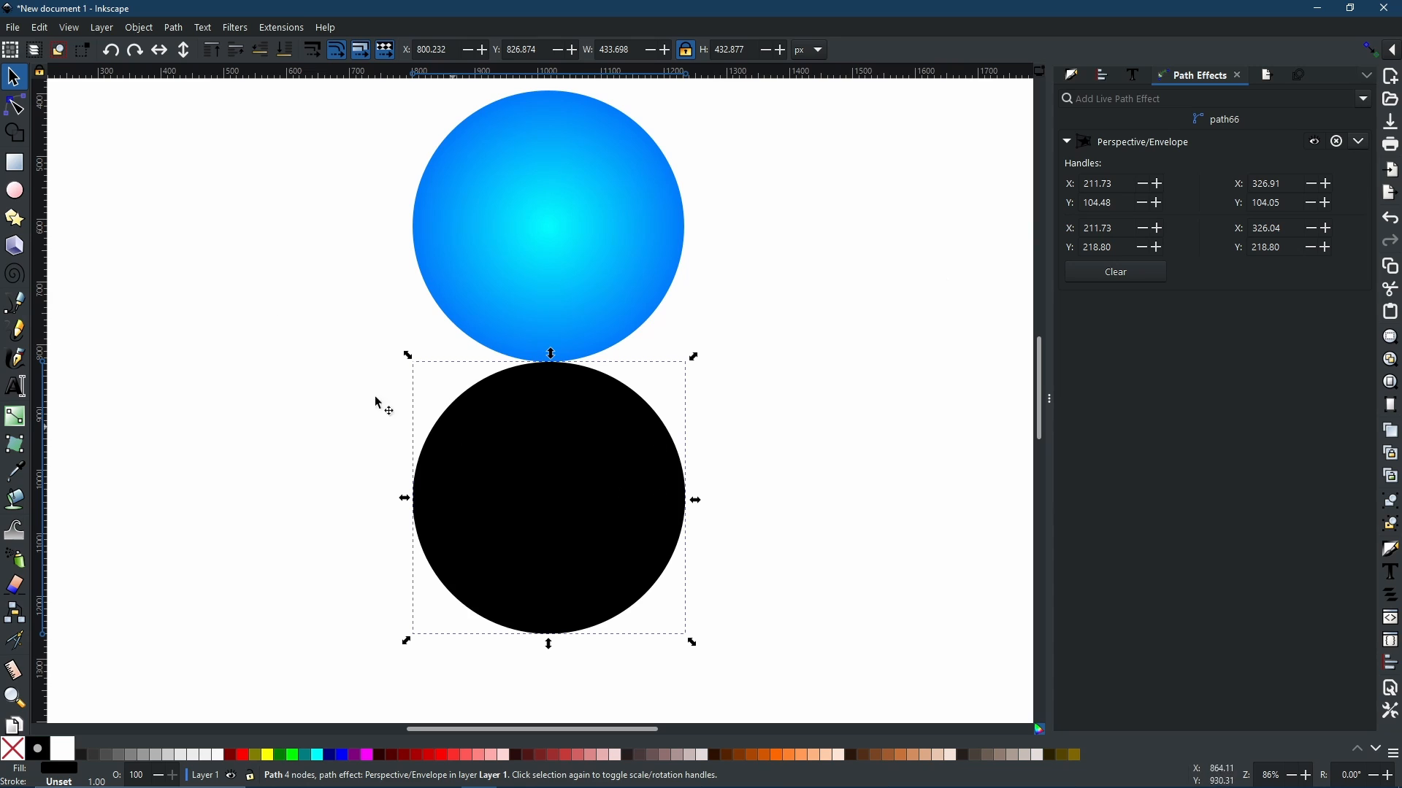
Step: Drag the envelope's lower corner handles up and outward to flatten the black circle into a shadow under the sphere
click(15, 107)
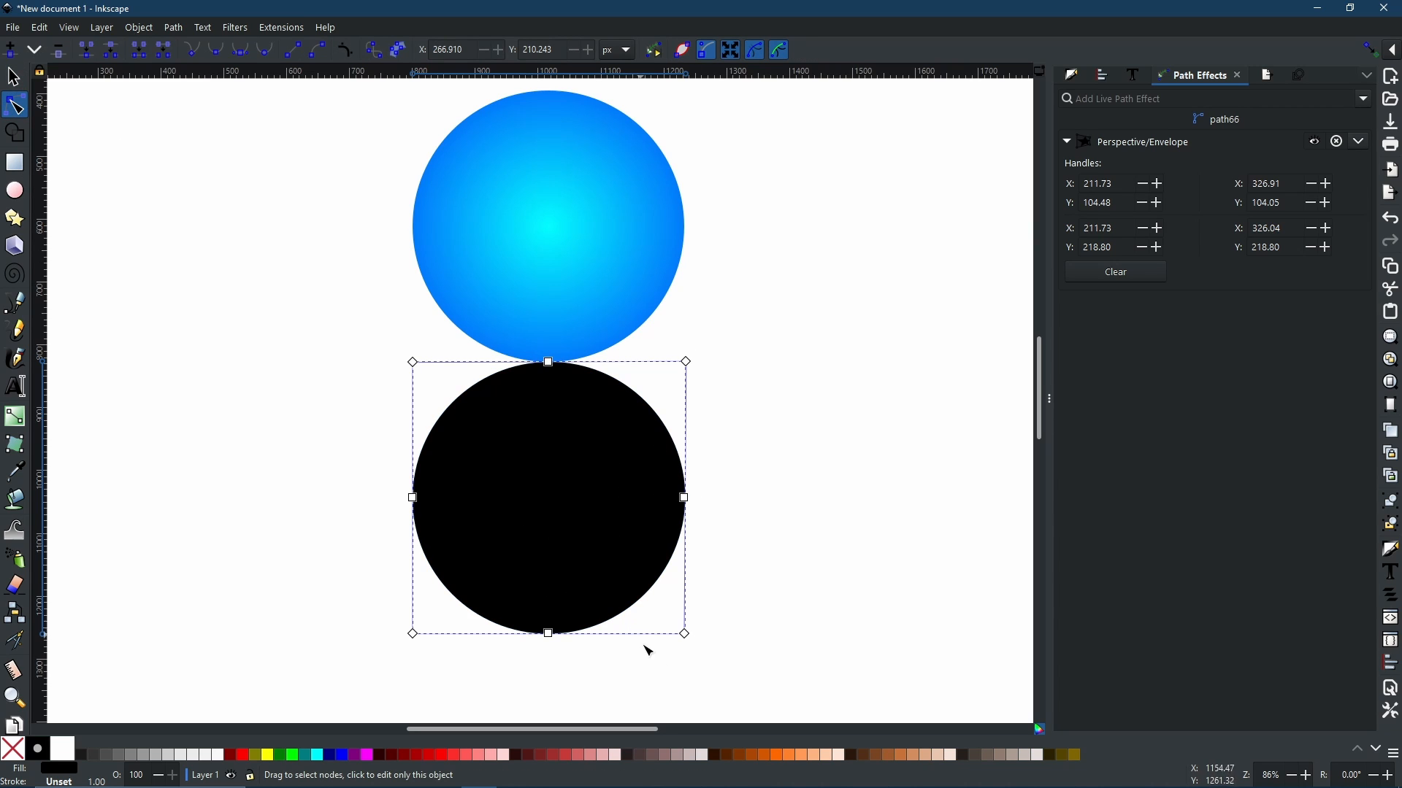
drag(690, 639, 778, 411)
drag(413, 634, 339, 415)
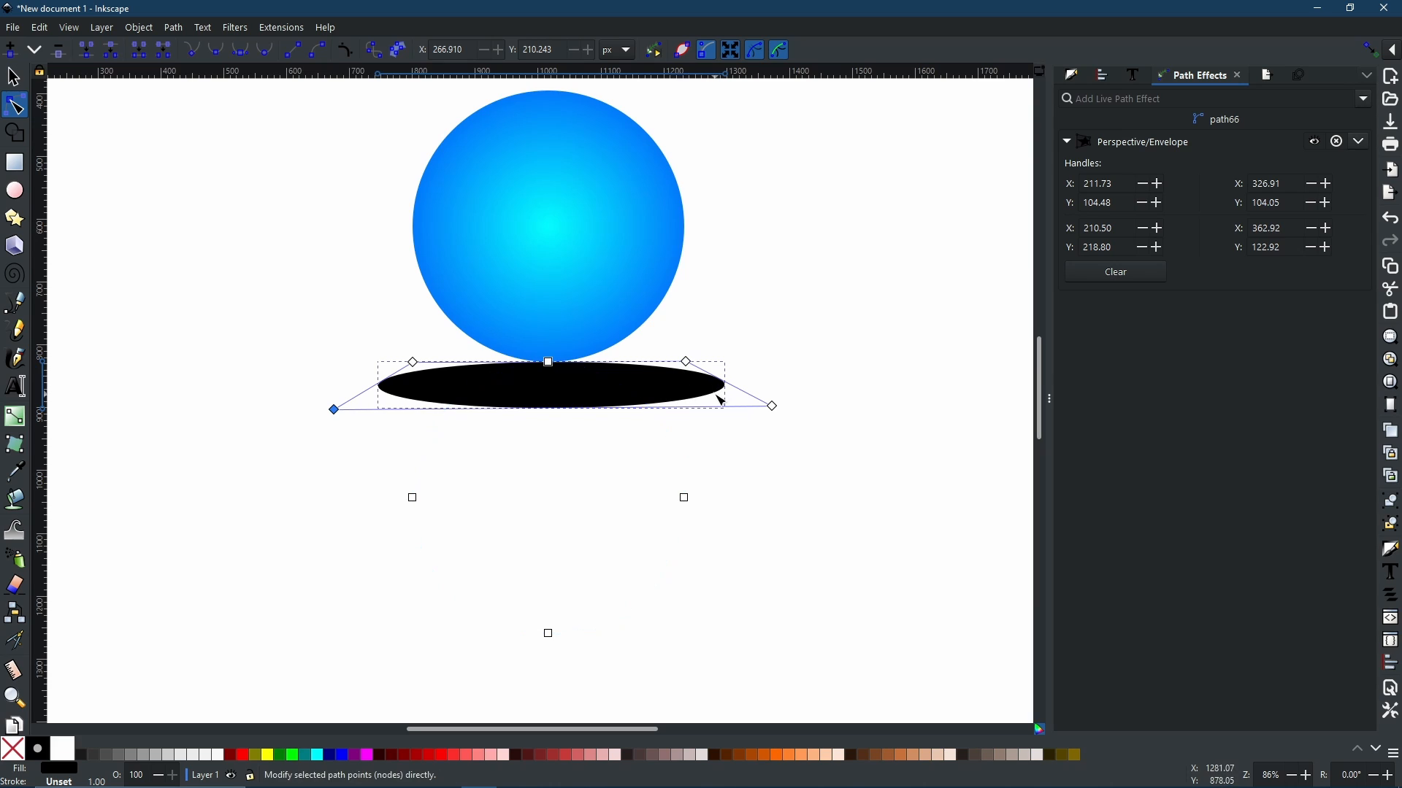
click(773, 406)
drag(772, 406, 778, 407)
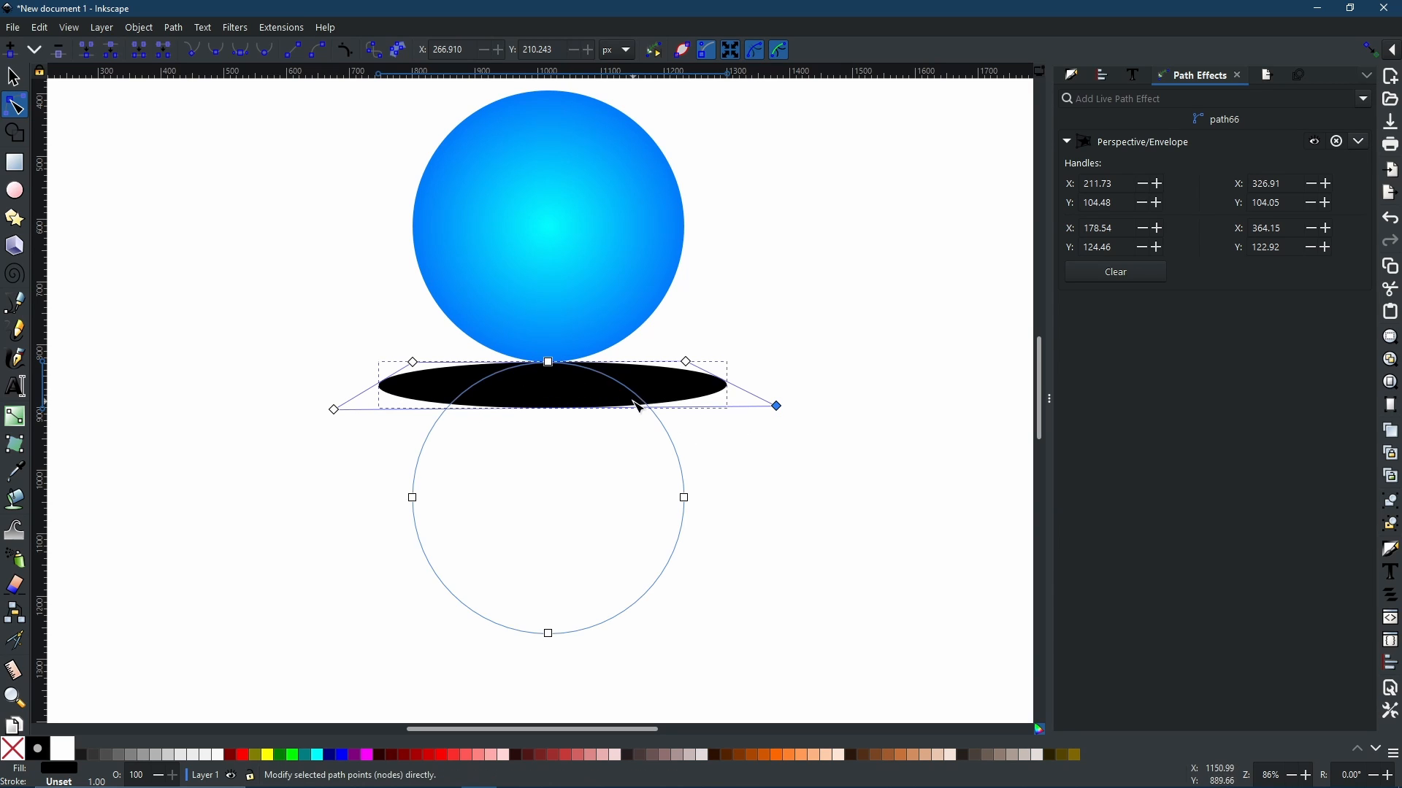
click(174, 27)
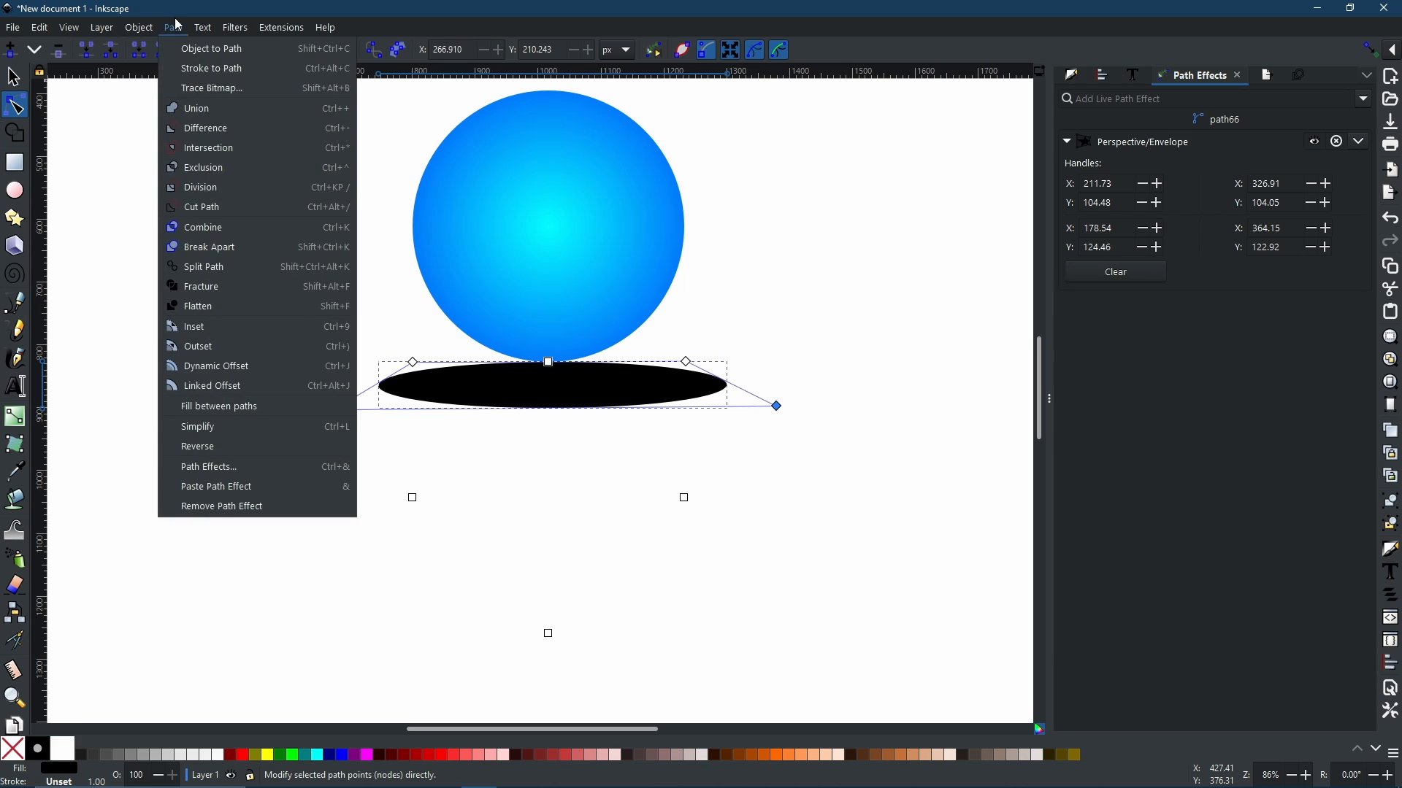
Step: Convert the shadow into a plain path and fill it with a vertical black-to-transparent linear gradient
click(202, 57)
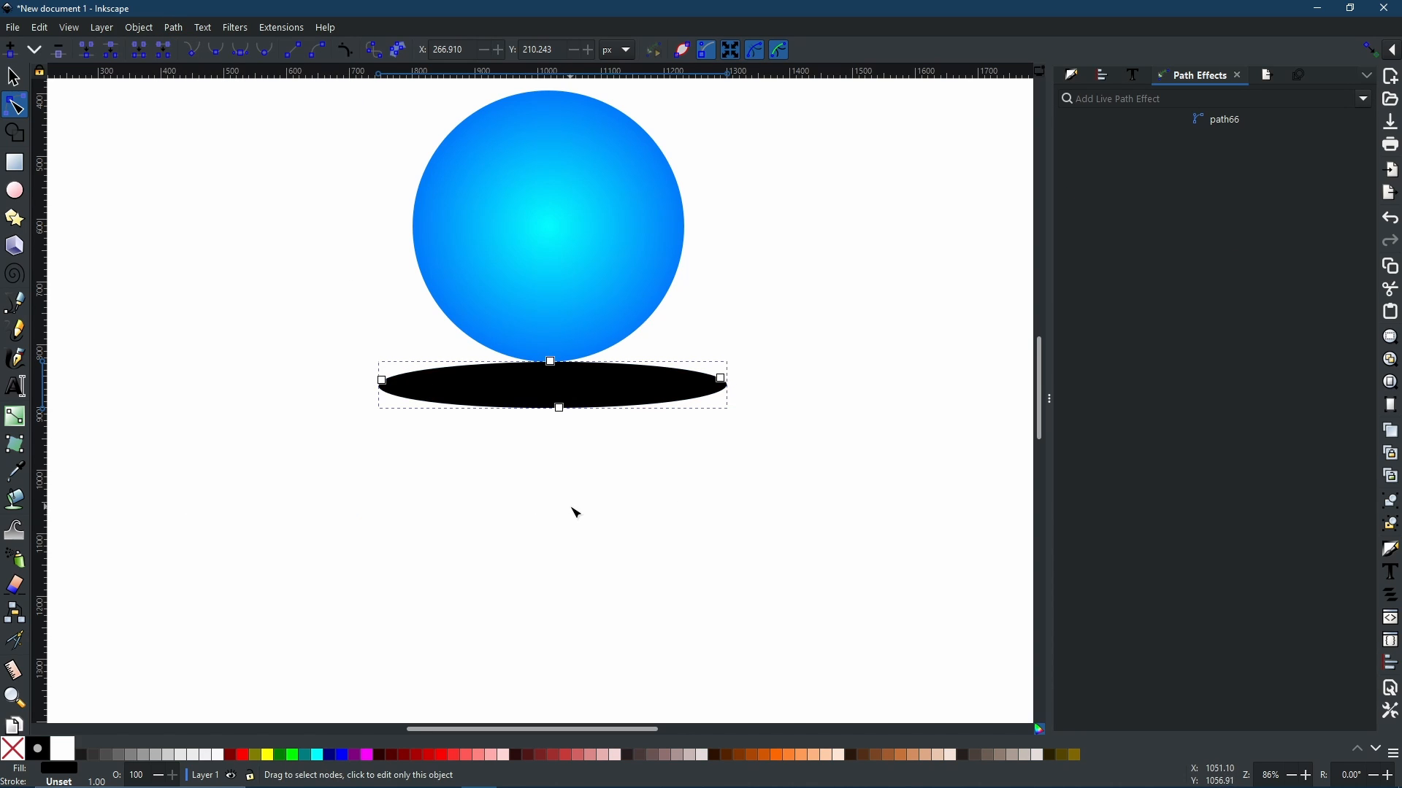
click(1073, 76)
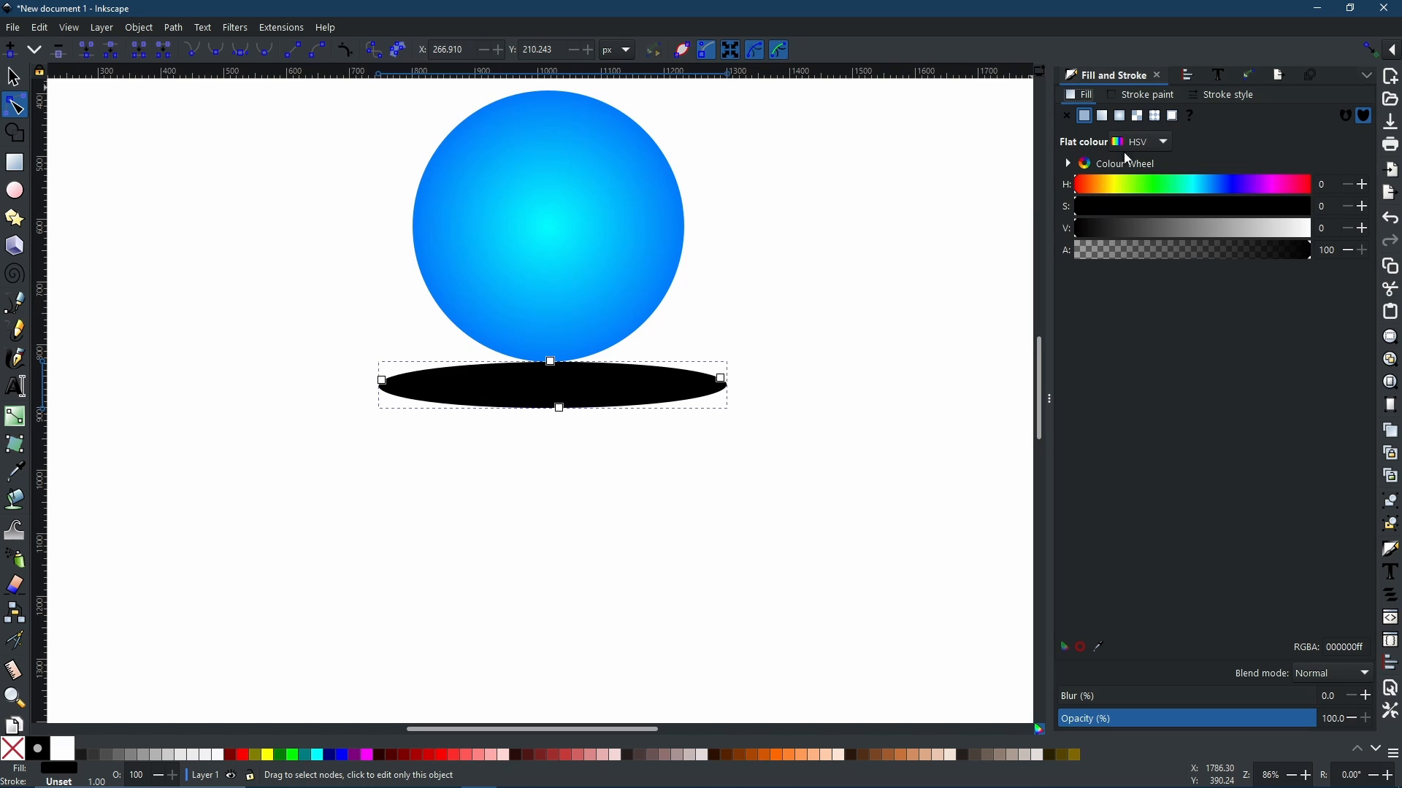
click(1103, 116)
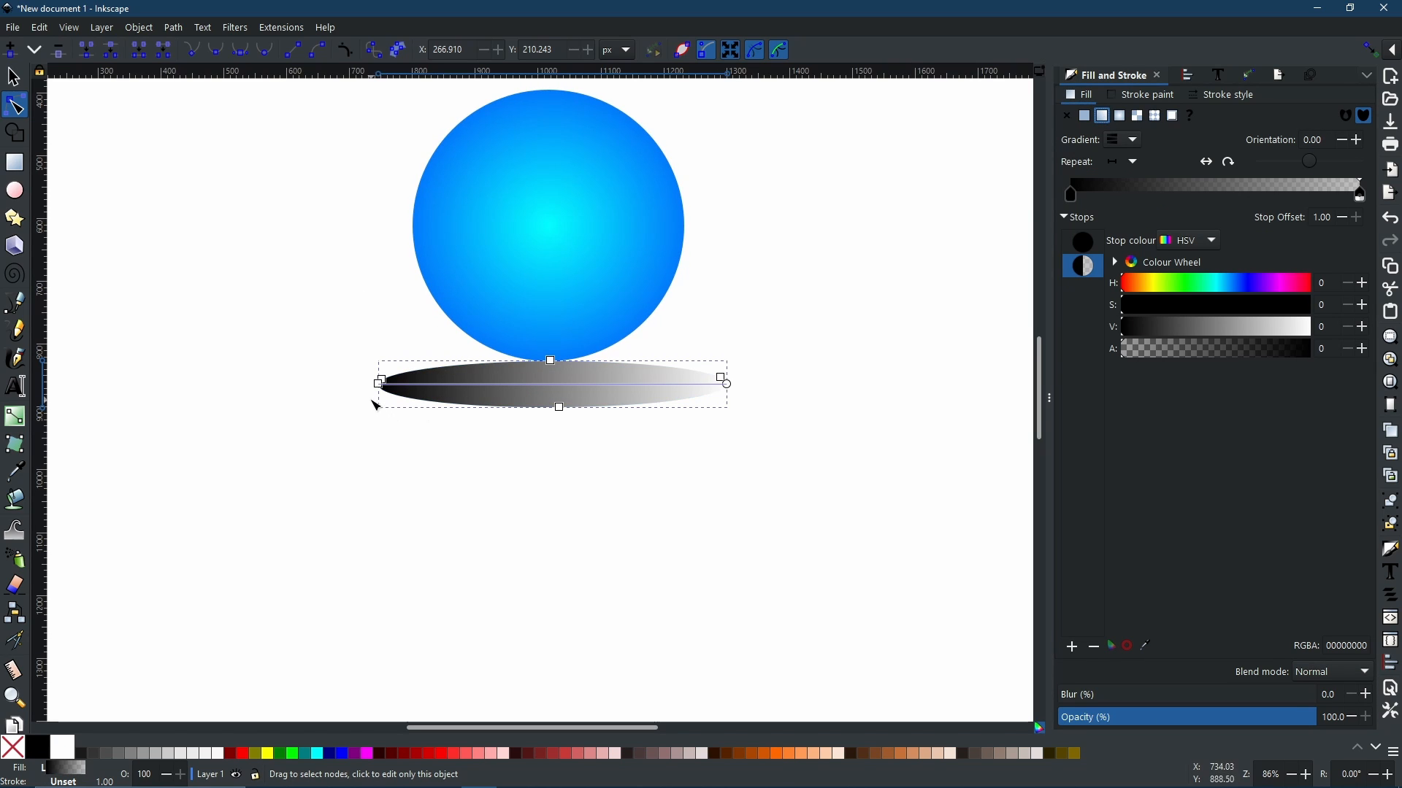
drag(379, 383, 552, 364)
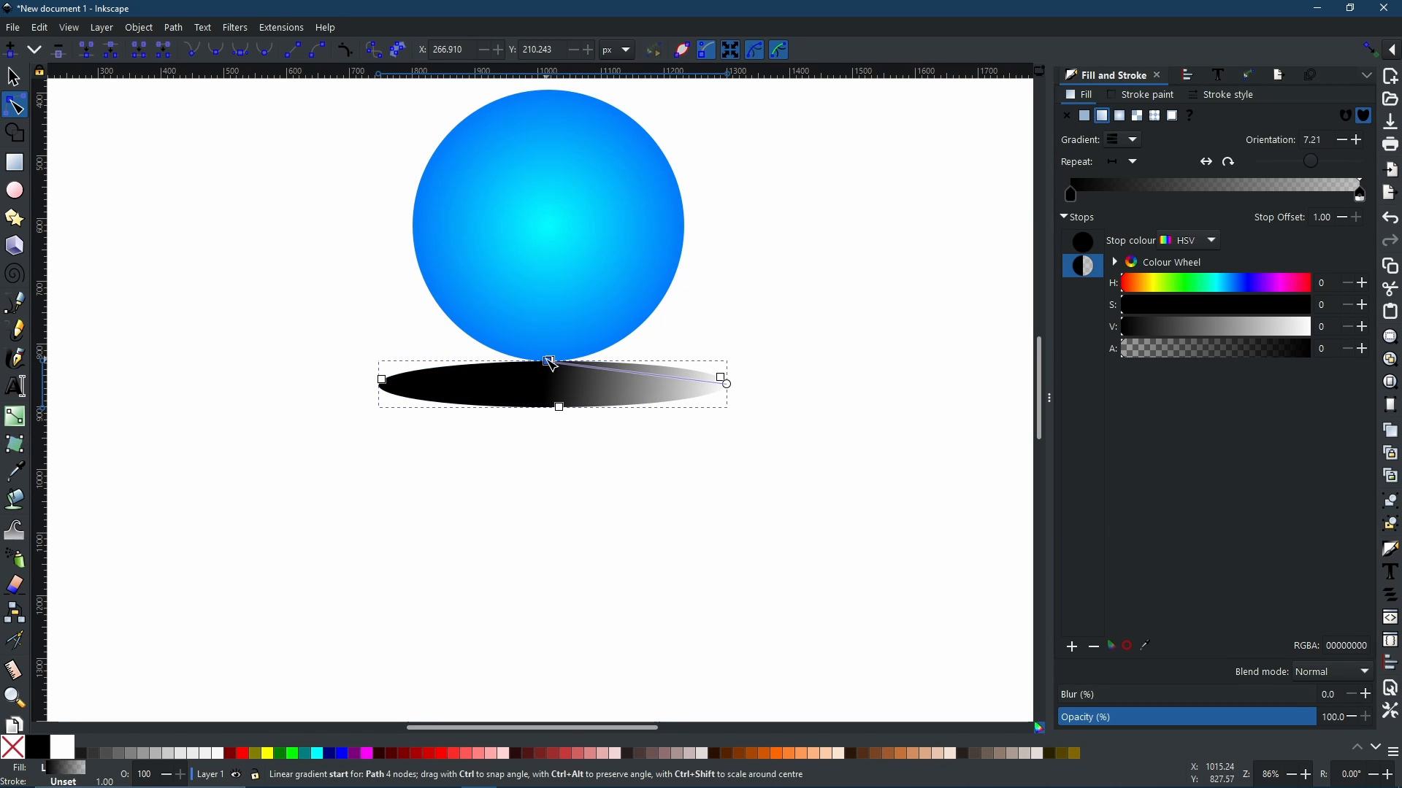
click(727, 383)
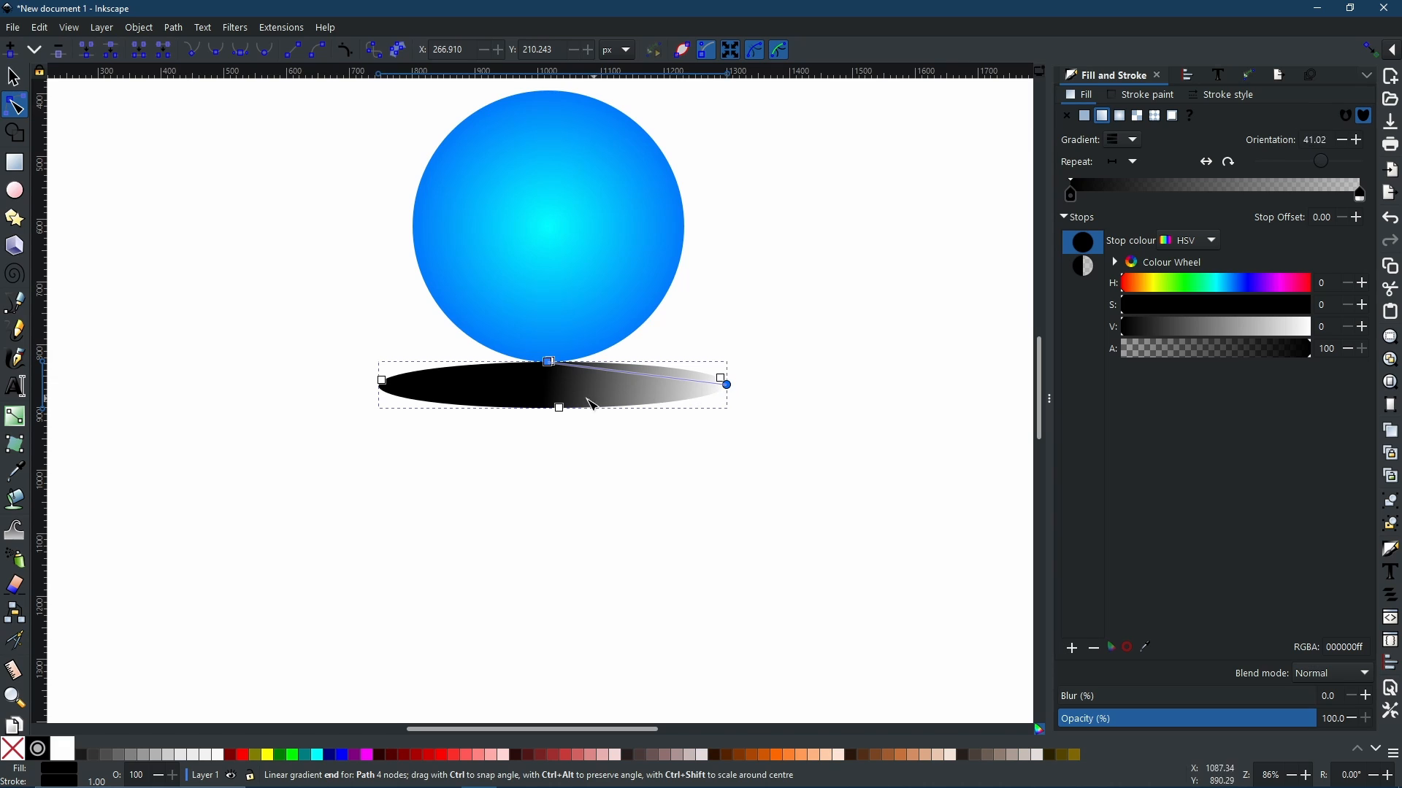
drag(593, 405, 549, 409)
Step: Blur the shadow to soften its edges
click(1083, 266)
click(1068, 697)
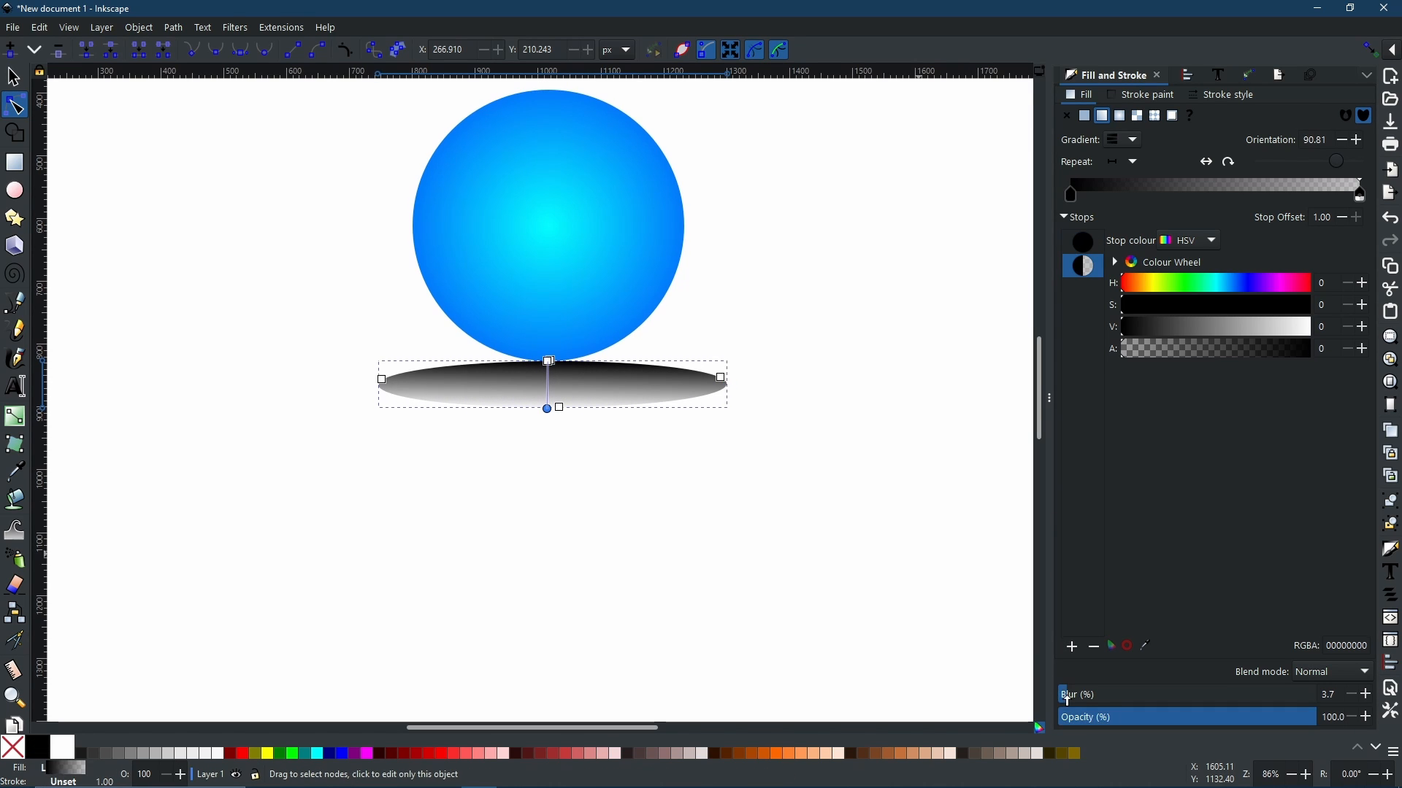
drag(1068, 700, 1094, 715)
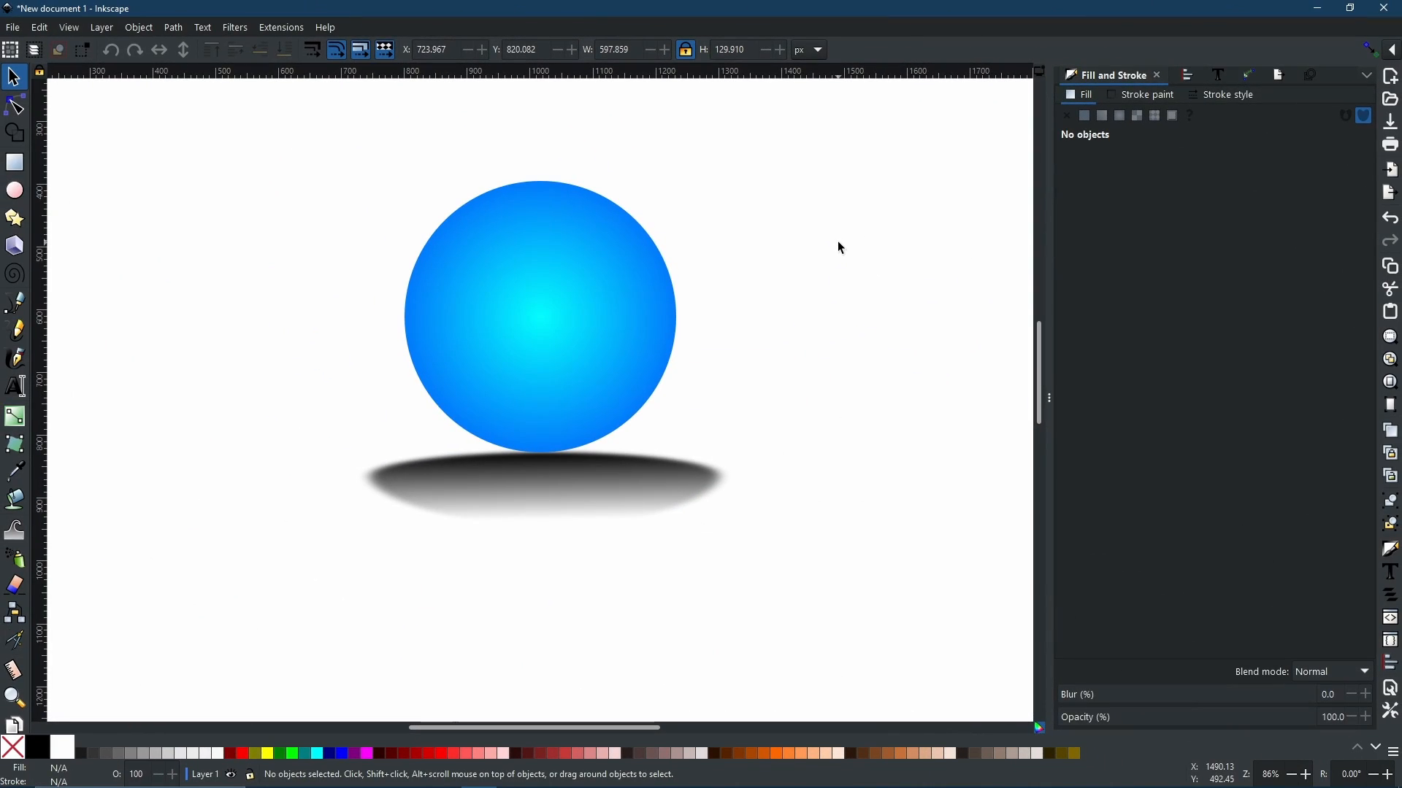
Step: Apply the Roughen path effect to the blue sphere
click(481, 314)
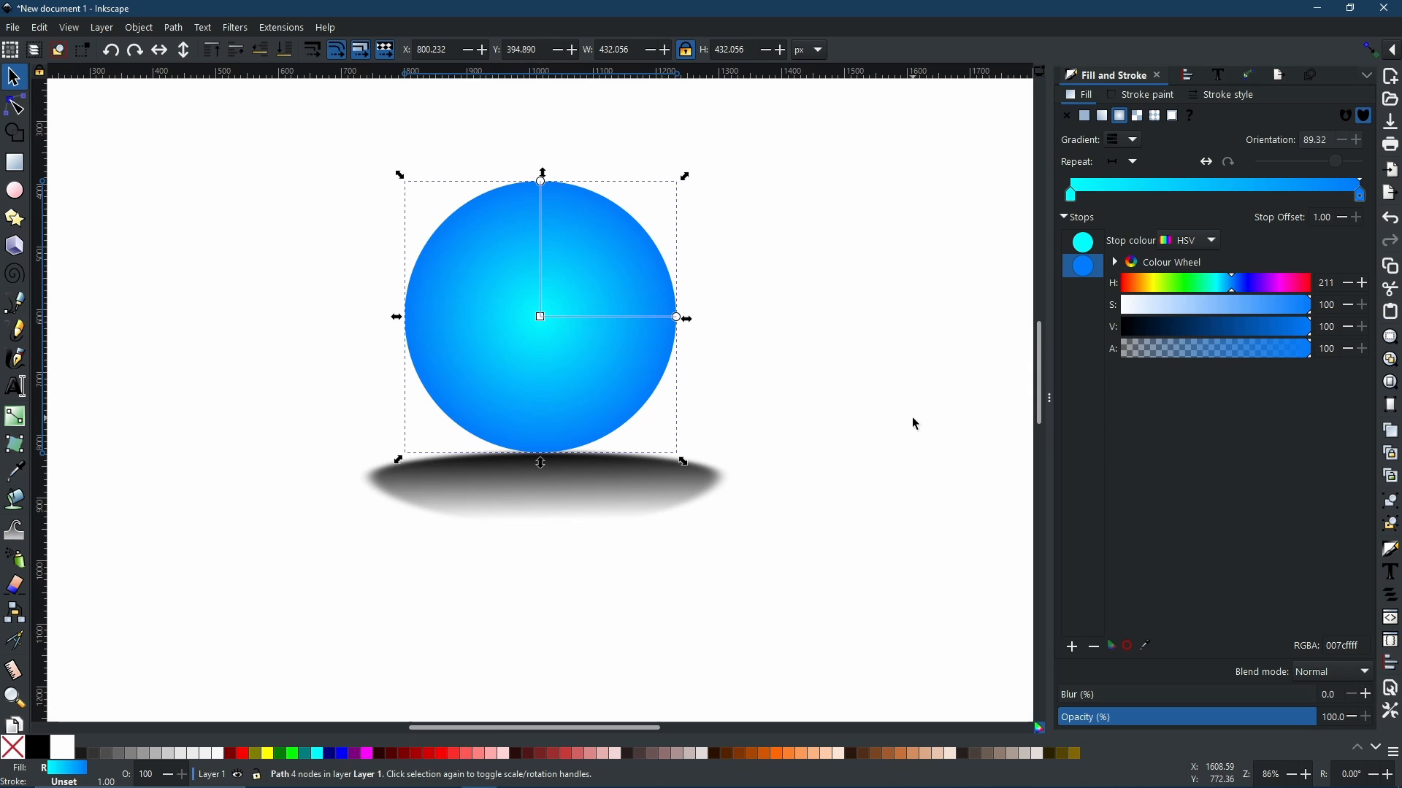
click(761, 284)
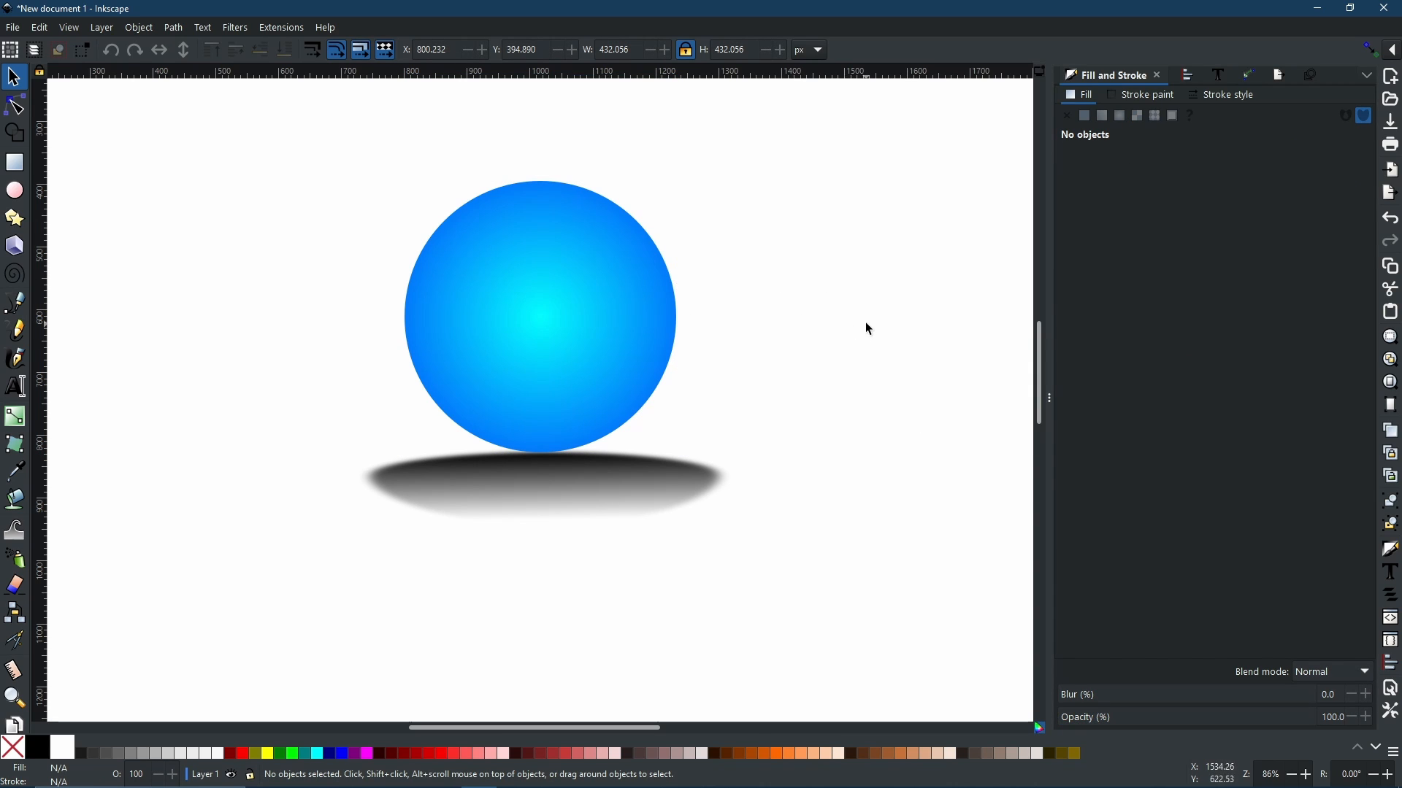
click(640, 294)
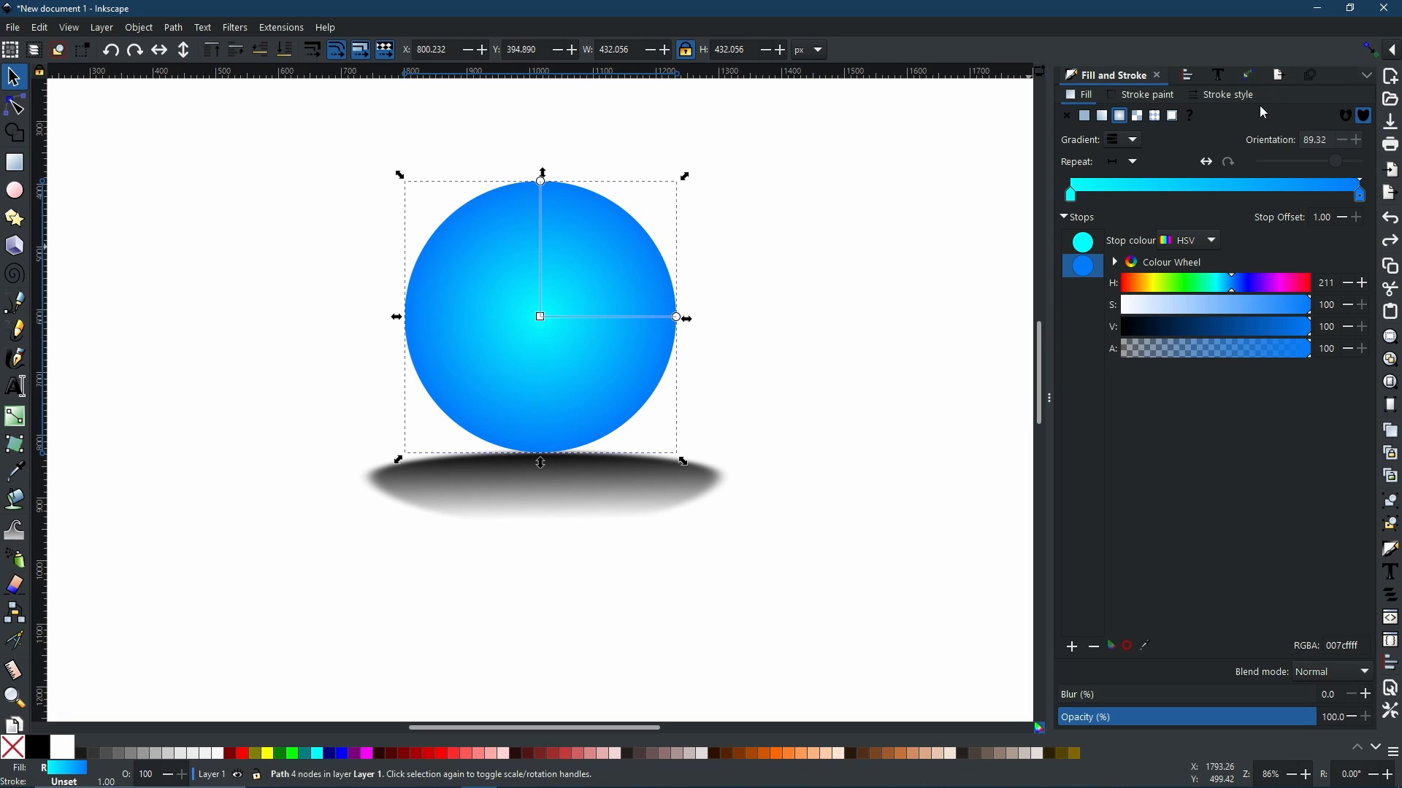
click(1250, 76)
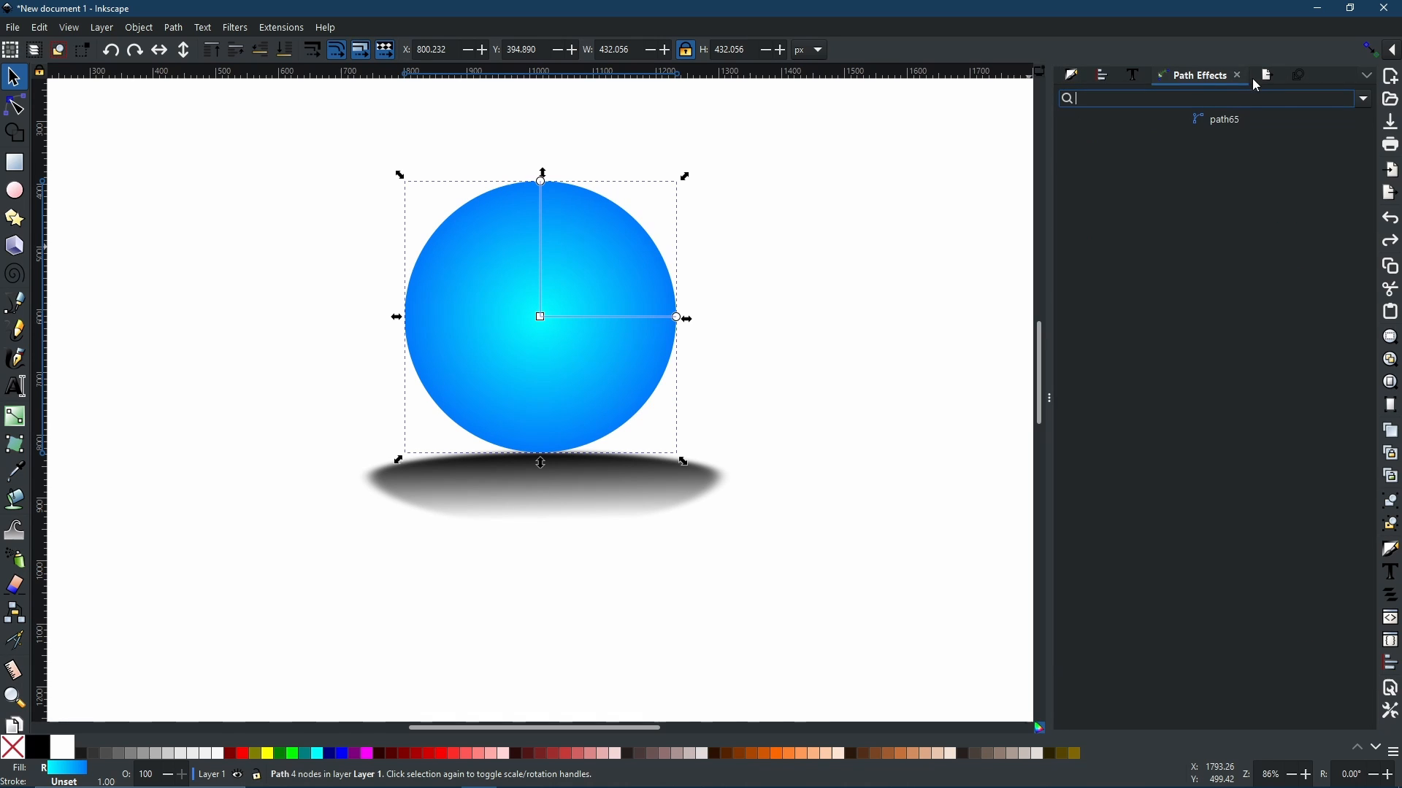
click(1364, 98)
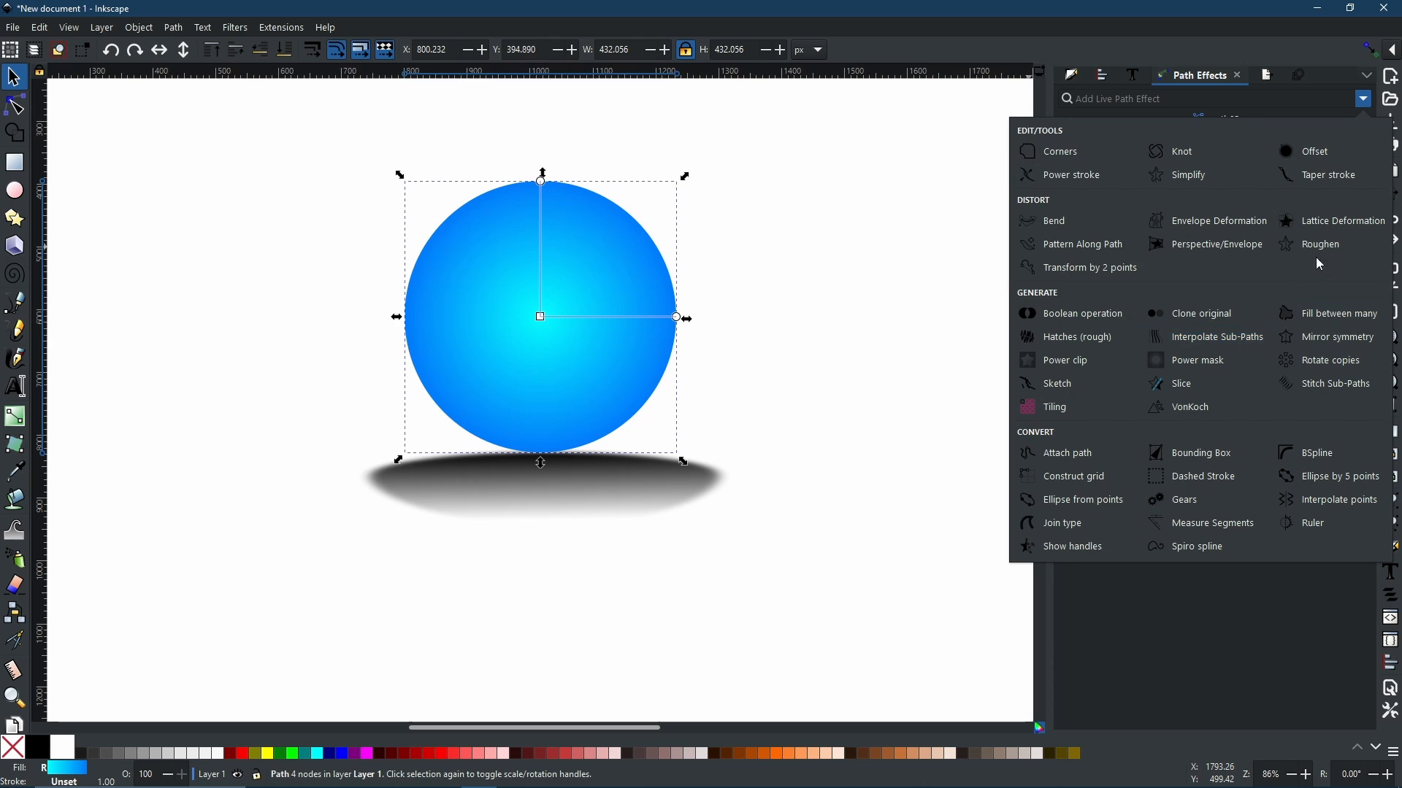
click(1336, 257)
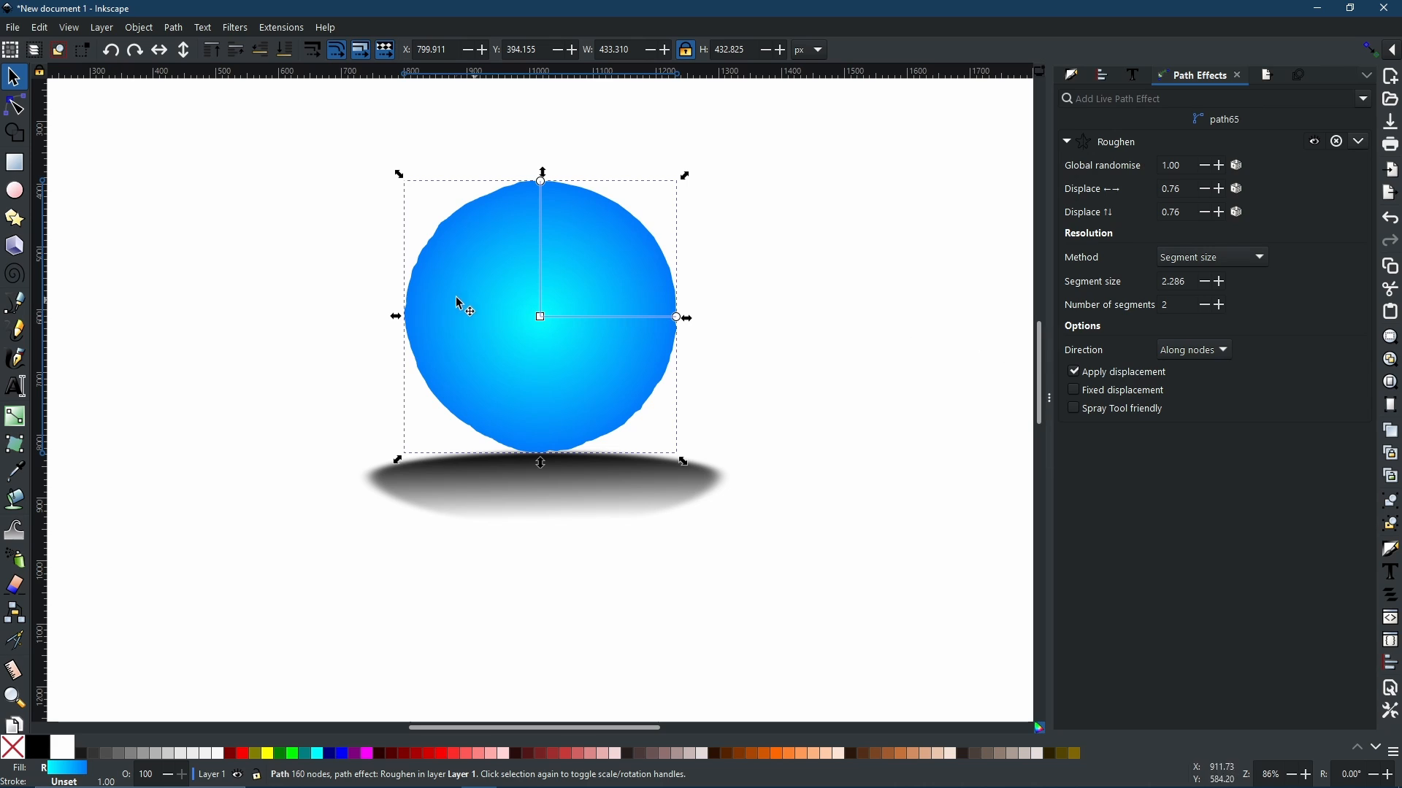
scroll(547, 253, up, 1)
scroll(547, 253, up, 1)
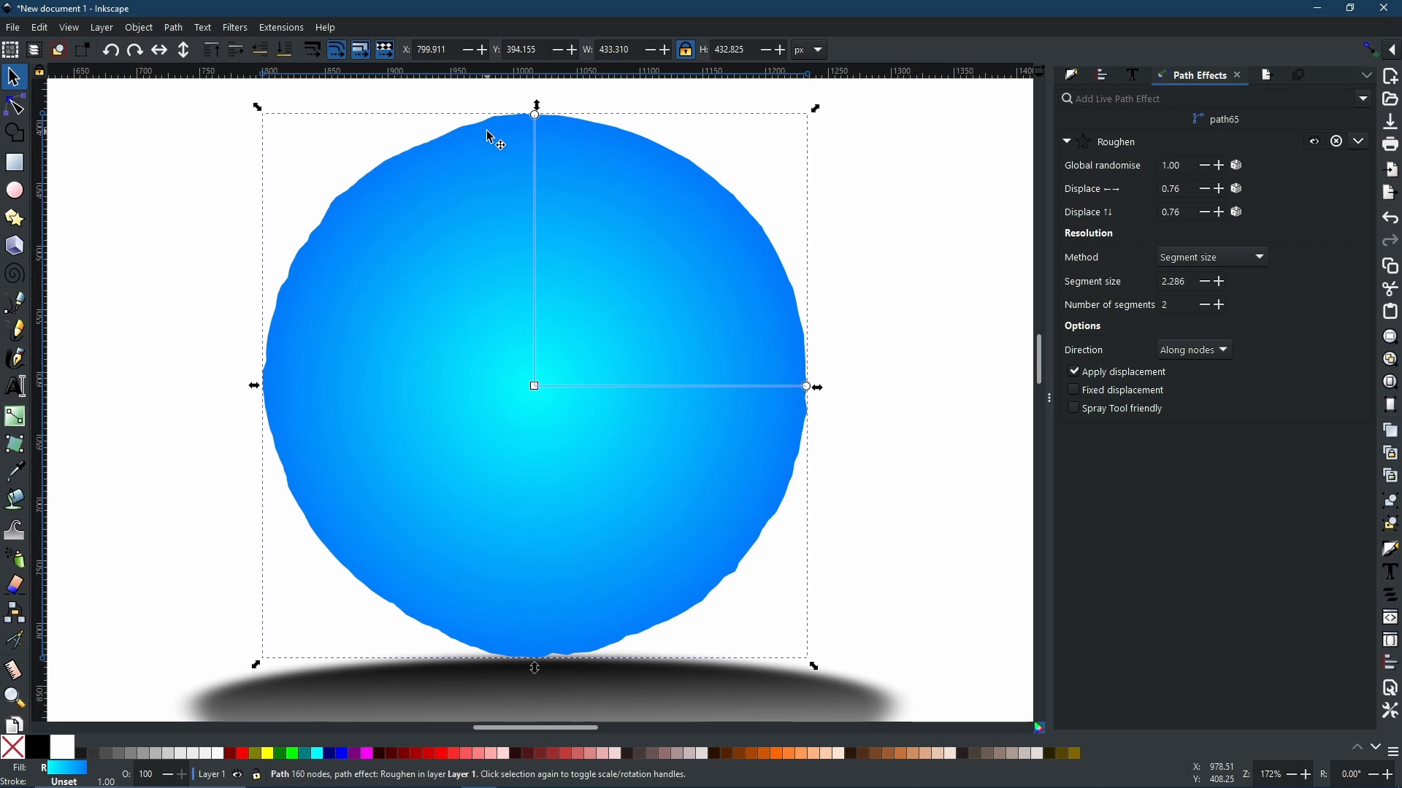
Step: Raise the Roughen global randomise value step by step to 4.40, then reset it to 1.00
click(1215, 168)
click(1216, 167)
click(1215, 168)
click(1216, 168)
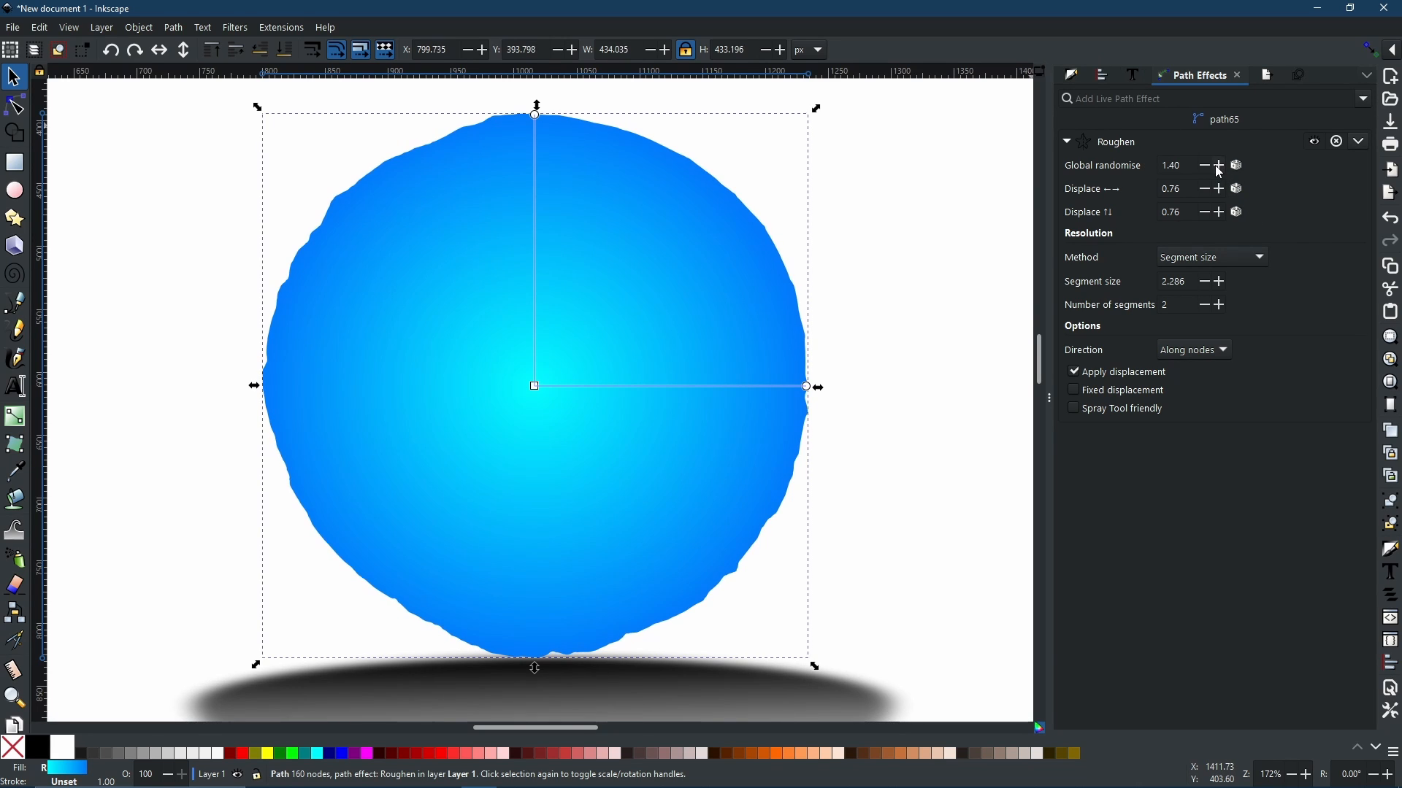
click(1215, 168)
click(1215, 168)
double_click(1216, 169)
click(1216, 169)
double_click(1216, 169)
double_click(1217, 168)
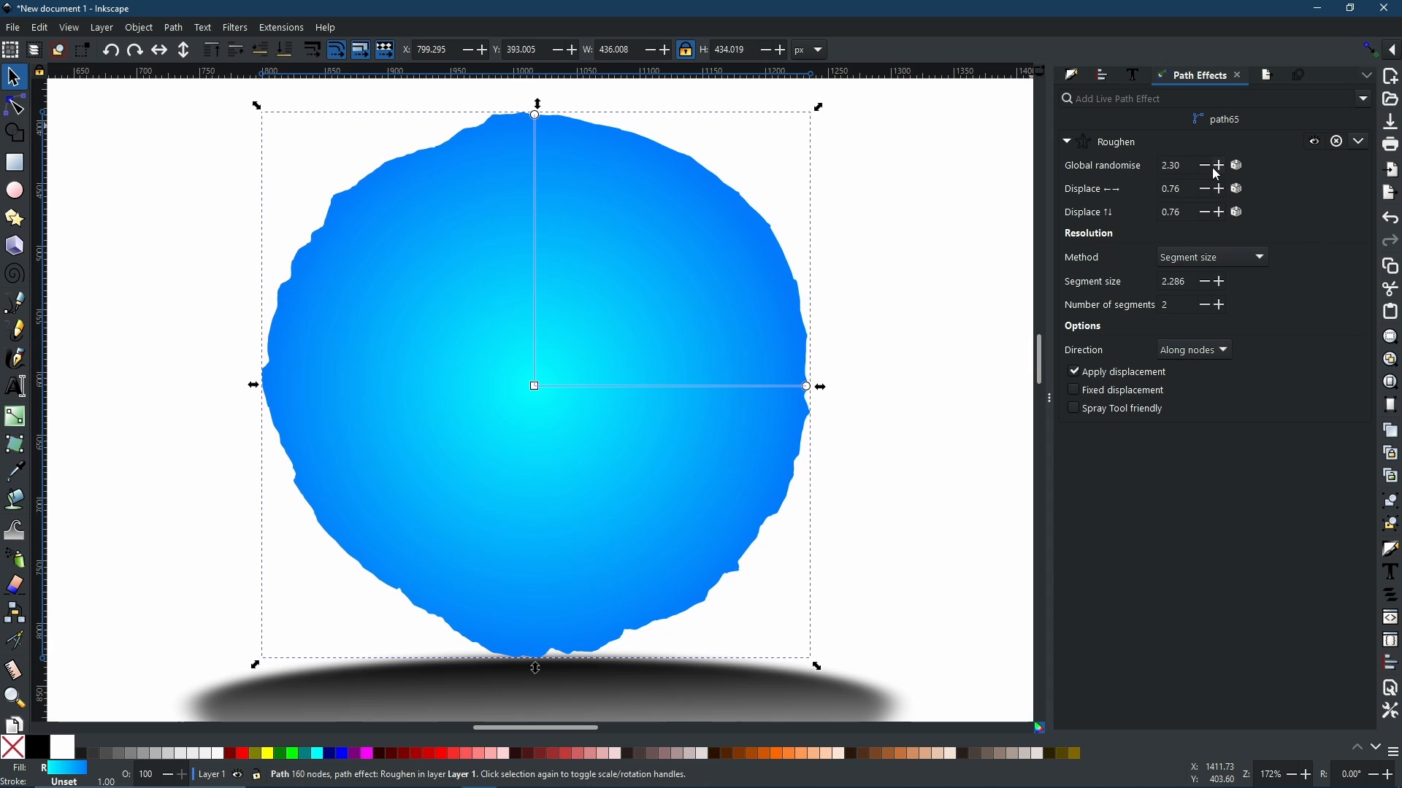
double_click(1216, 168)
click(1216, 168)
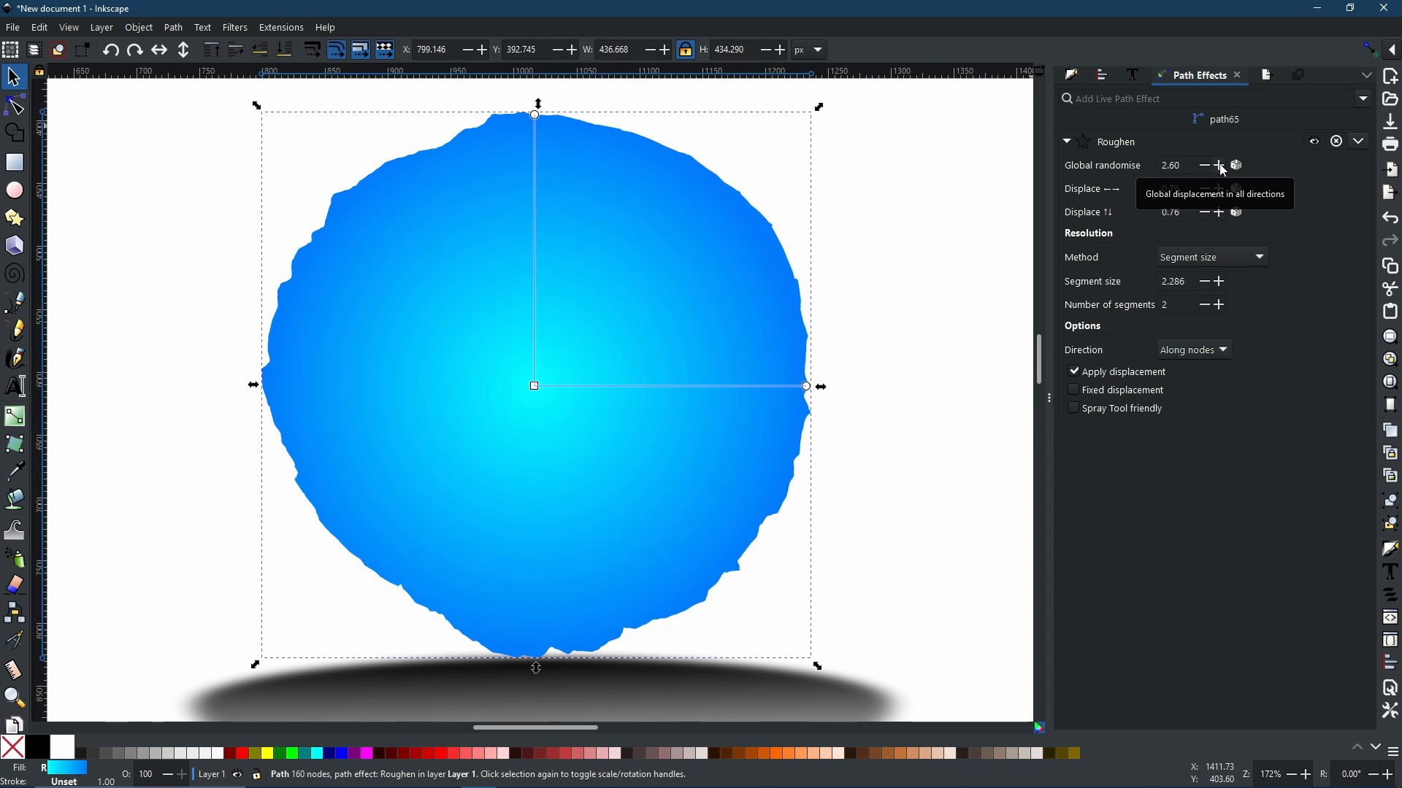
double_click(1219, 167)
double_click(1222, 166)
double_click(1222, 166)
double_click(1222, 166)
click(1222, 166)
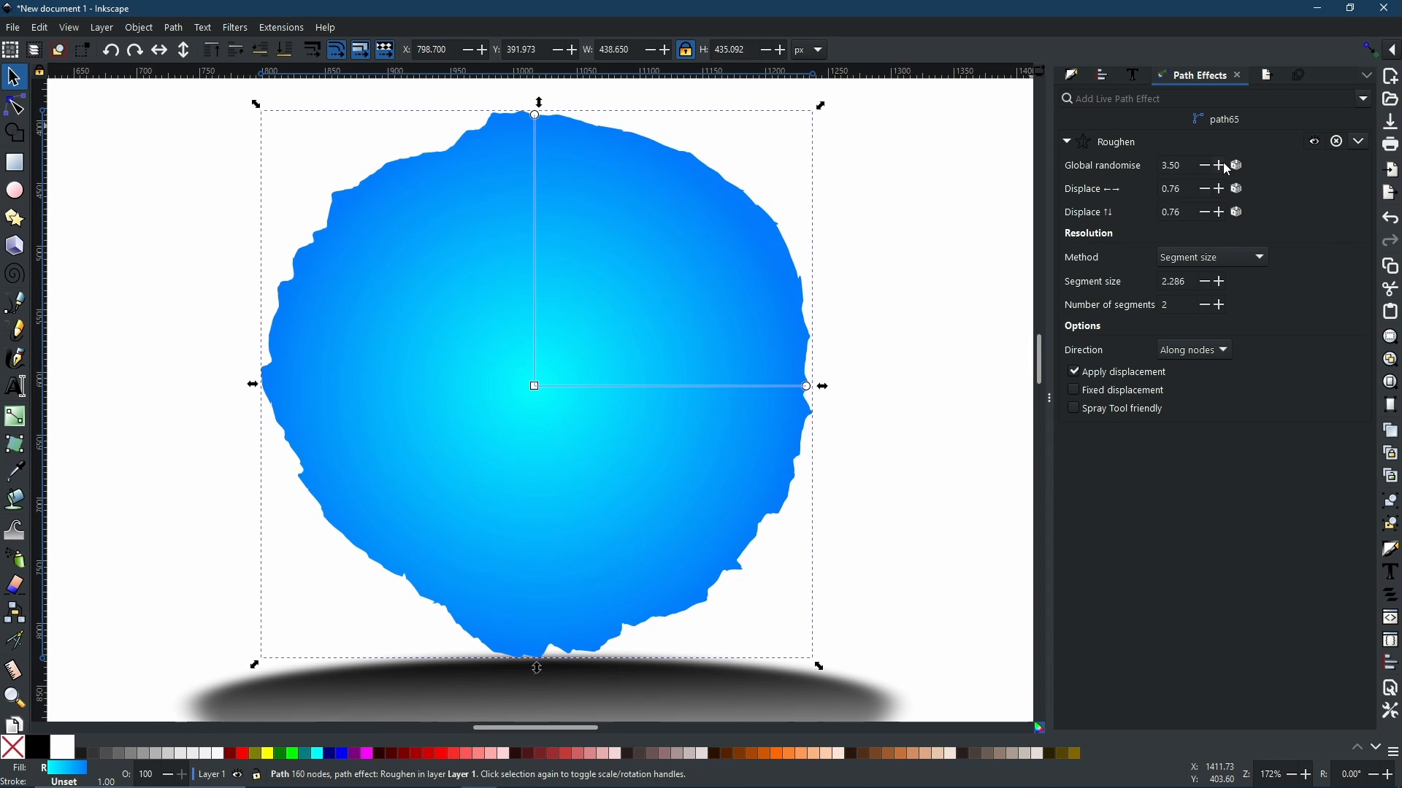
double_click(1222, 166)
double_click(1224, 165)
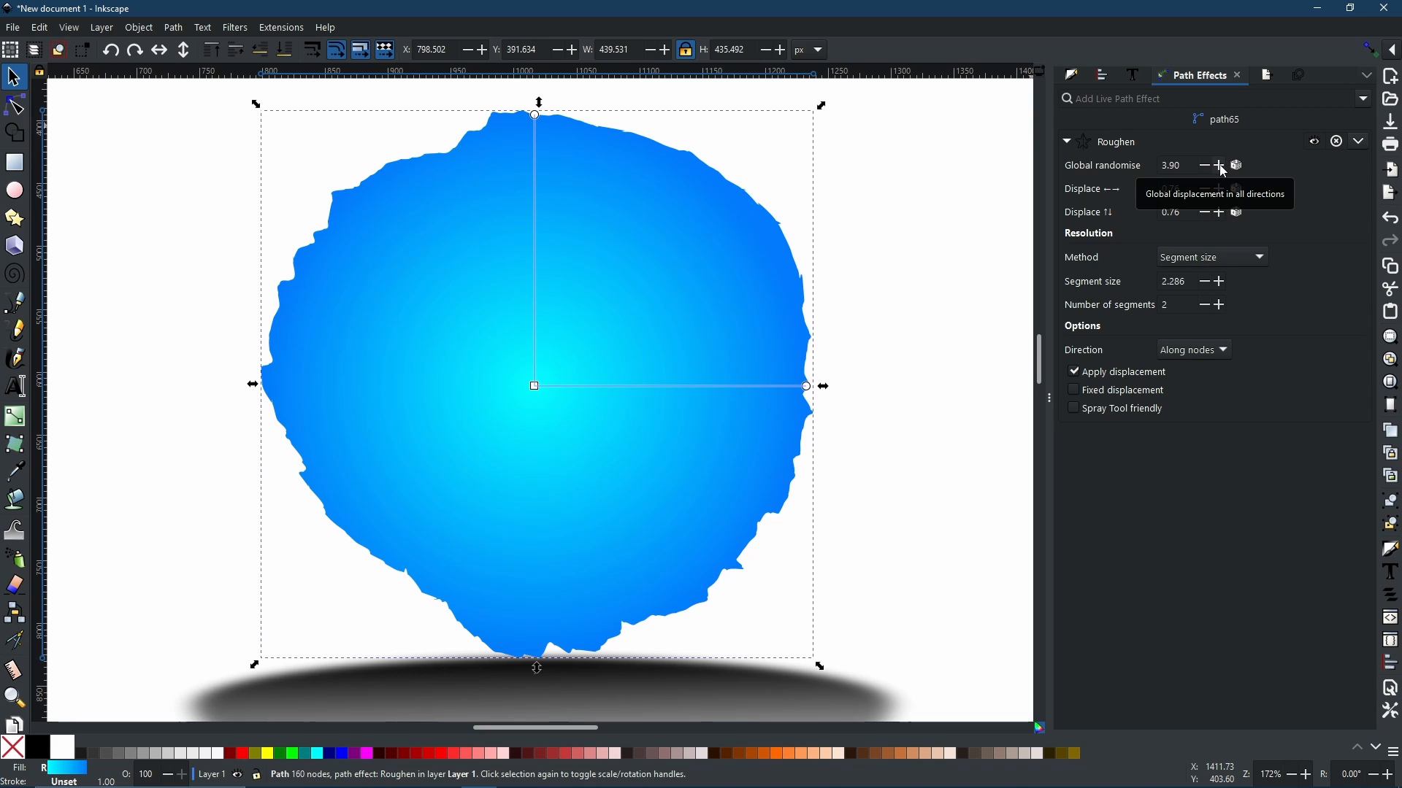
click(1220, 166)
double_click(1220, 166)
double_click(1220, 166)
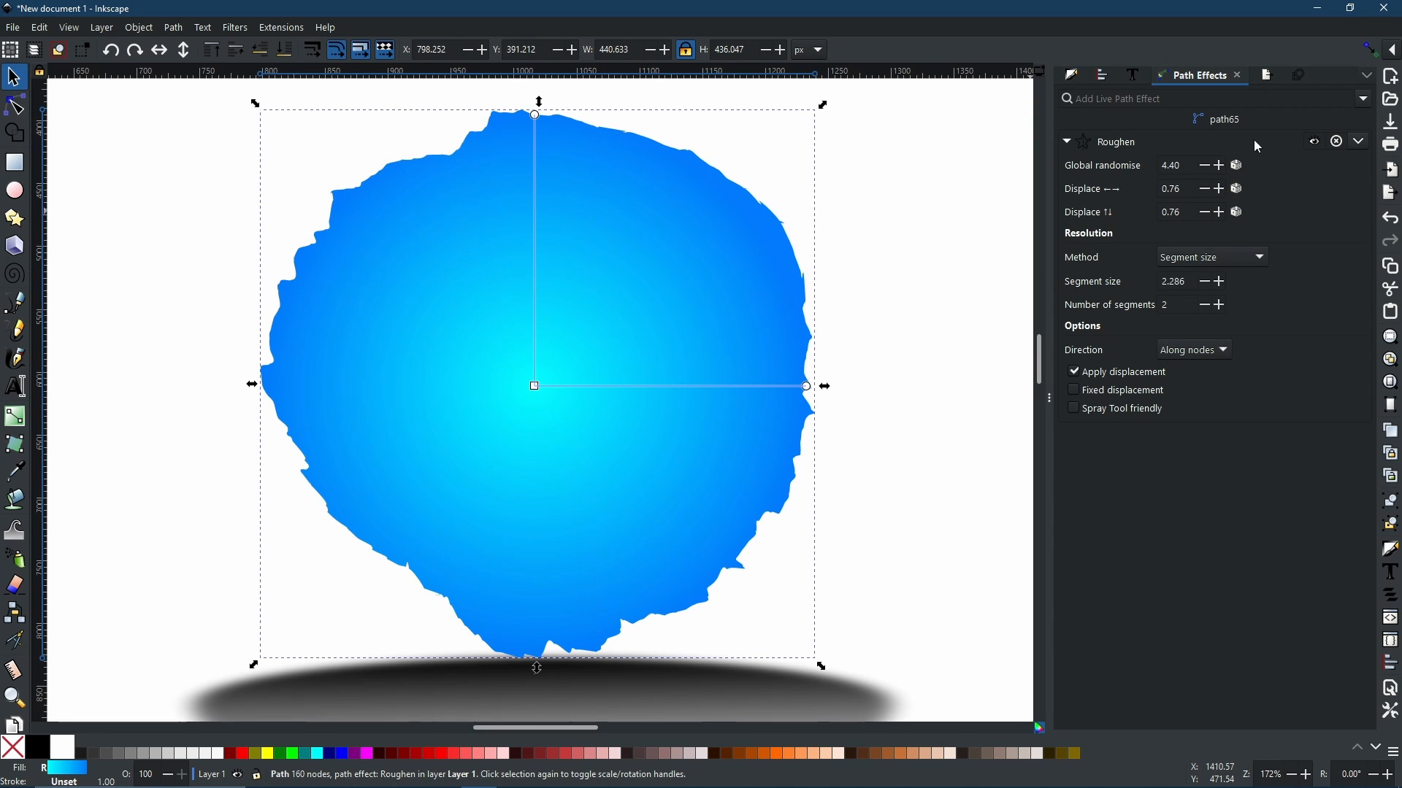
drag(1190, 167, 1153, 170)
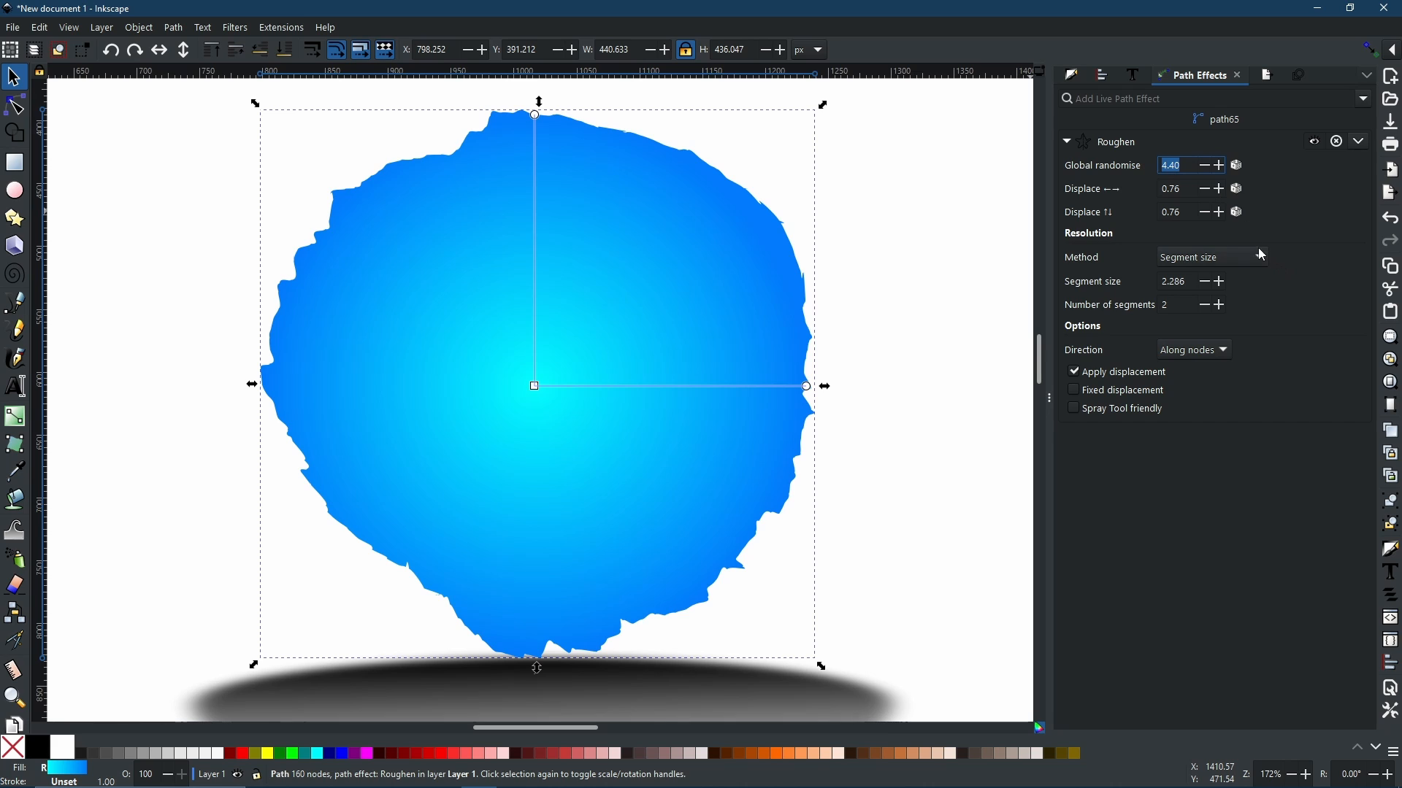
key(Return)
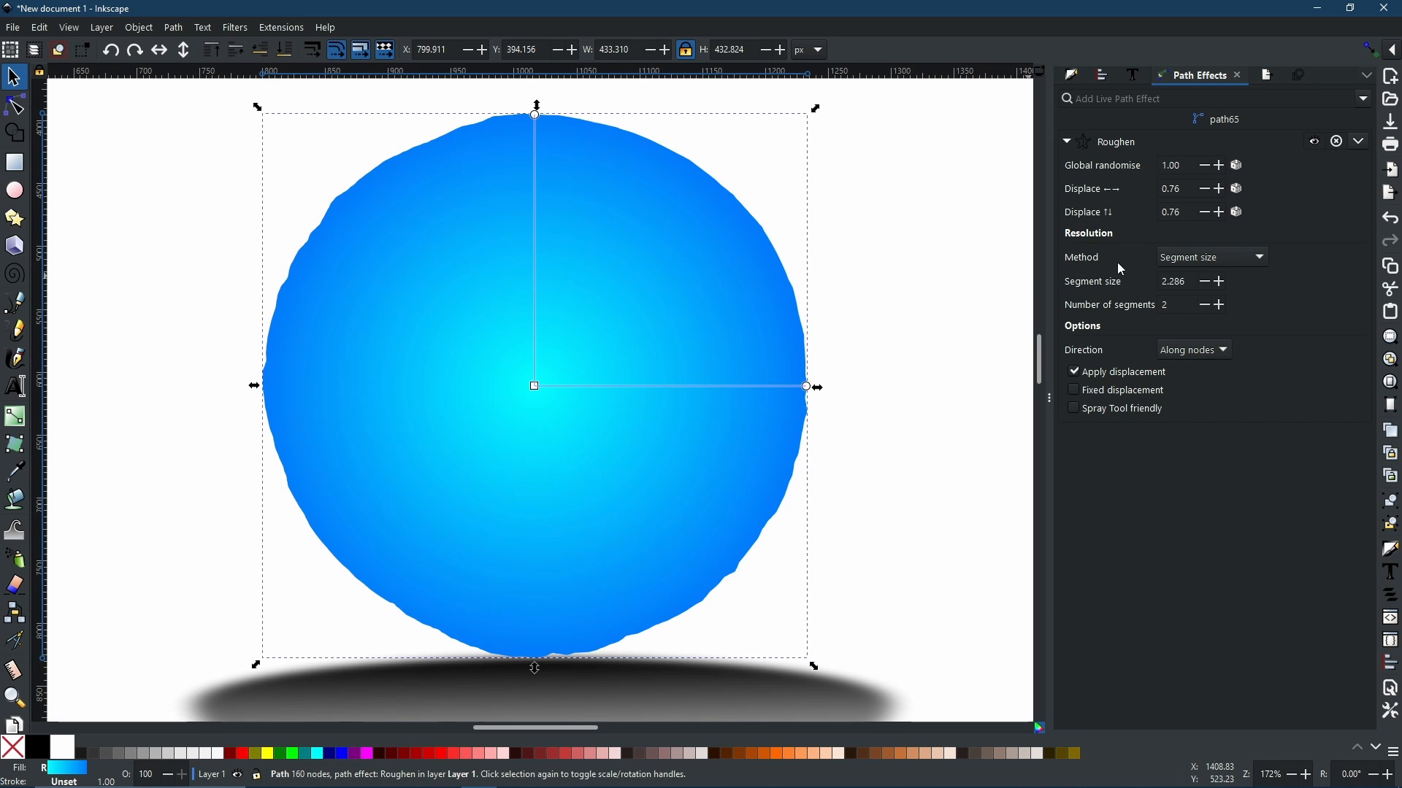
Step: Raise the horizontal displacement step by step to 2.56
click(1225, 189)
click(1225, 189)
click(1225, 190)
click(1225, 190)
click(1226, 191)
click(1226, 191)
click(1226, 192)
click(1227, 192)
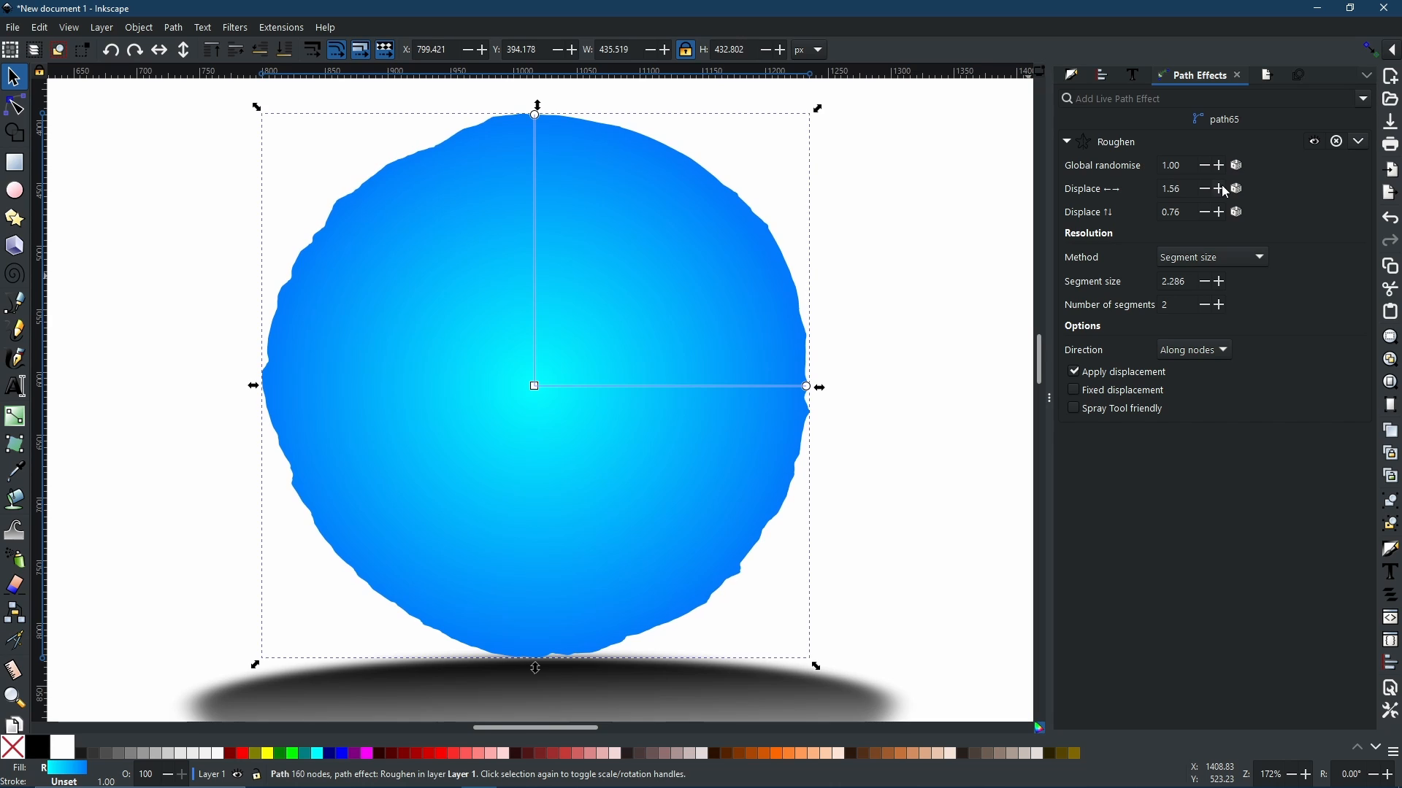
click(1227, 192)
click(1226, 192)
click(1226, 192)
click(1227, 192)
click(1226, 192)
click(1226, 192)
click(1227, 192)
click(1226, 192)
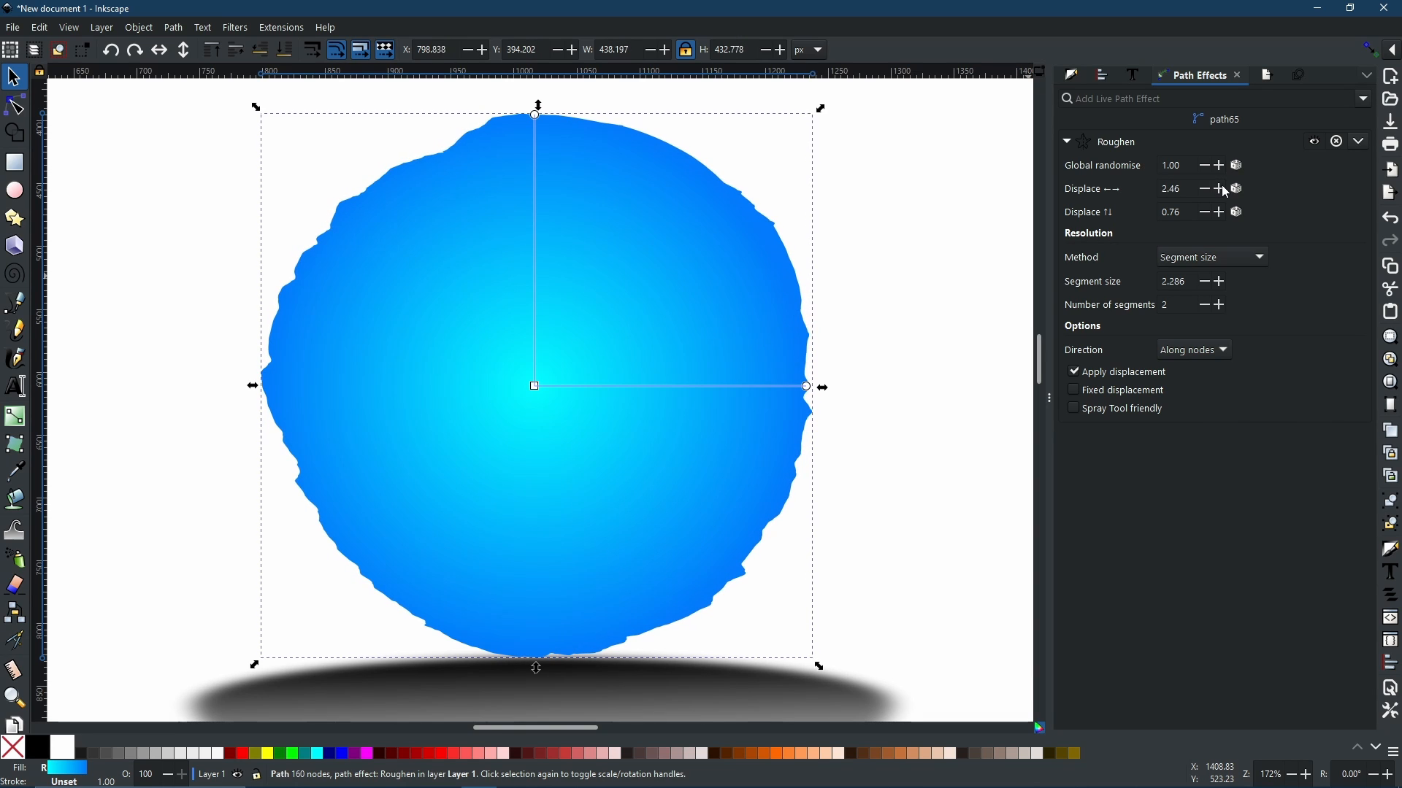
click(1227, 192)
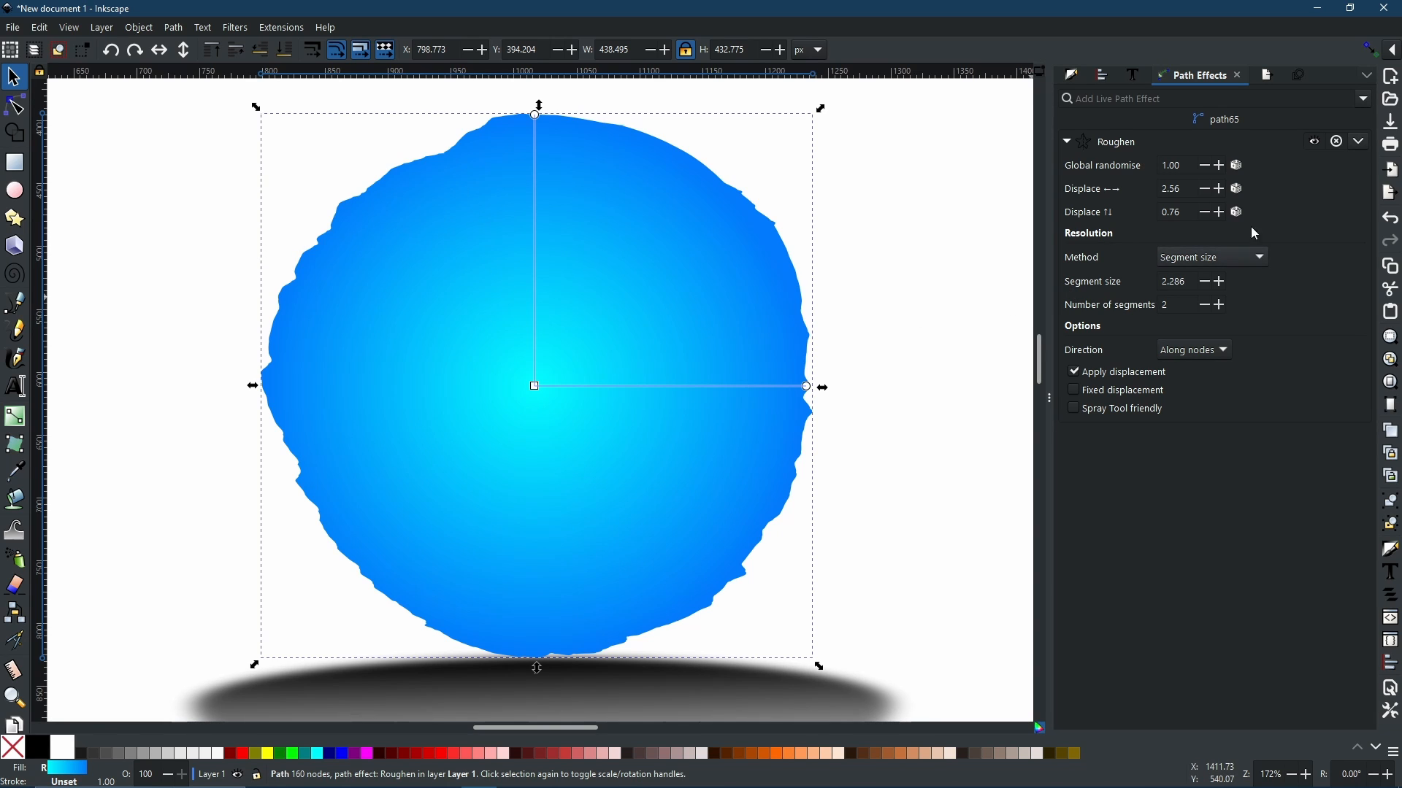
Step: Set the horizontal displacement to 1.00
click(1184, 190)
text(5)
key(Return)
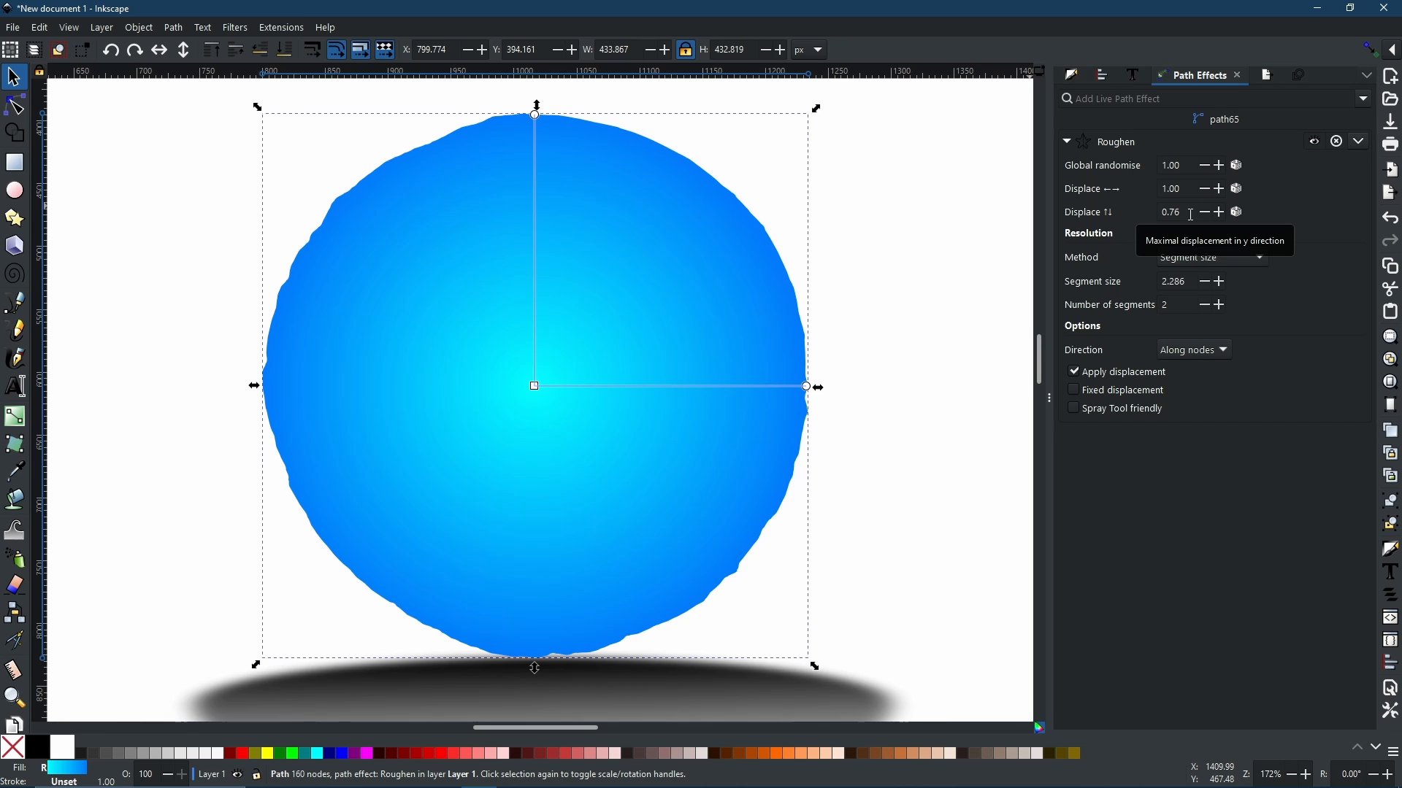
Step: Try to set the vertical displacement to 5
click(1191, 215)
text(5)
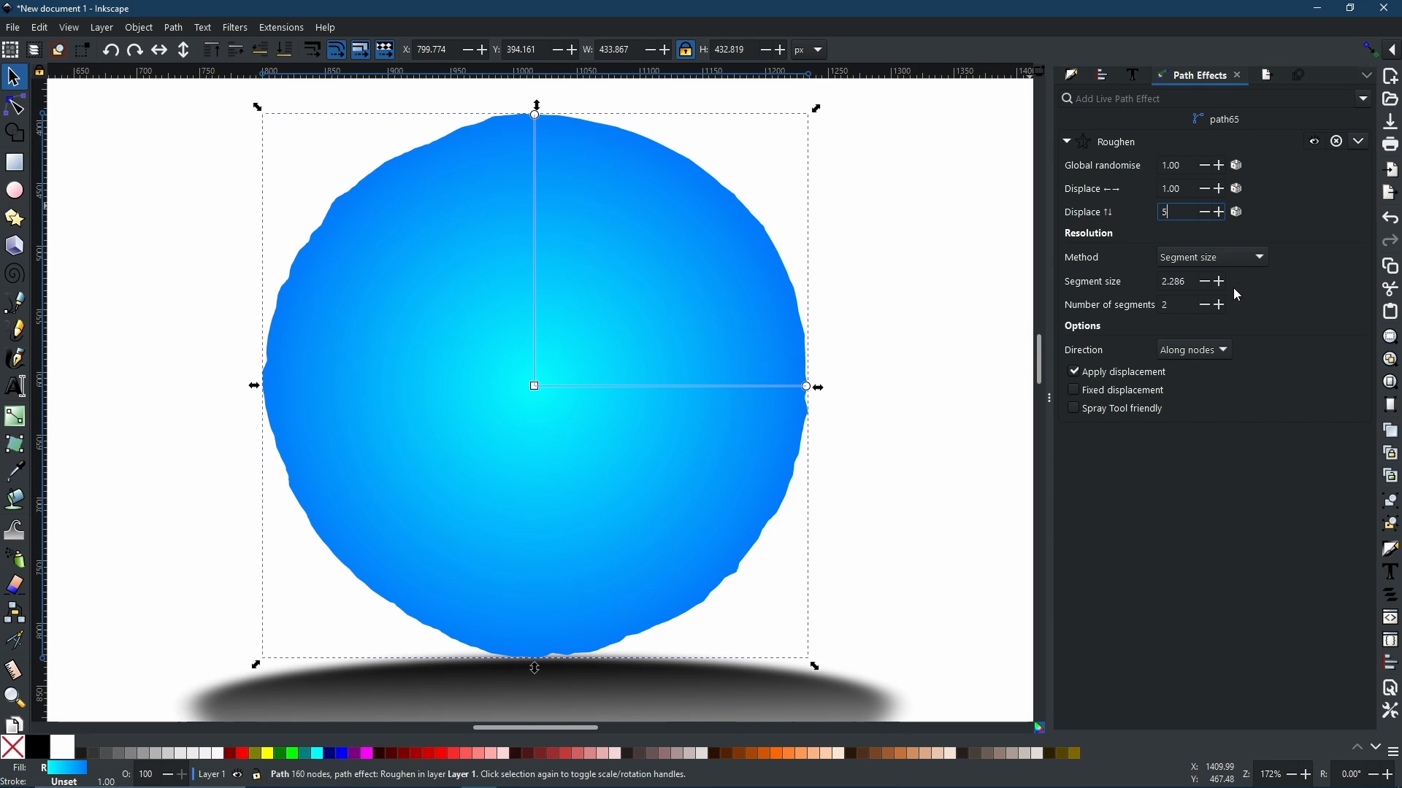
key(Return)
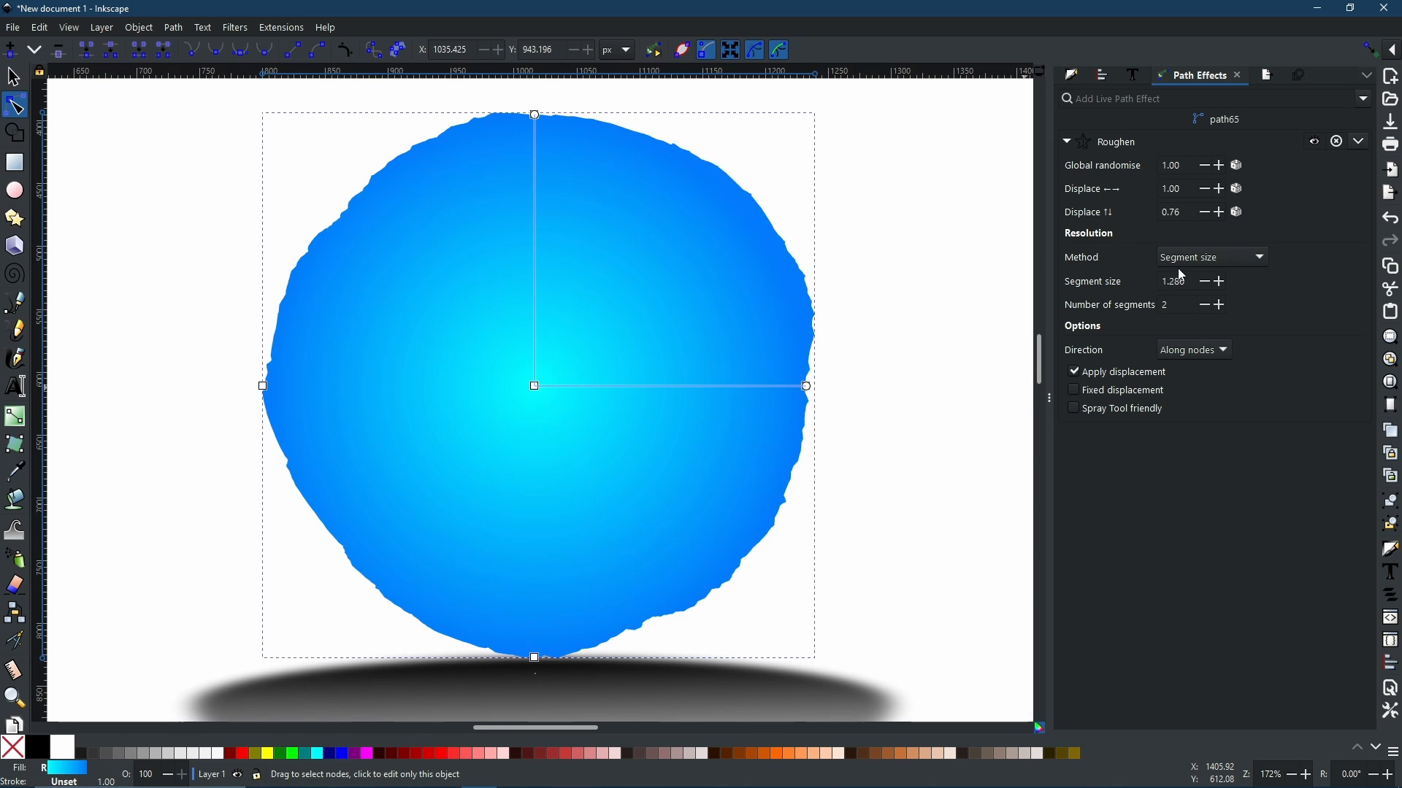
click(1189, 259)
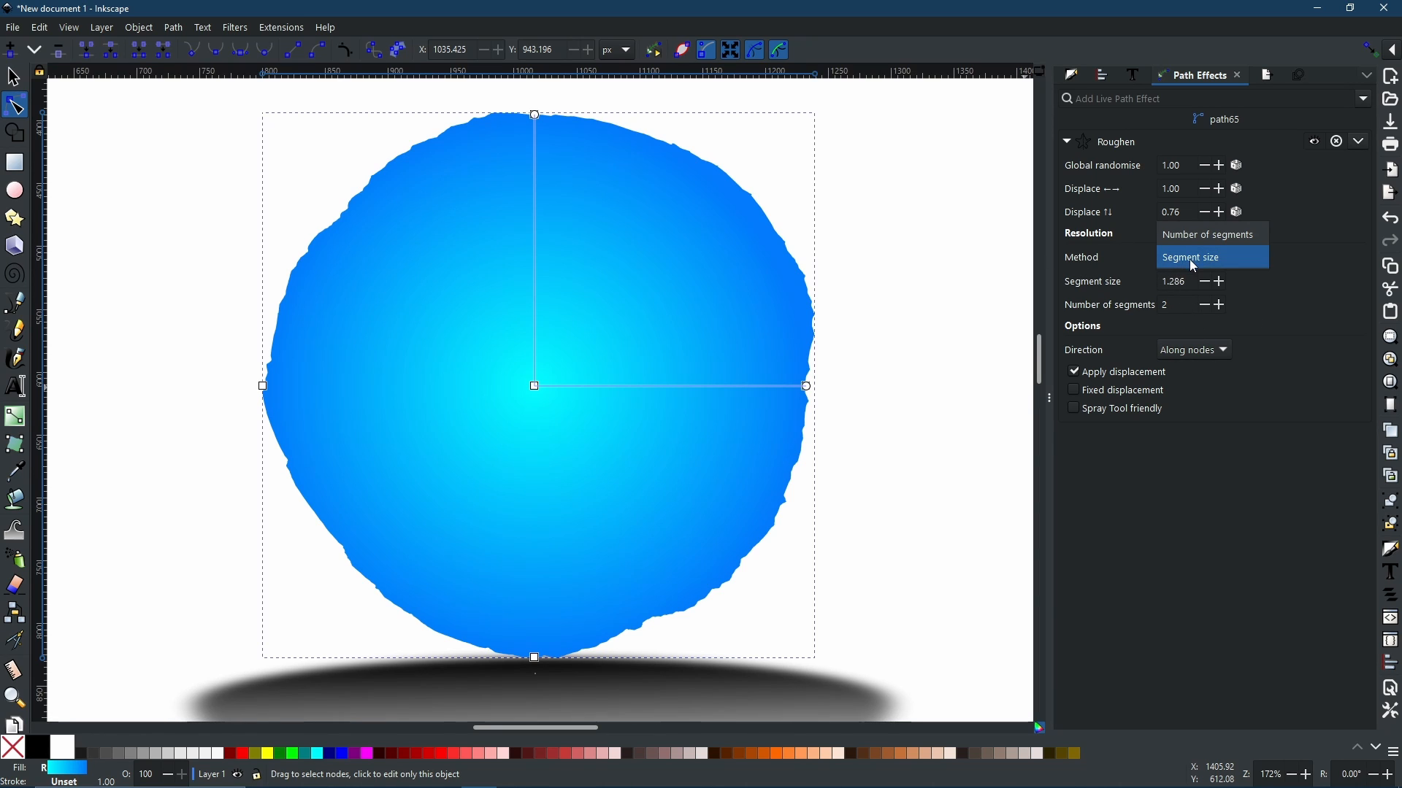
click(1193, 261)
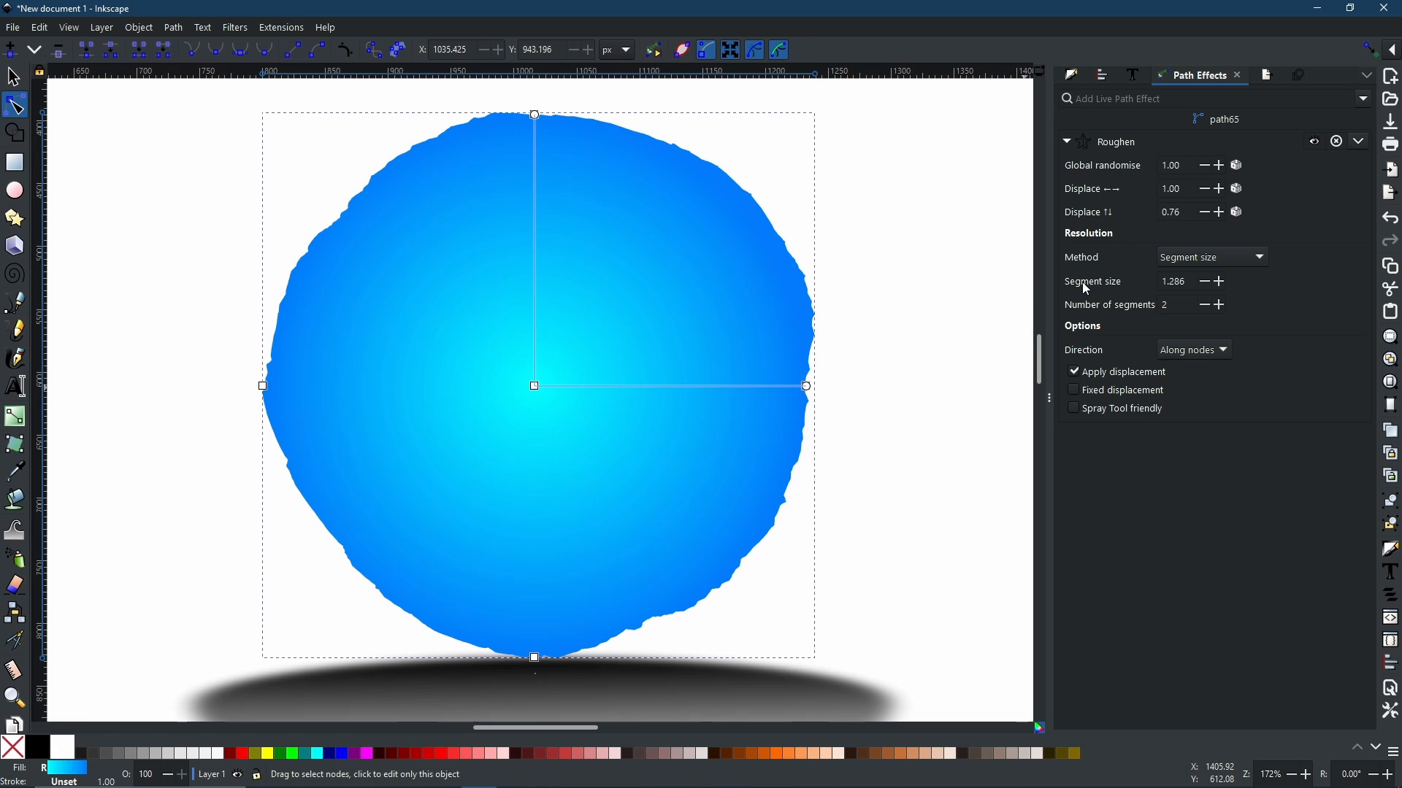
mouse_move(1090, 290)
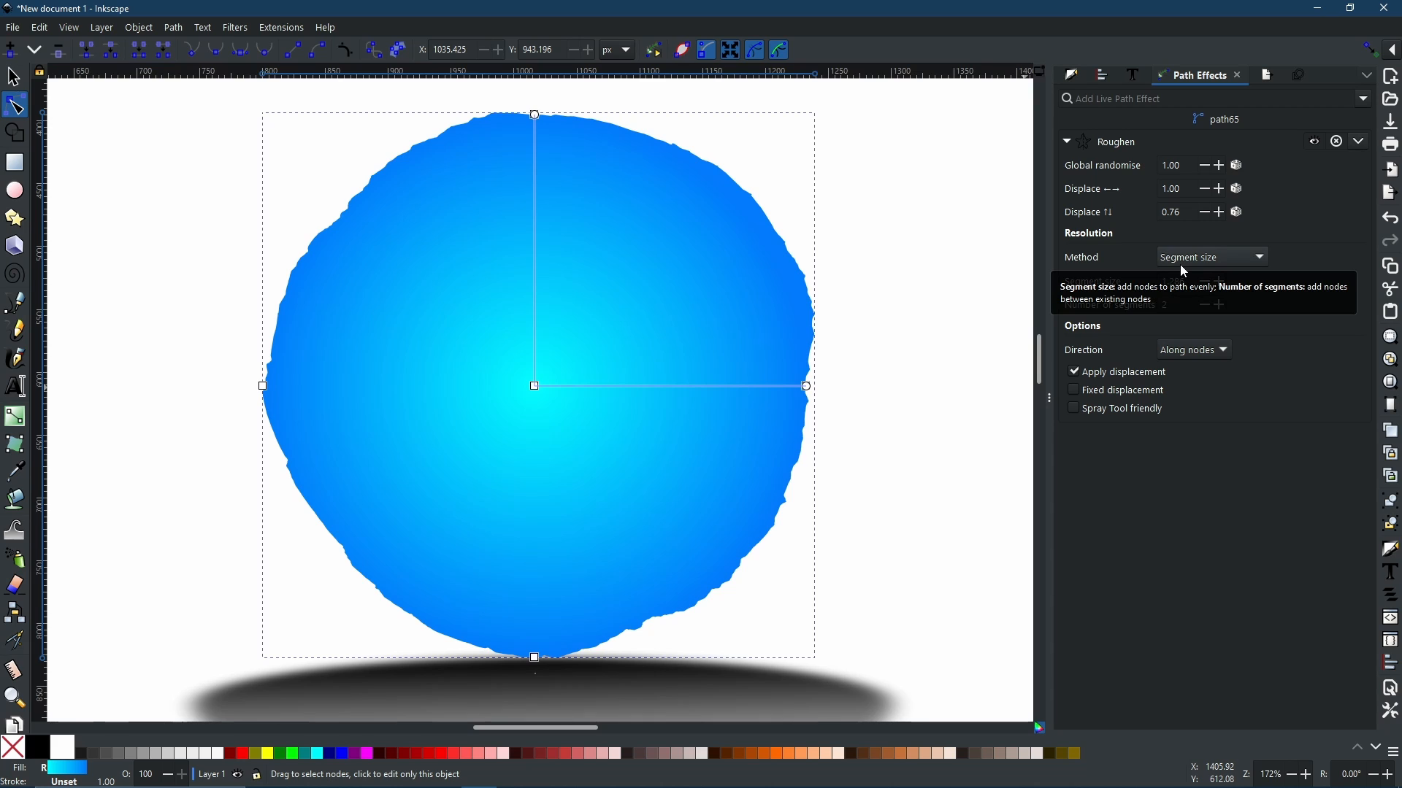
mouse_move(1093, 316)
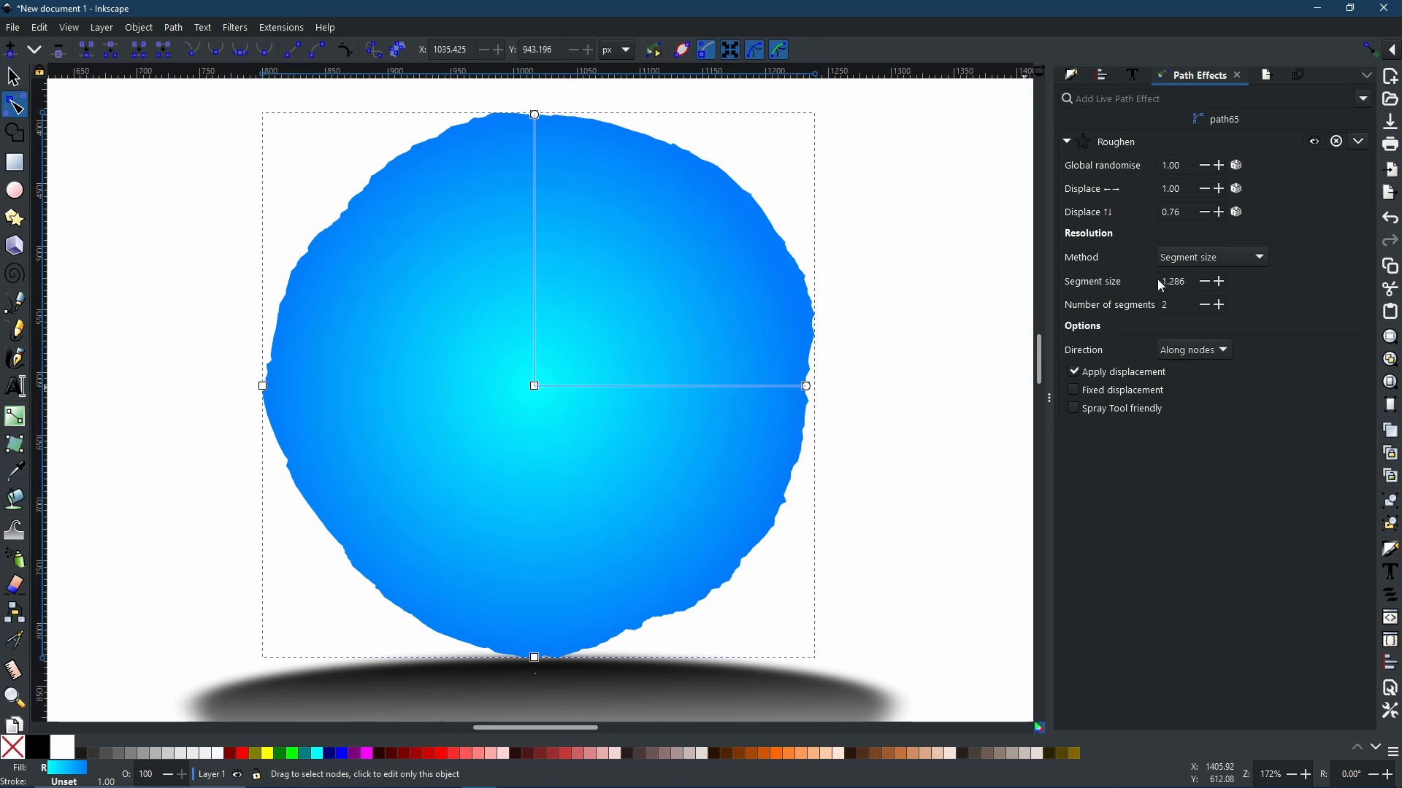
click(1172, 255)
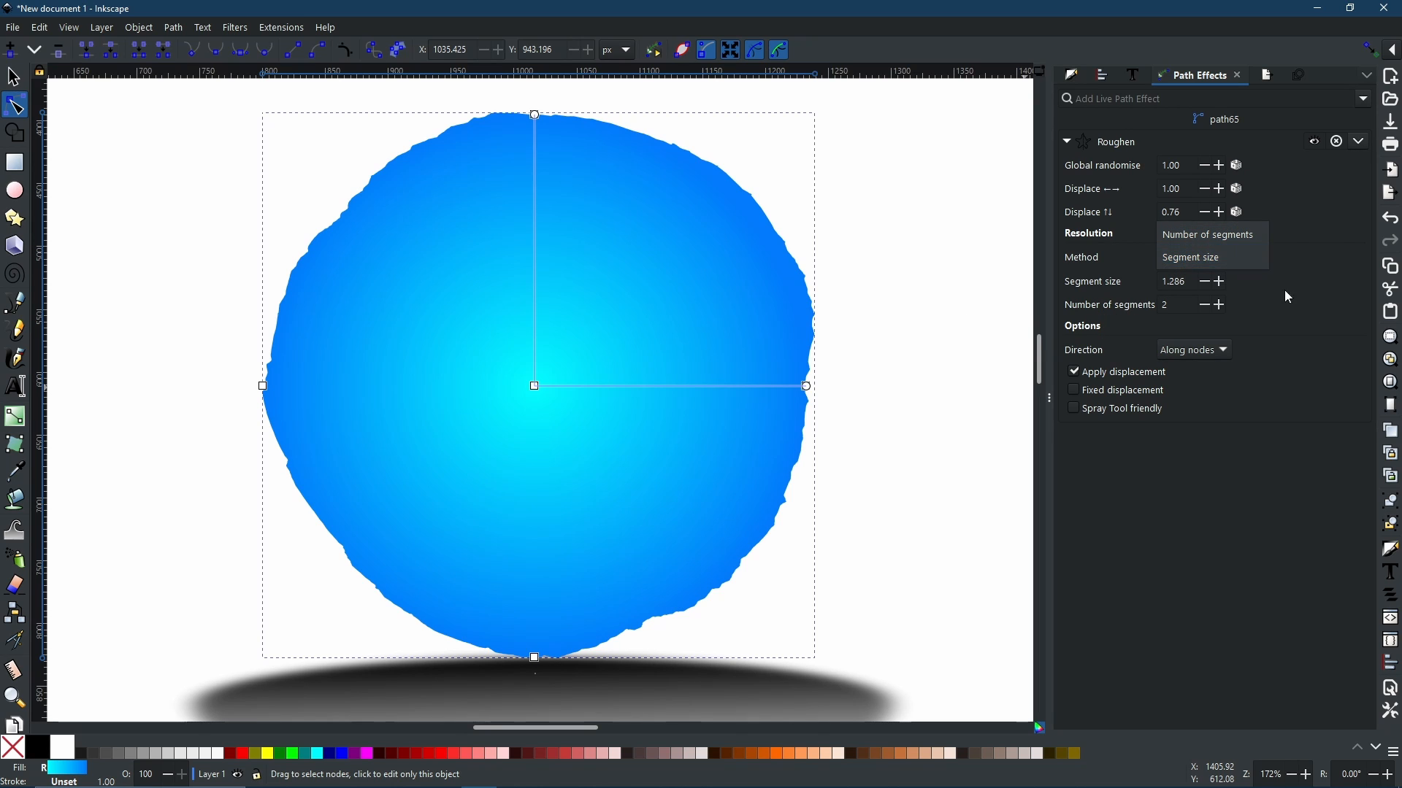
click(1313, 296)
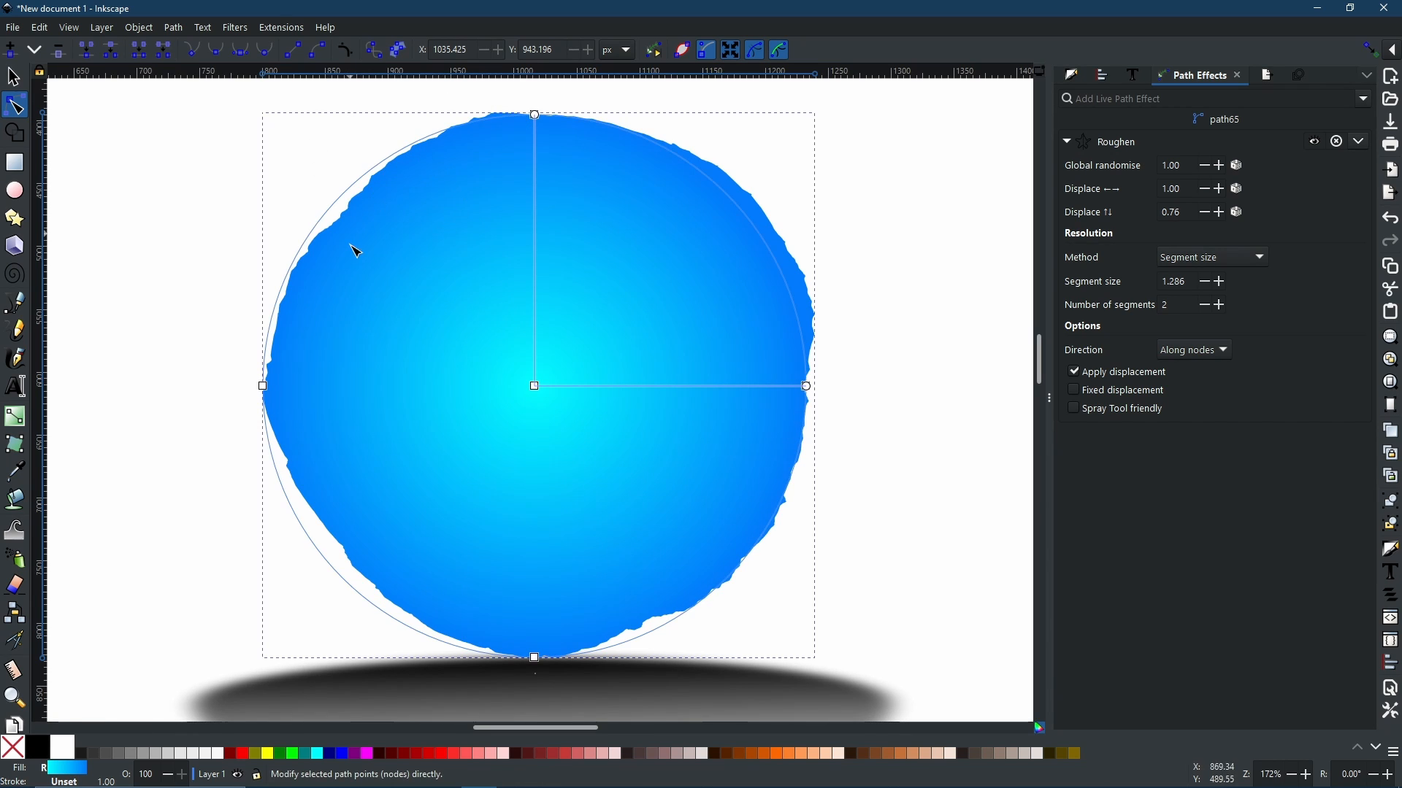
scroll(355, 196, up, 5)
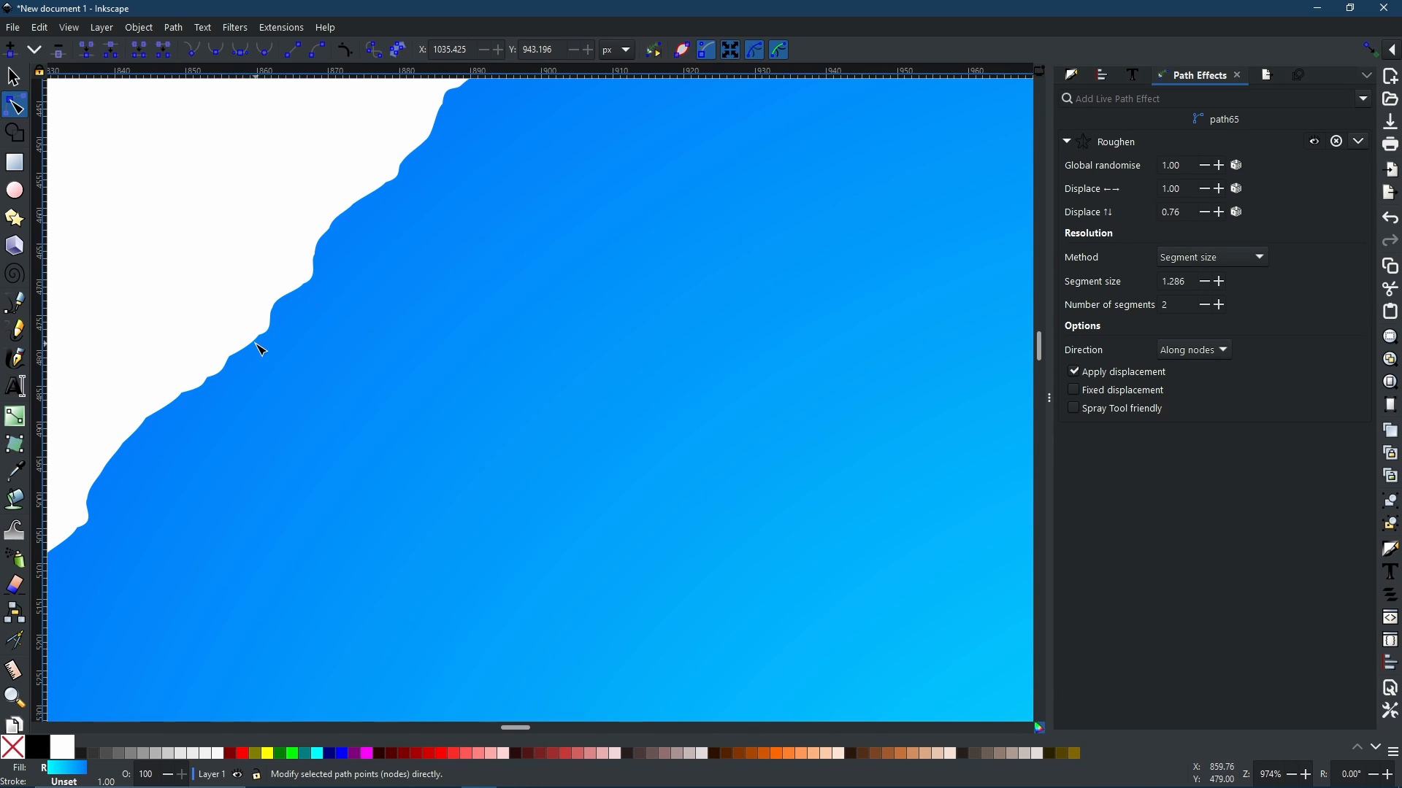
Step: Set the Roughen number of segments to 10 and the segment size to 0.5
scroll(626, 397, down, 5)
drag(694, 443, 508, 274)
scroll(508, 274, up, 2)
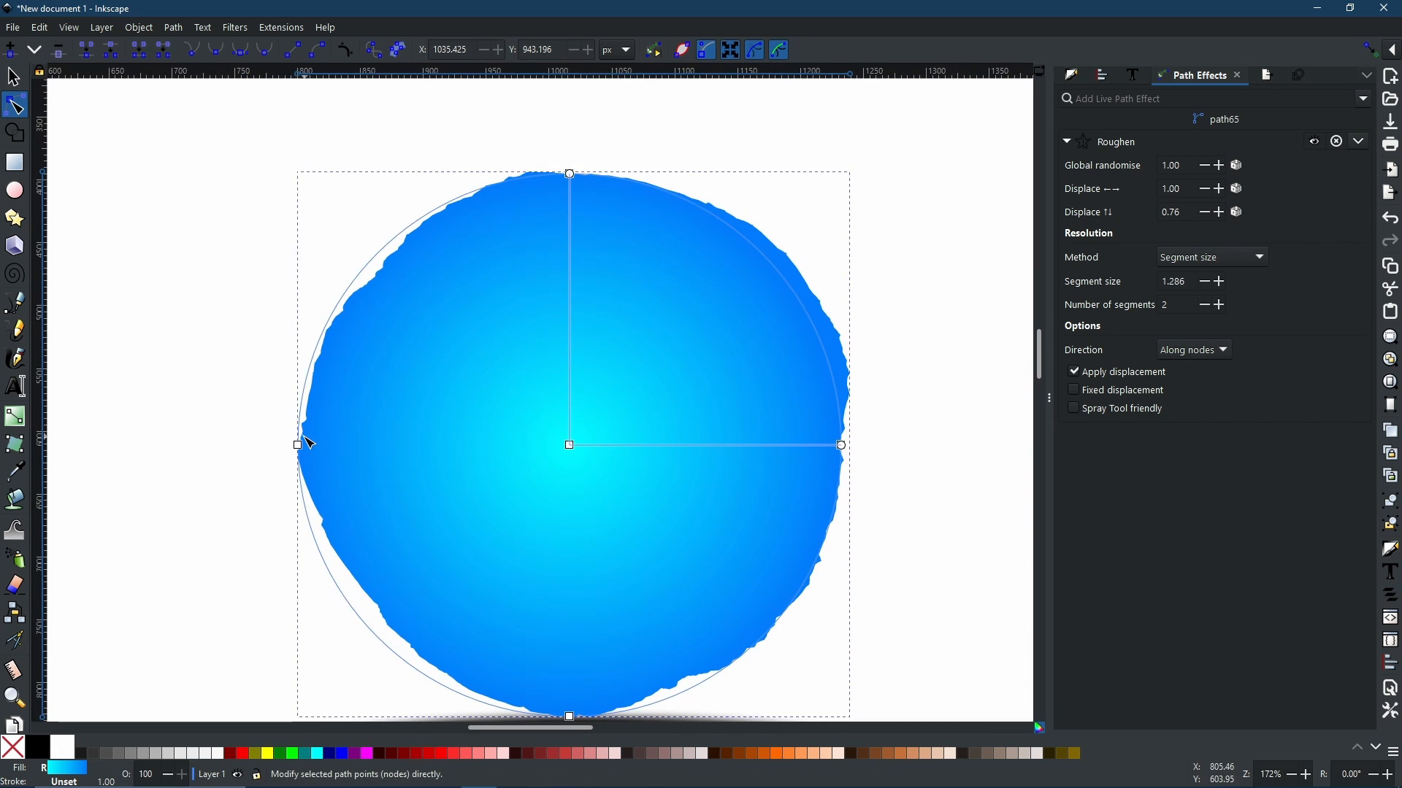
double_click(1187, 305)
key(Return)
double_click(1193, 282)
text(.5)
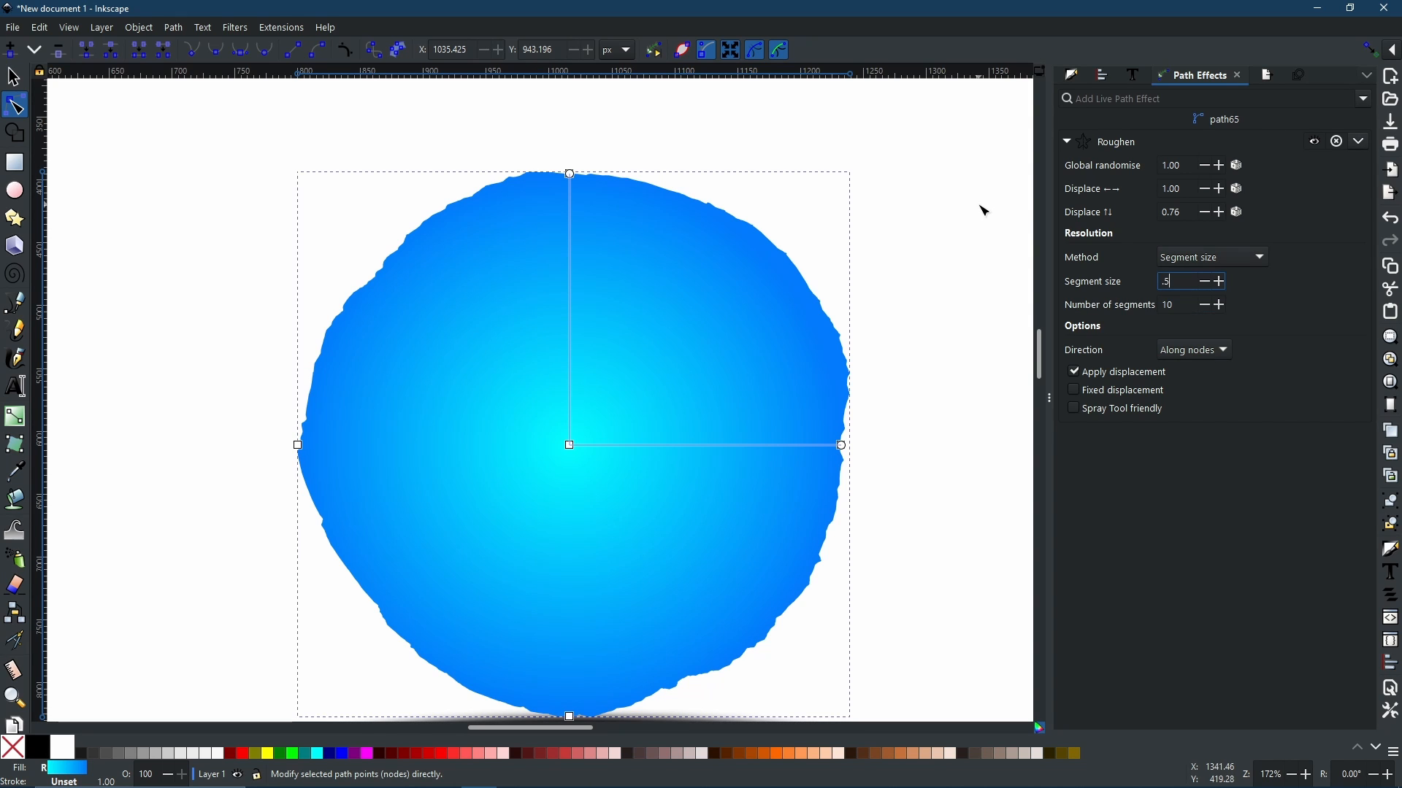
key(Return)
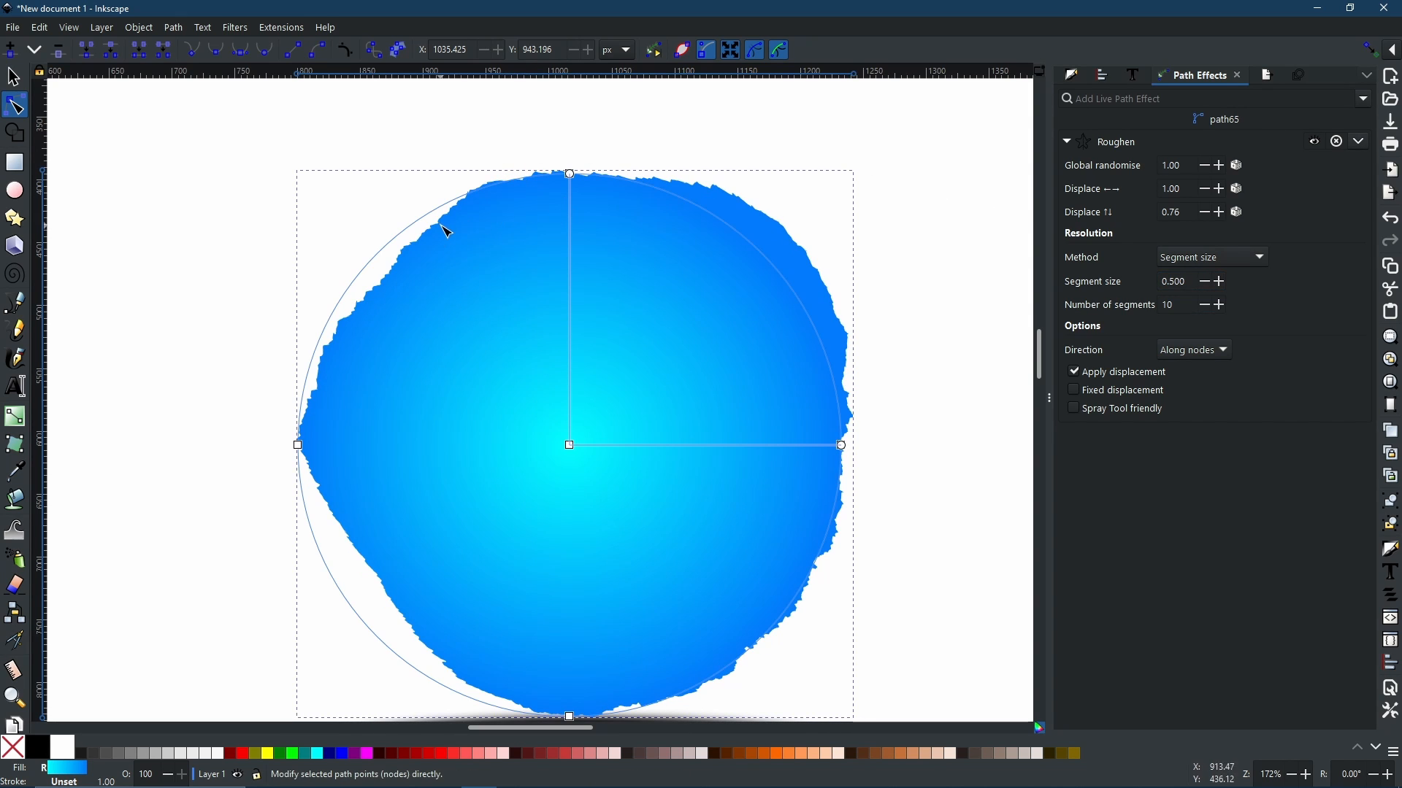
Step: Examine the roughened edge of the circle up close
scroll(388, 270, up, 2)
scroll(388, 270, up, 2)
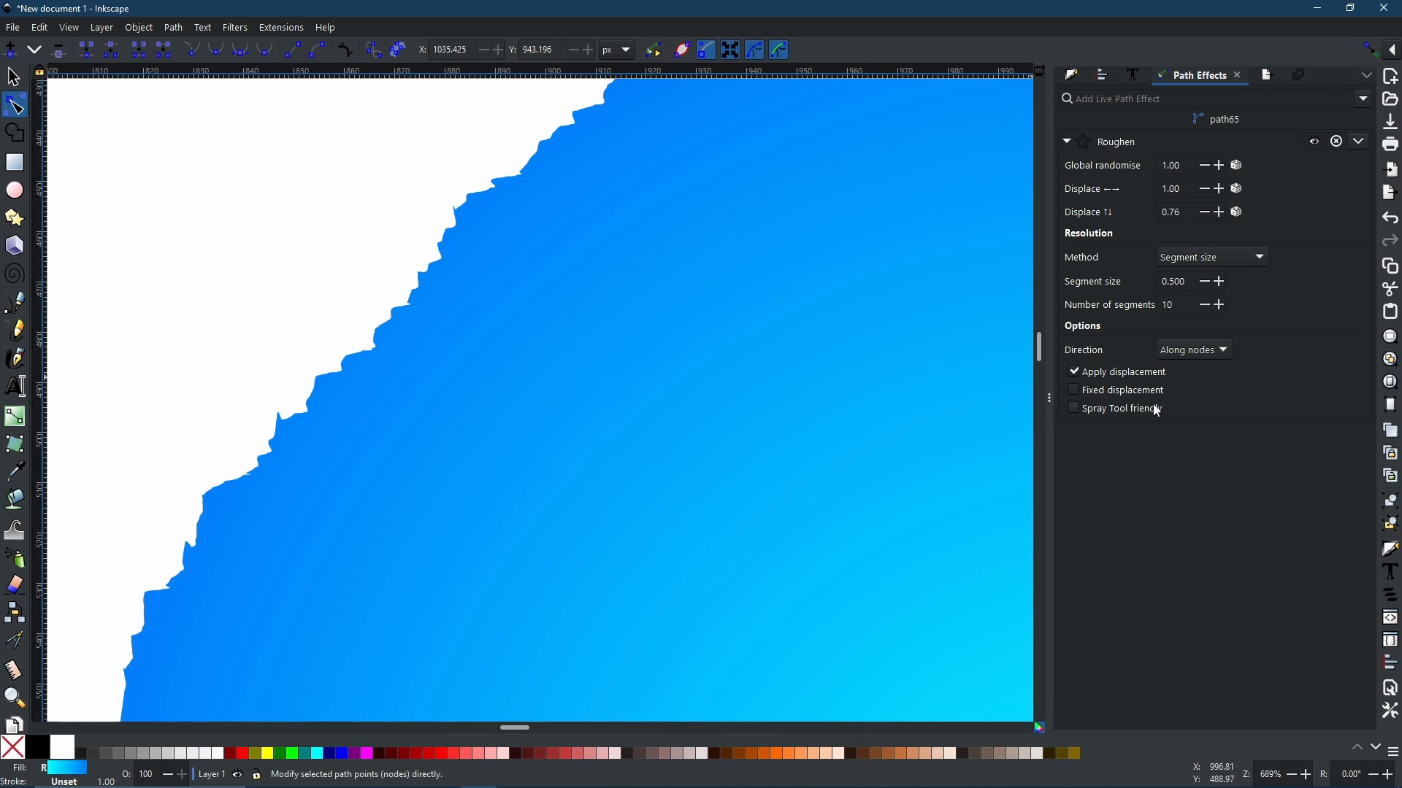
double_click(1183, 285)
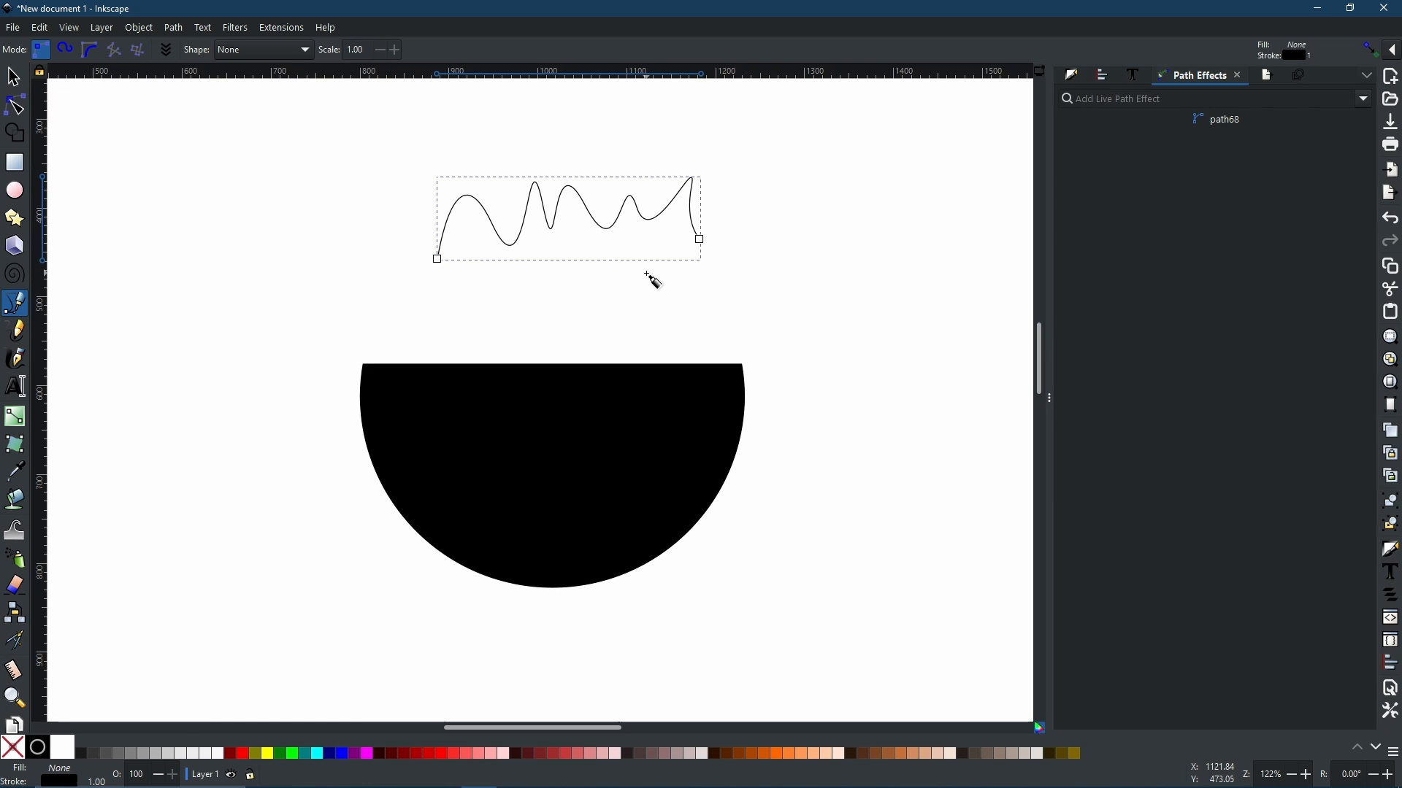
Step: Move the wavy path down so its base sits on the half circle's flat top, and enable snapping
key(s)
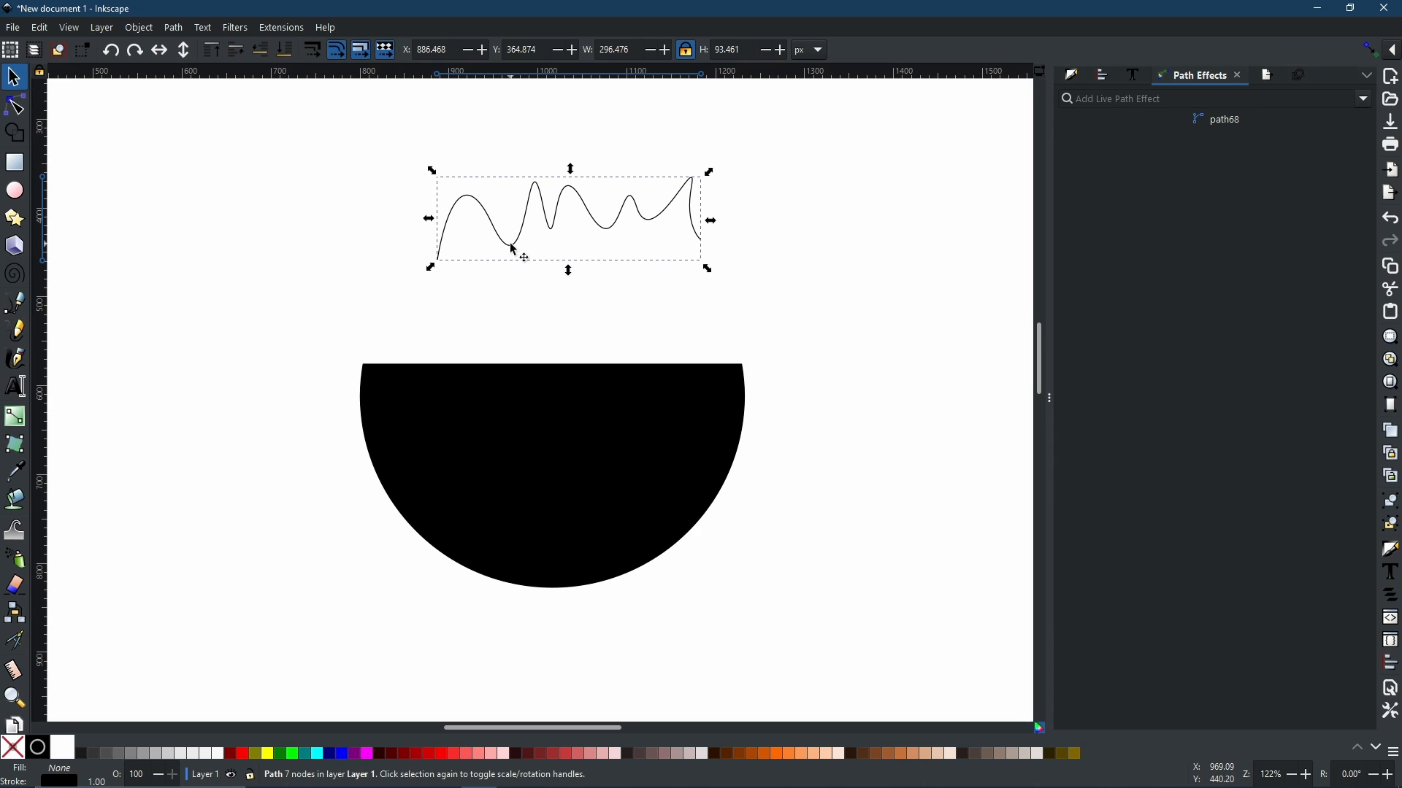
mouse_move(516, 252)
mouse_down()
mouse_move(551, 297)
mouse_move(524, 334)
mouse_move(447, 360)
mouse_move(472, 295)
mouse_up()
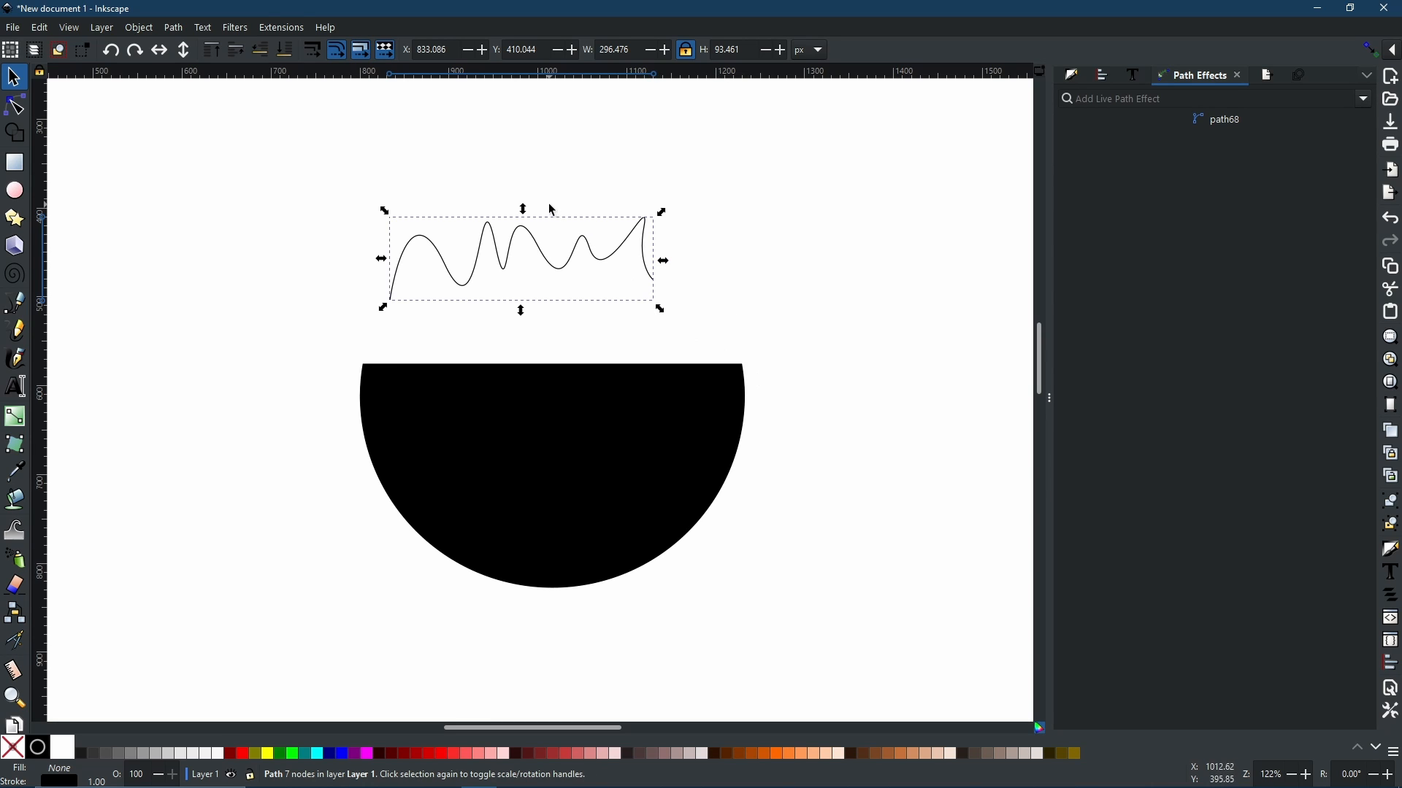
drag(463, 284, 432, 365)
click(1370, 50)
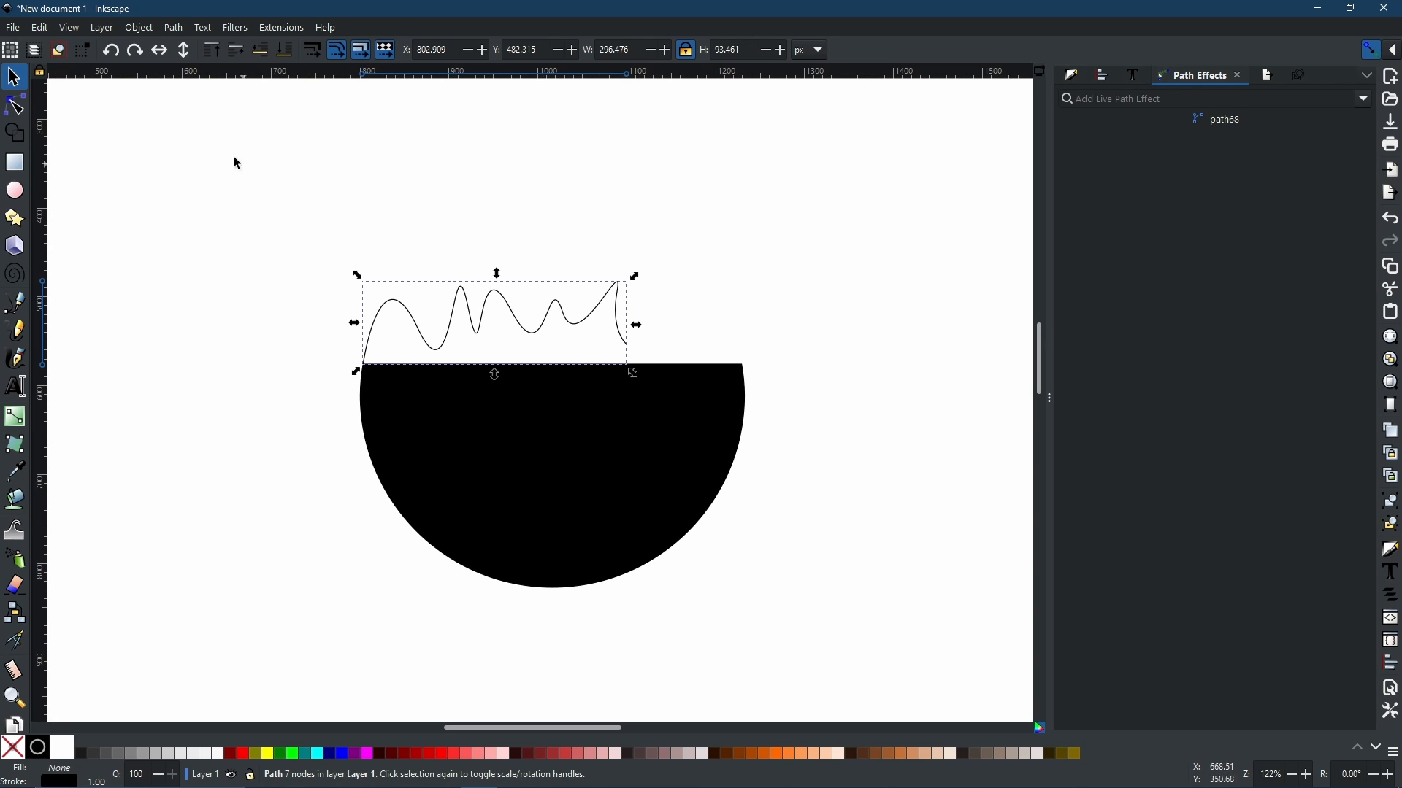
Step: Try to drag the wave's right end node onto the half circle's right corner, then undo it
click(18, 106)
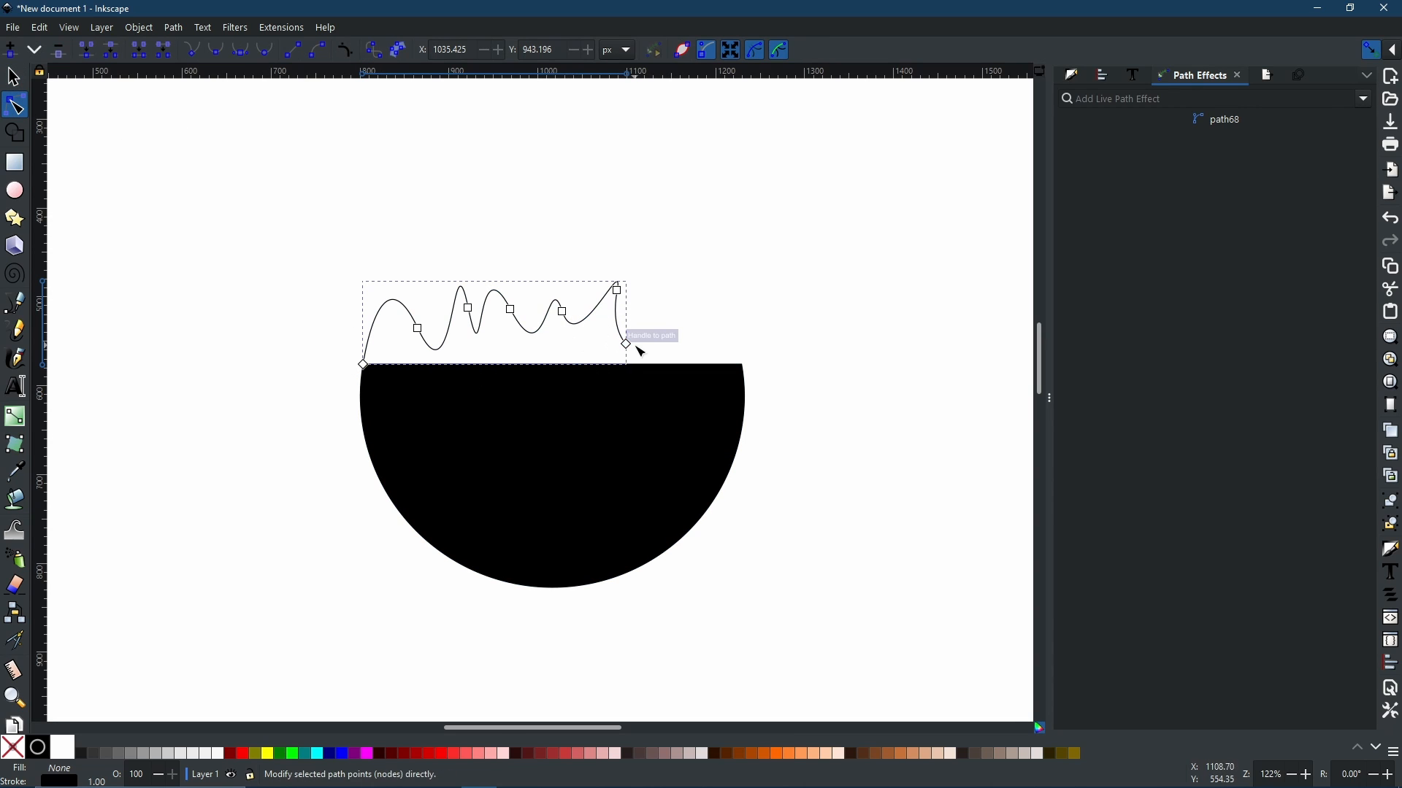
drag(629, 346, 743, 366)
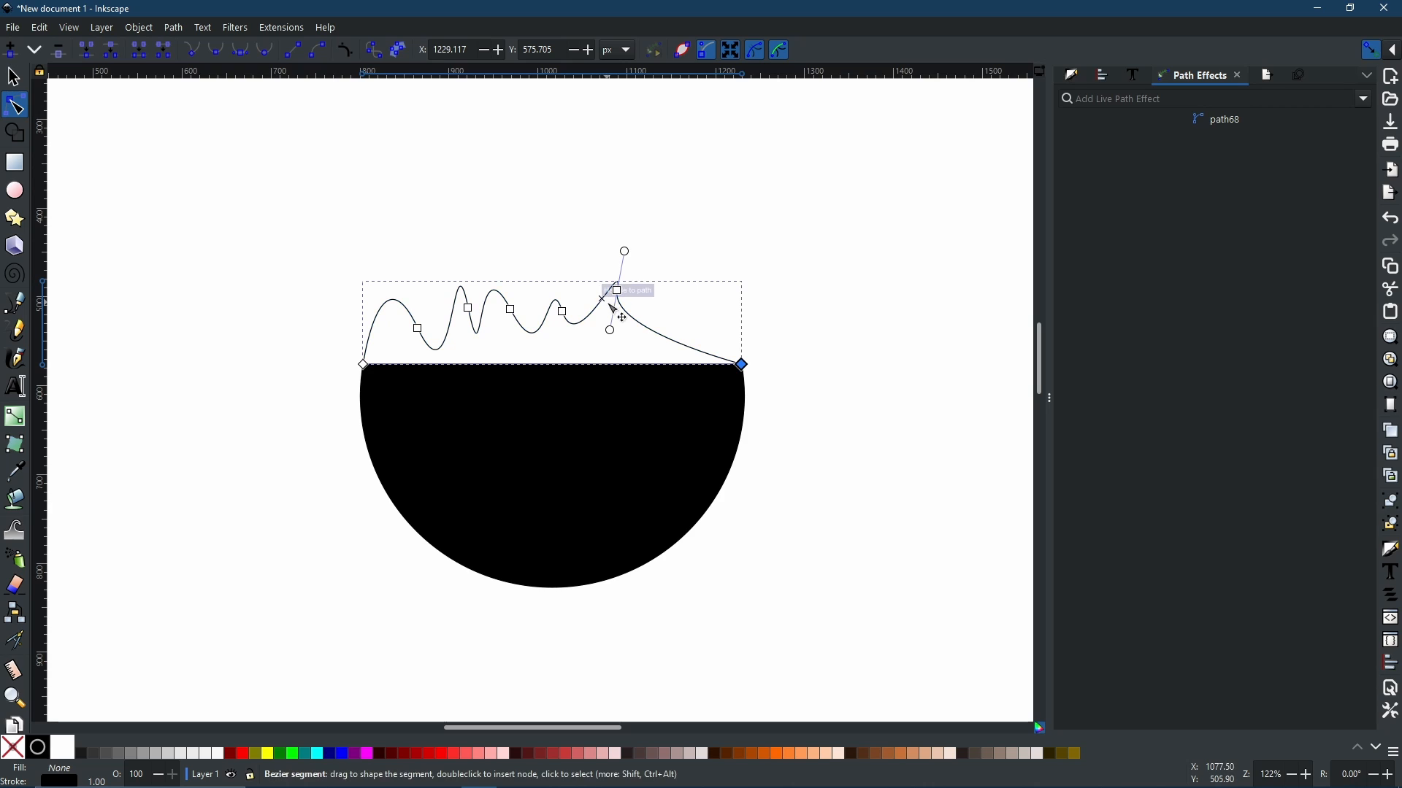
key(ctrl+z)
Step: Stretch the wave path to about 411 px wide, tilt it slightly and place it just above the half circle
key(s)
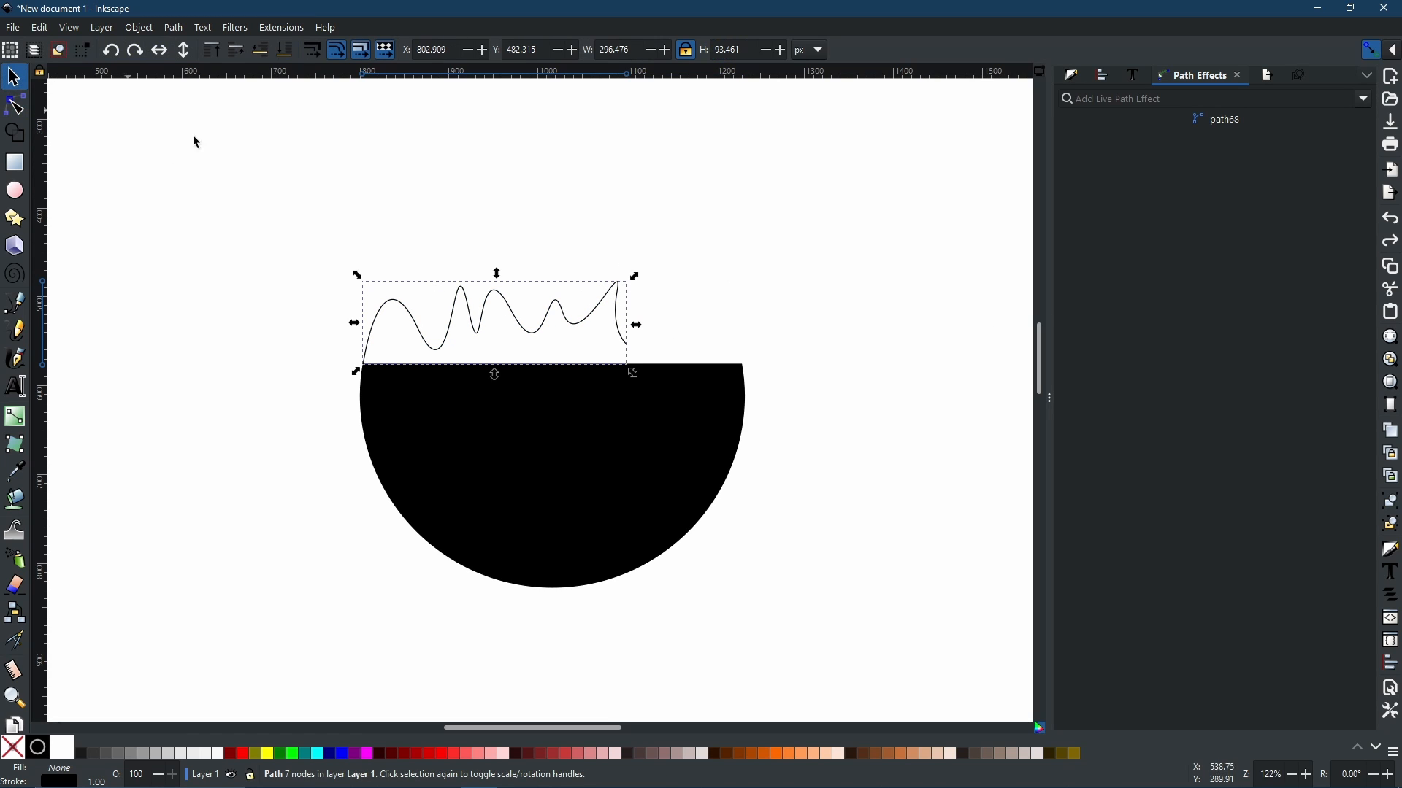
drag(635, 322, 739, 326)
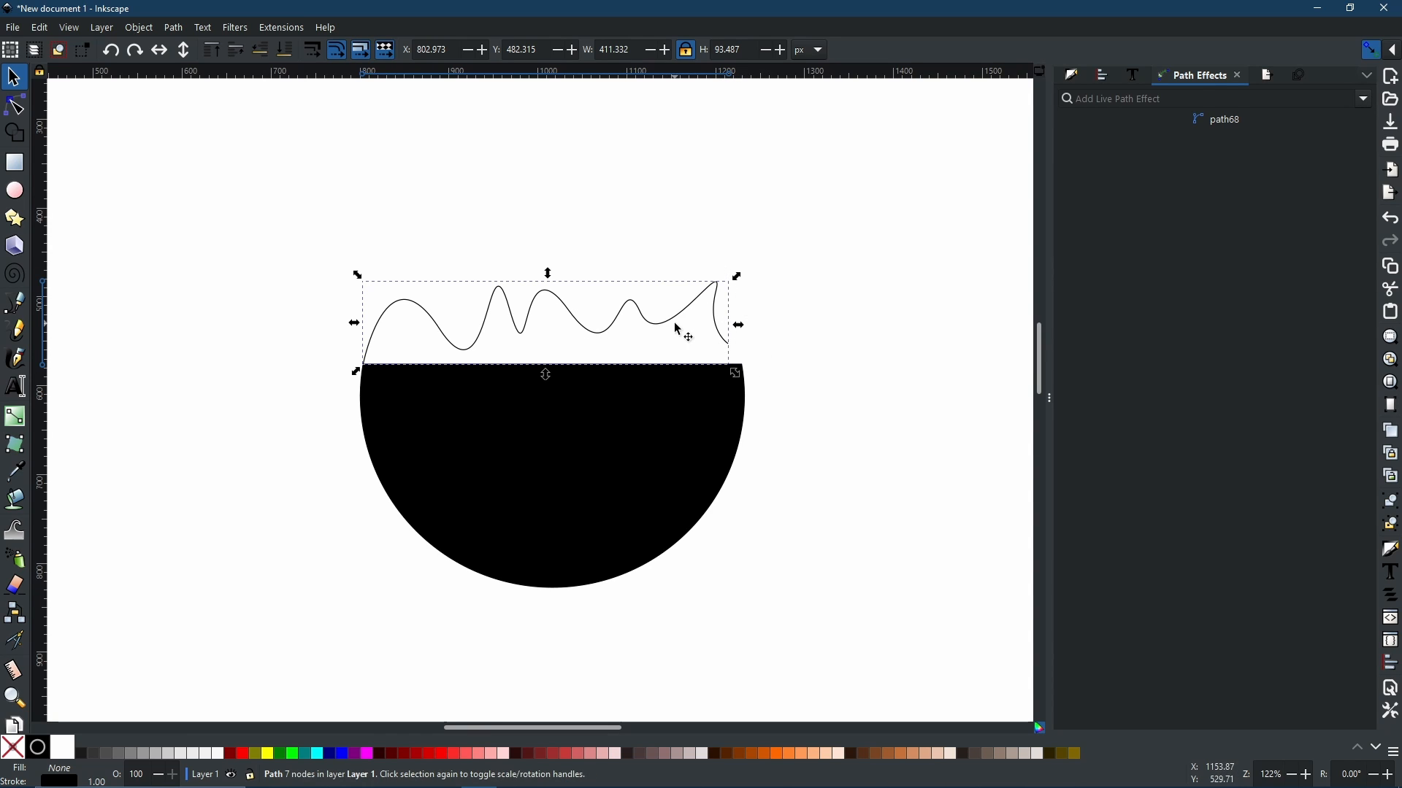
click(699, 322)
drag(738, 274, 741, 282)
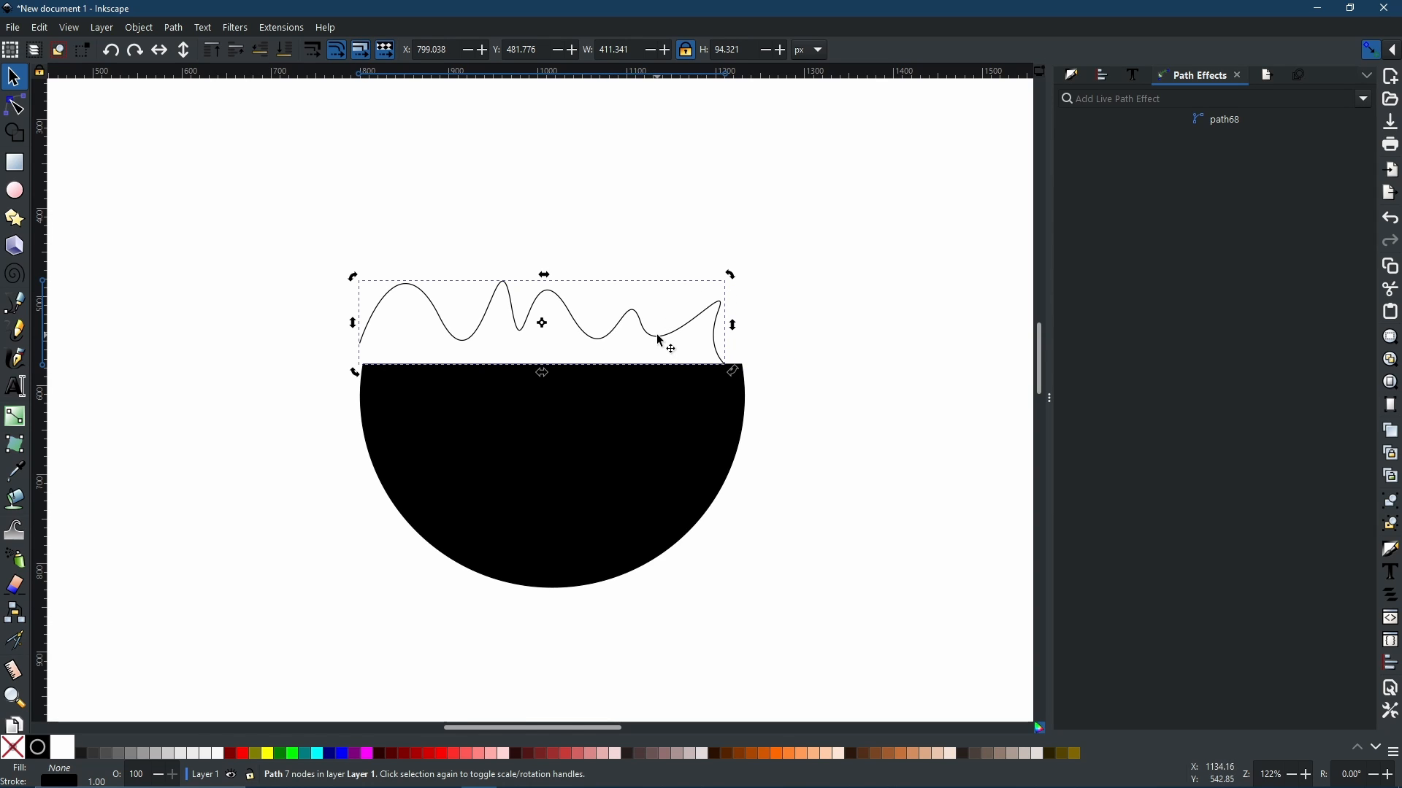
drag(661, 341, 693, 341)
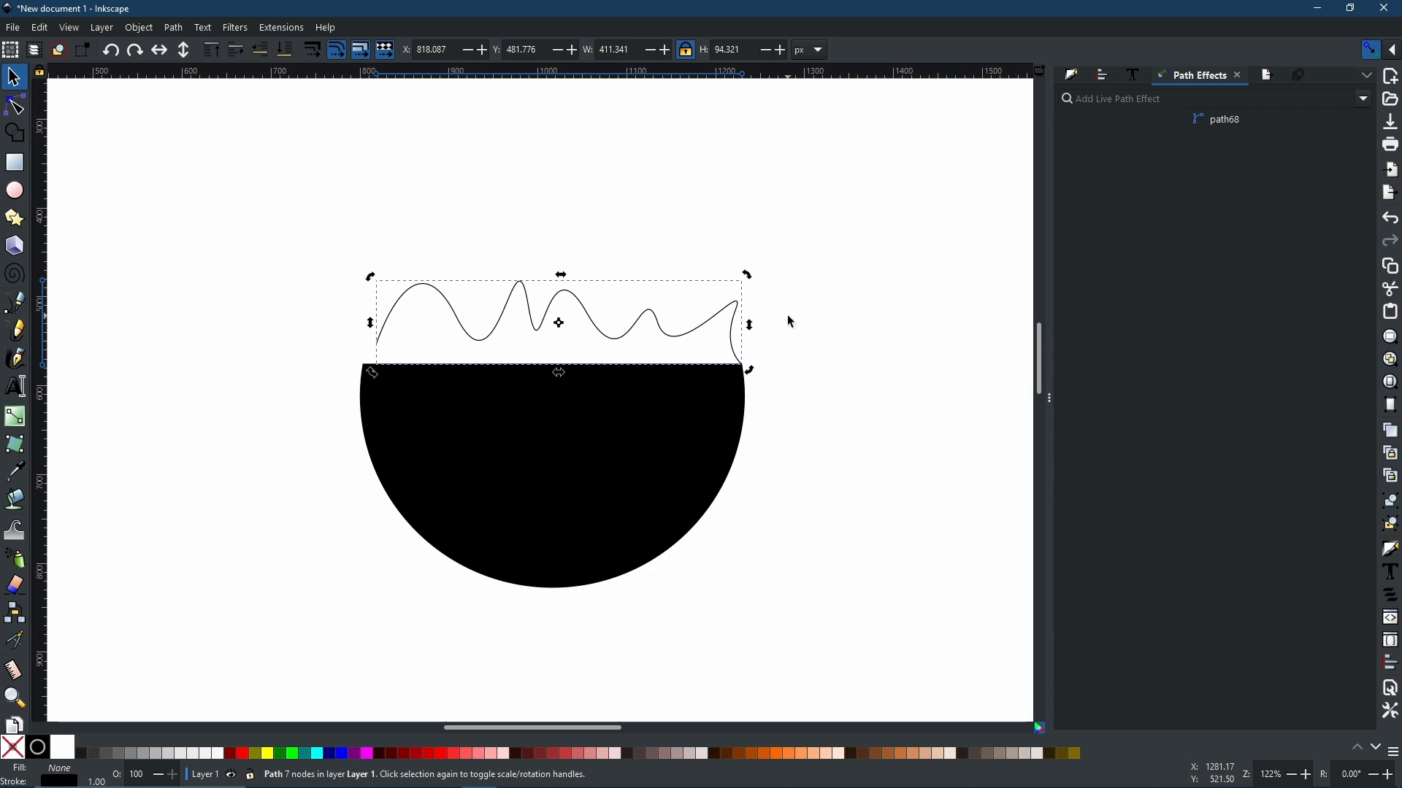
drag(528, 318, 513, 290)
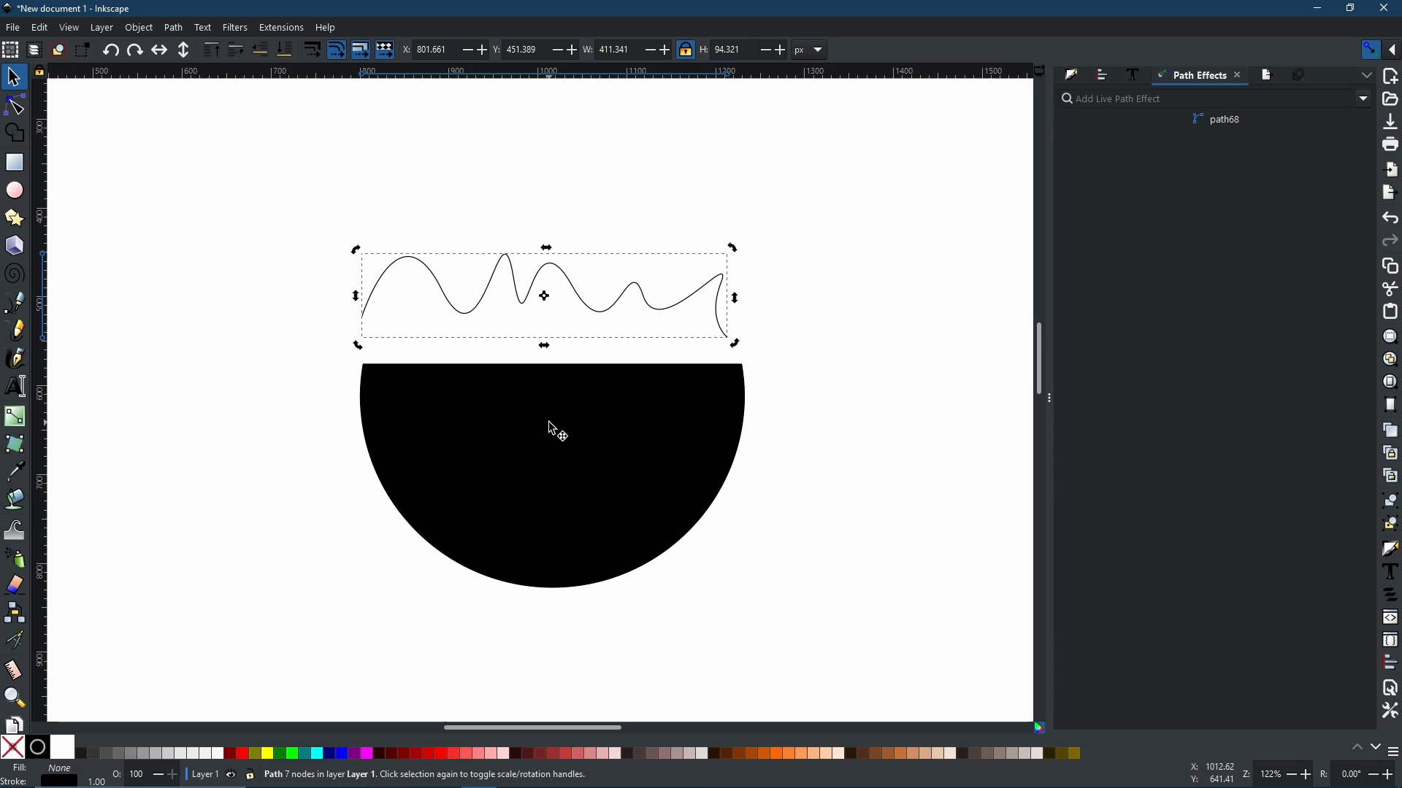
Step: Apply the Transform by 2 points path effect to the wave path and switch to node editing
click(1362, 102)
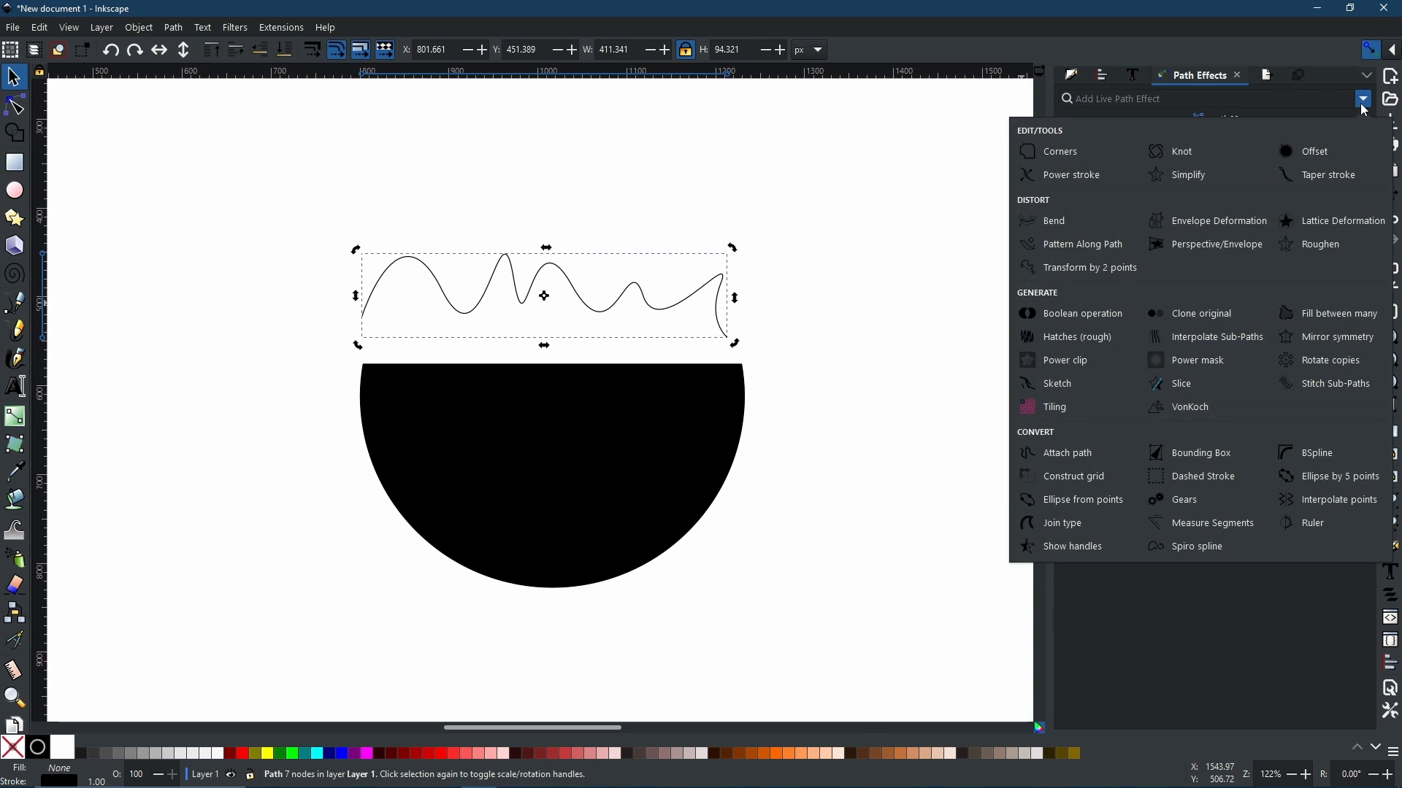
click(1060, 275)
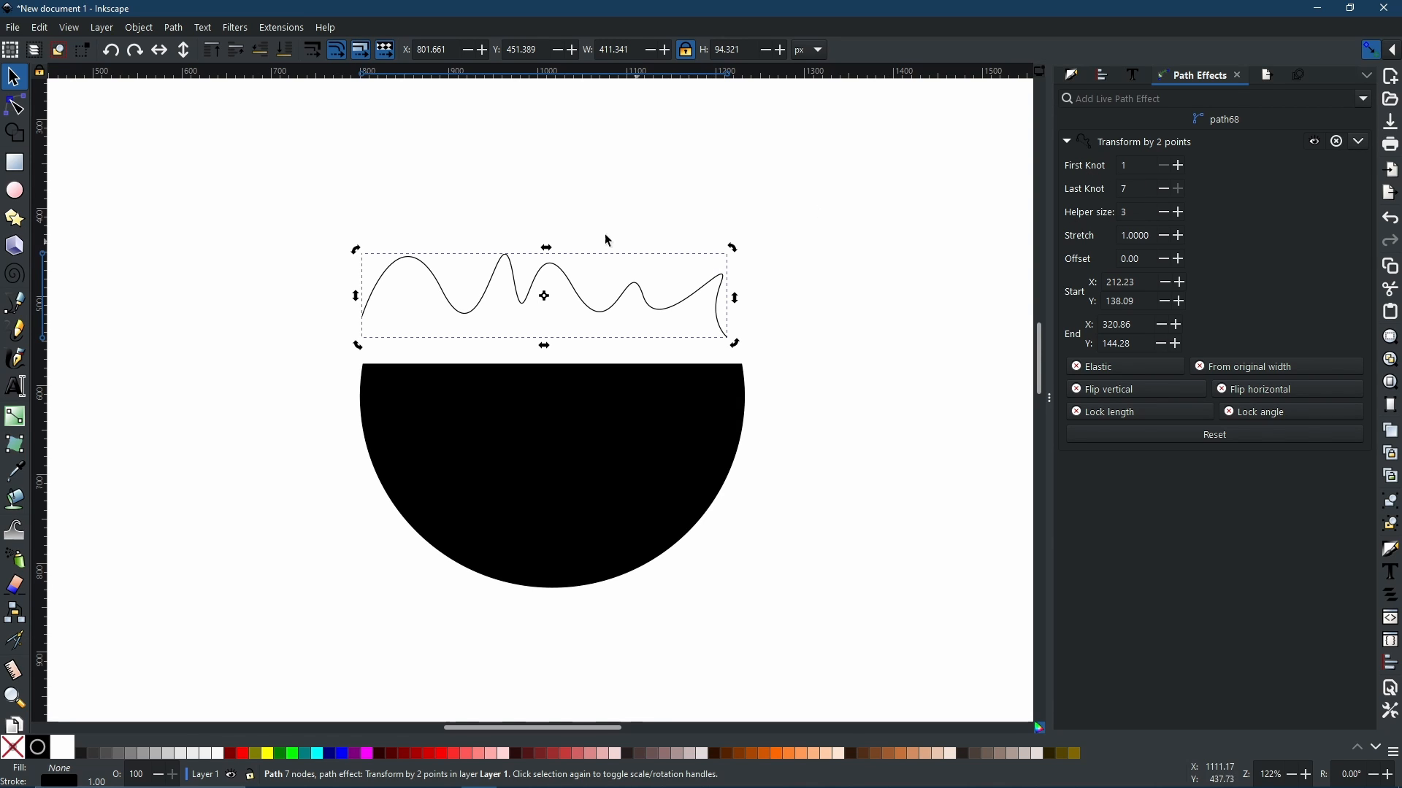
click(7, 114)
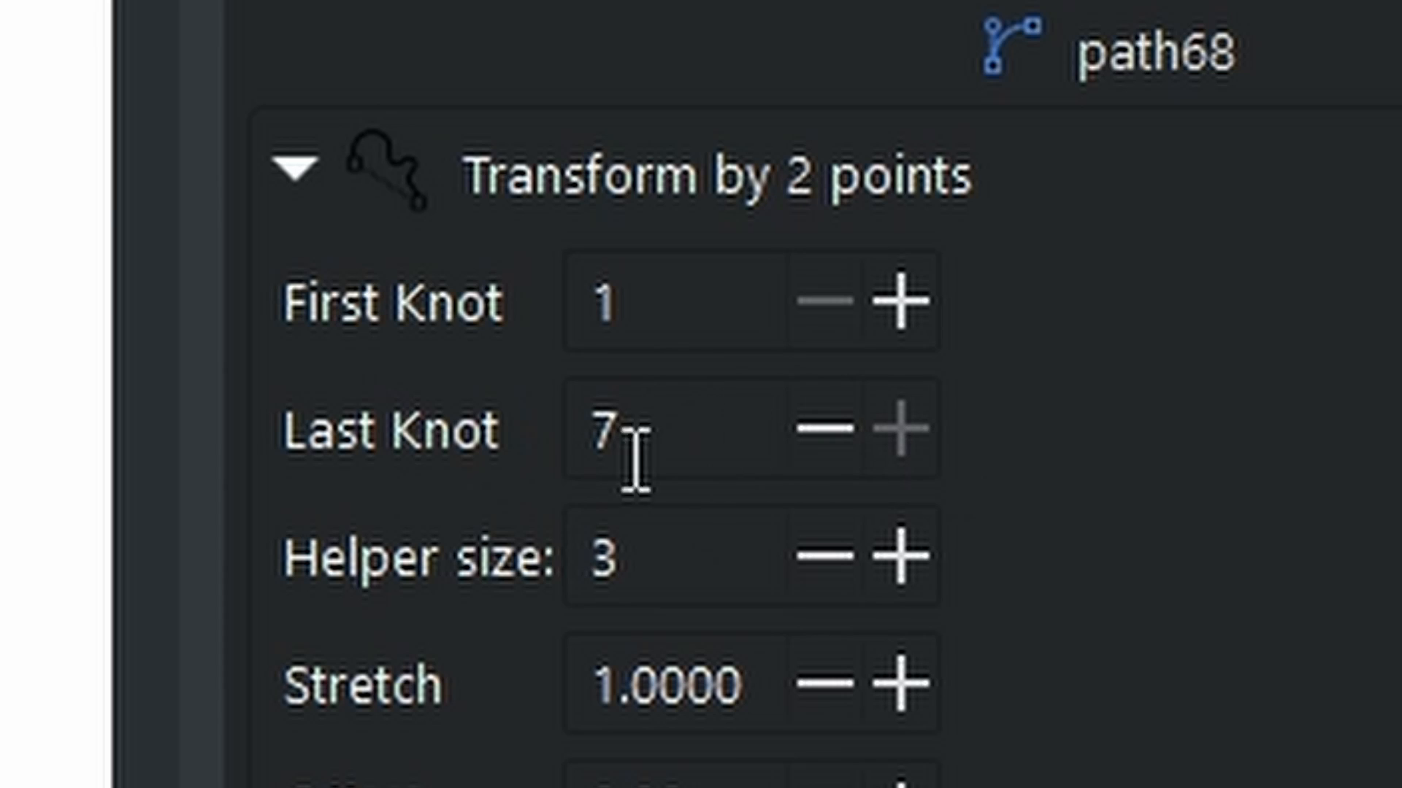
Step: Lower the Last Knot value step by step to 4, then raise it back to 7
click(912, 448)
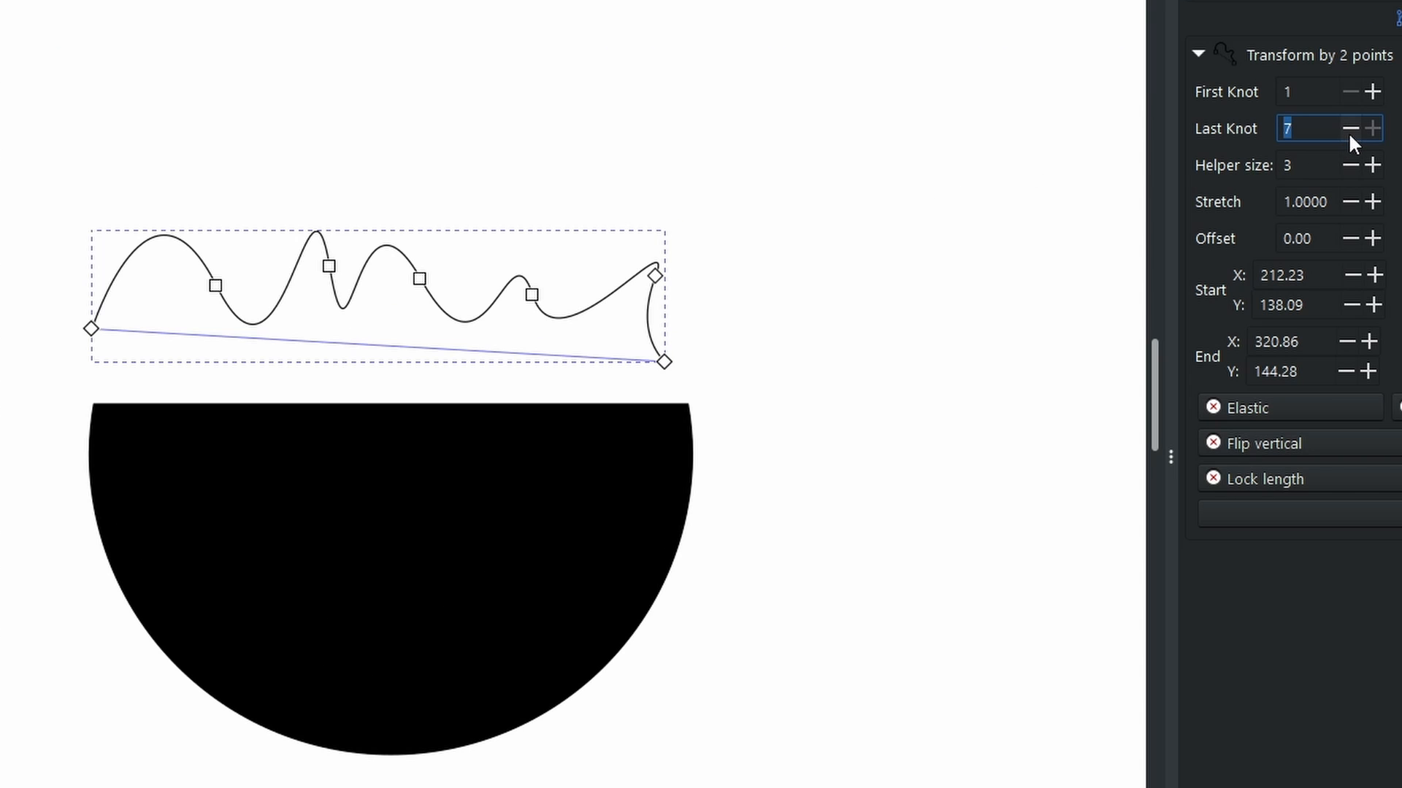
click(1350, 129)
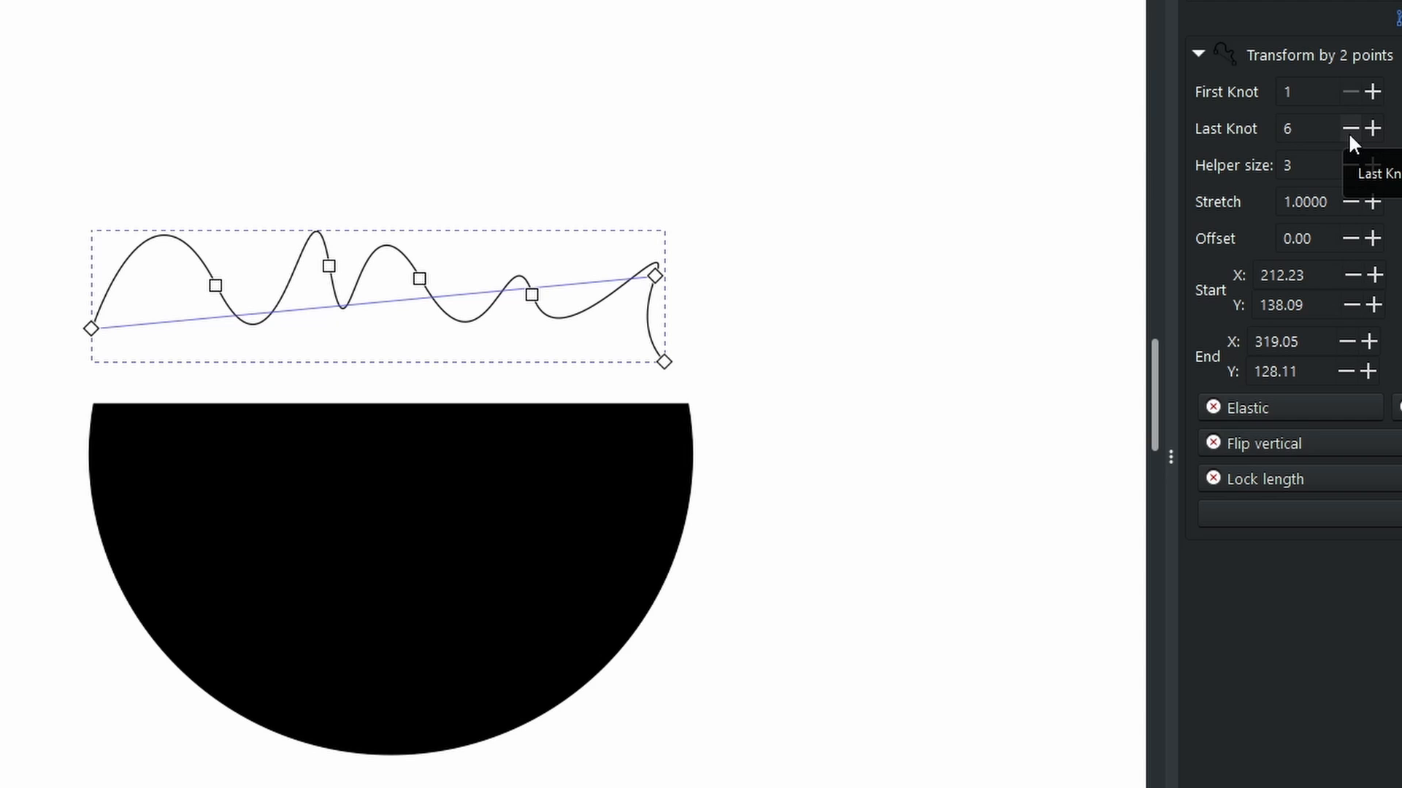
click(1350, 128)
click(1349, 130)
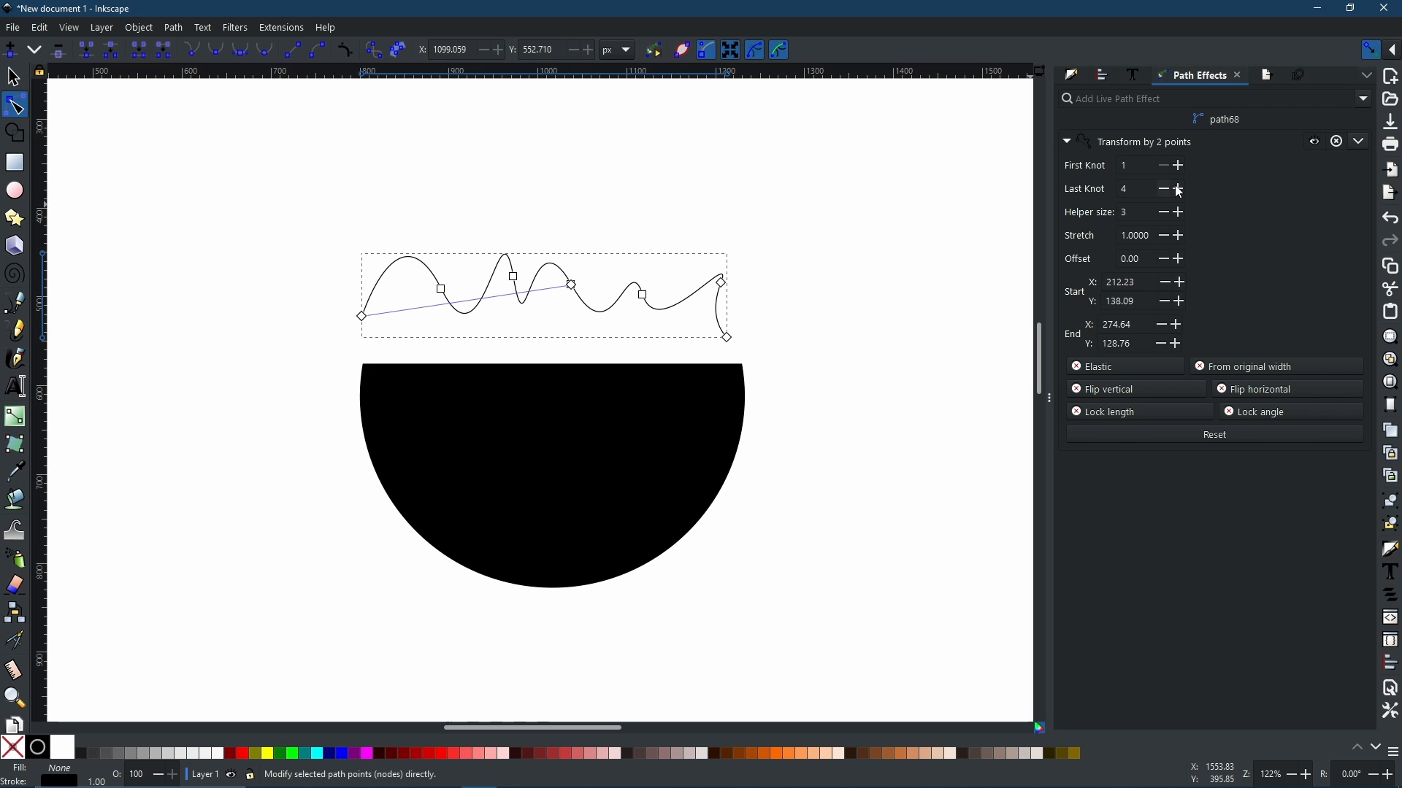
click(1179, 190)
click(1179, 190)
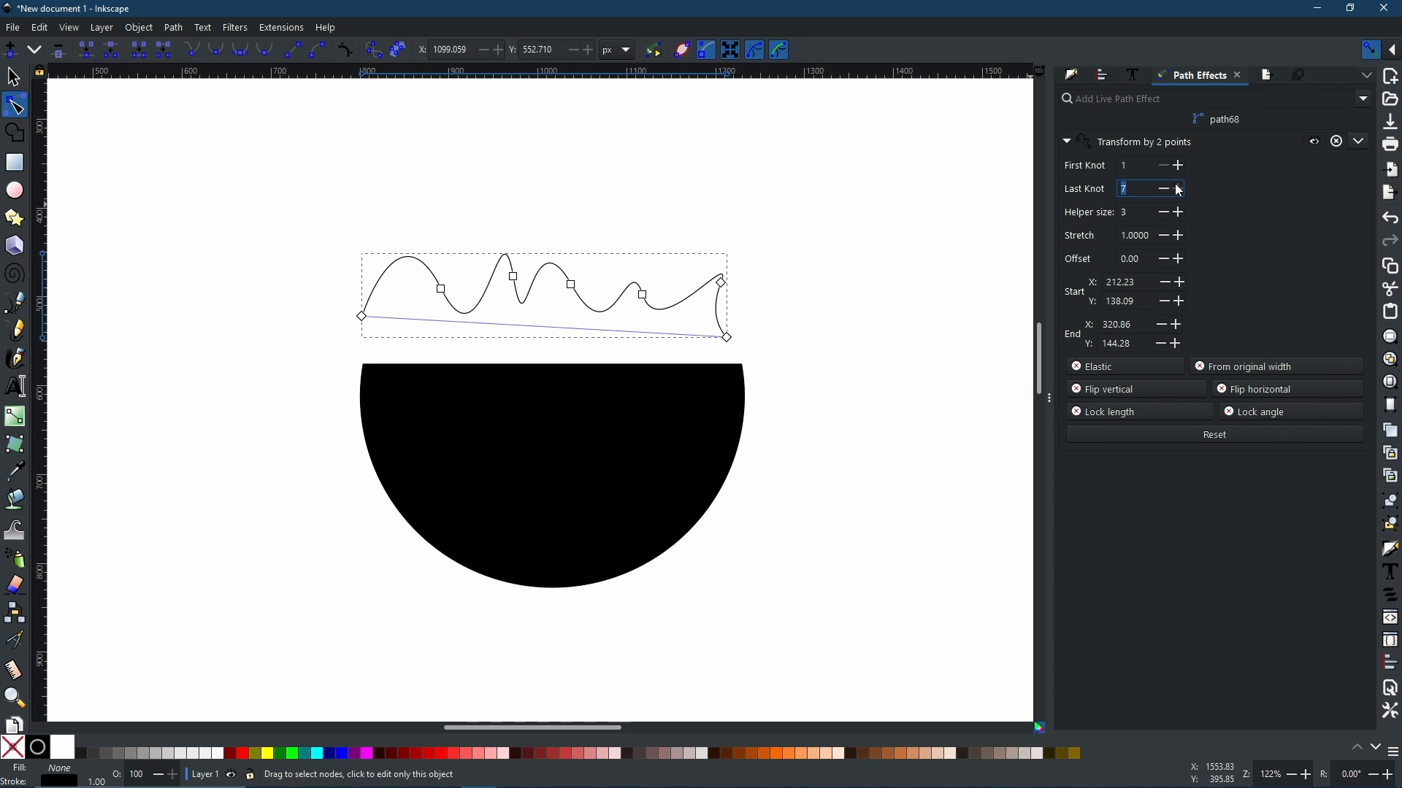
click(1179, 189)
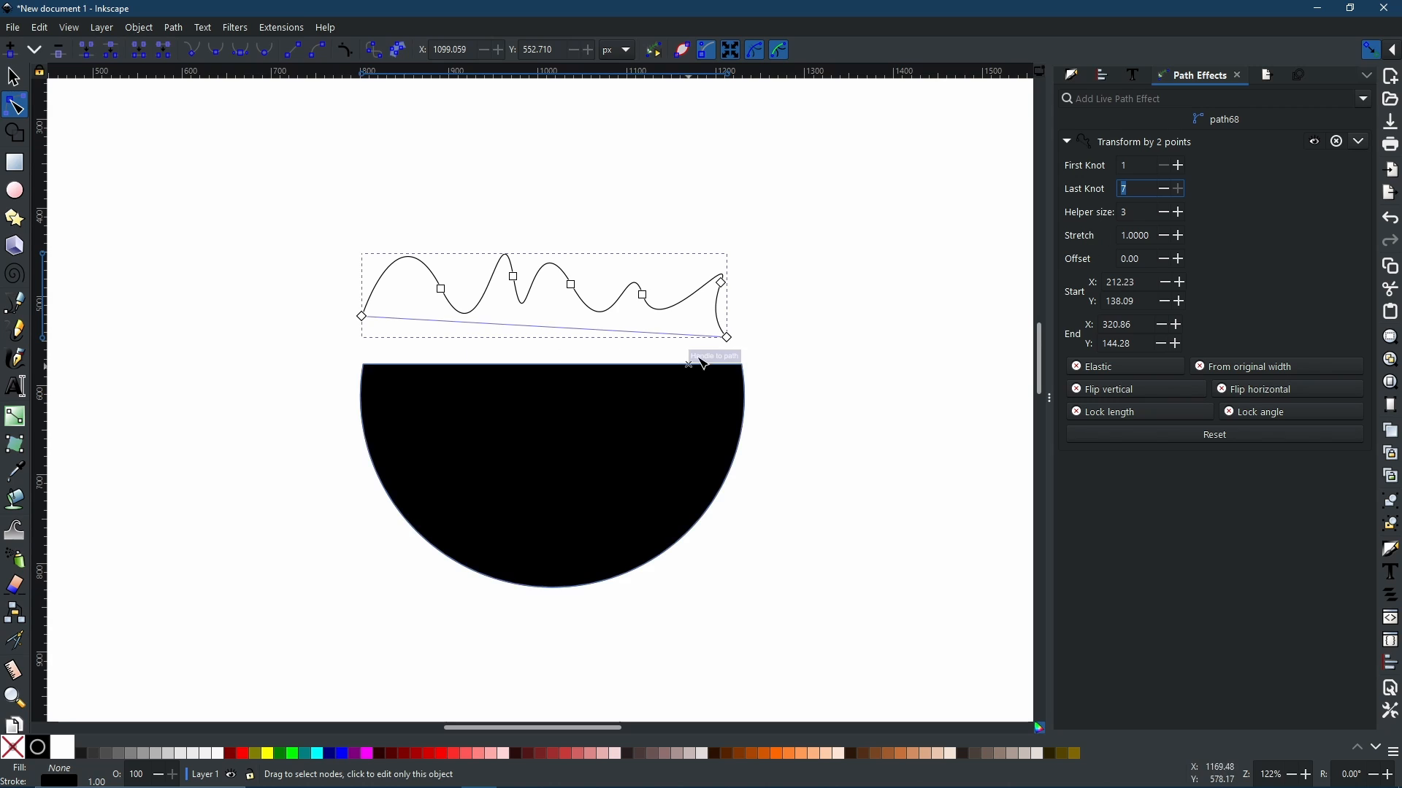
Step: Drag the effect's start and end points onto the half circle's left and right top corners
drag(363, 318, 365, 362)
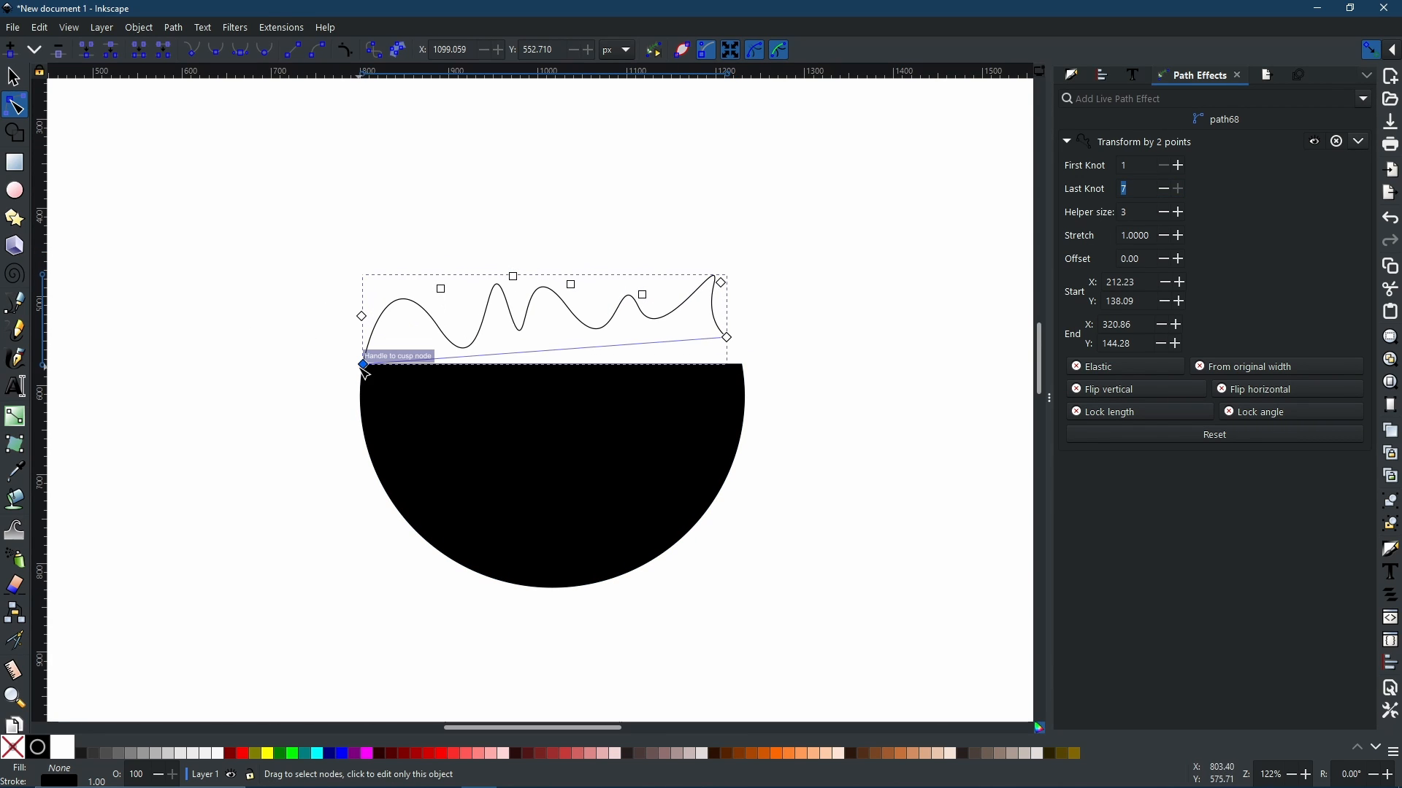
mouse_move(362, 366)
mouse_down()
mouse_move(345, 366)
mouse_move(362, 365)
mouse_up()
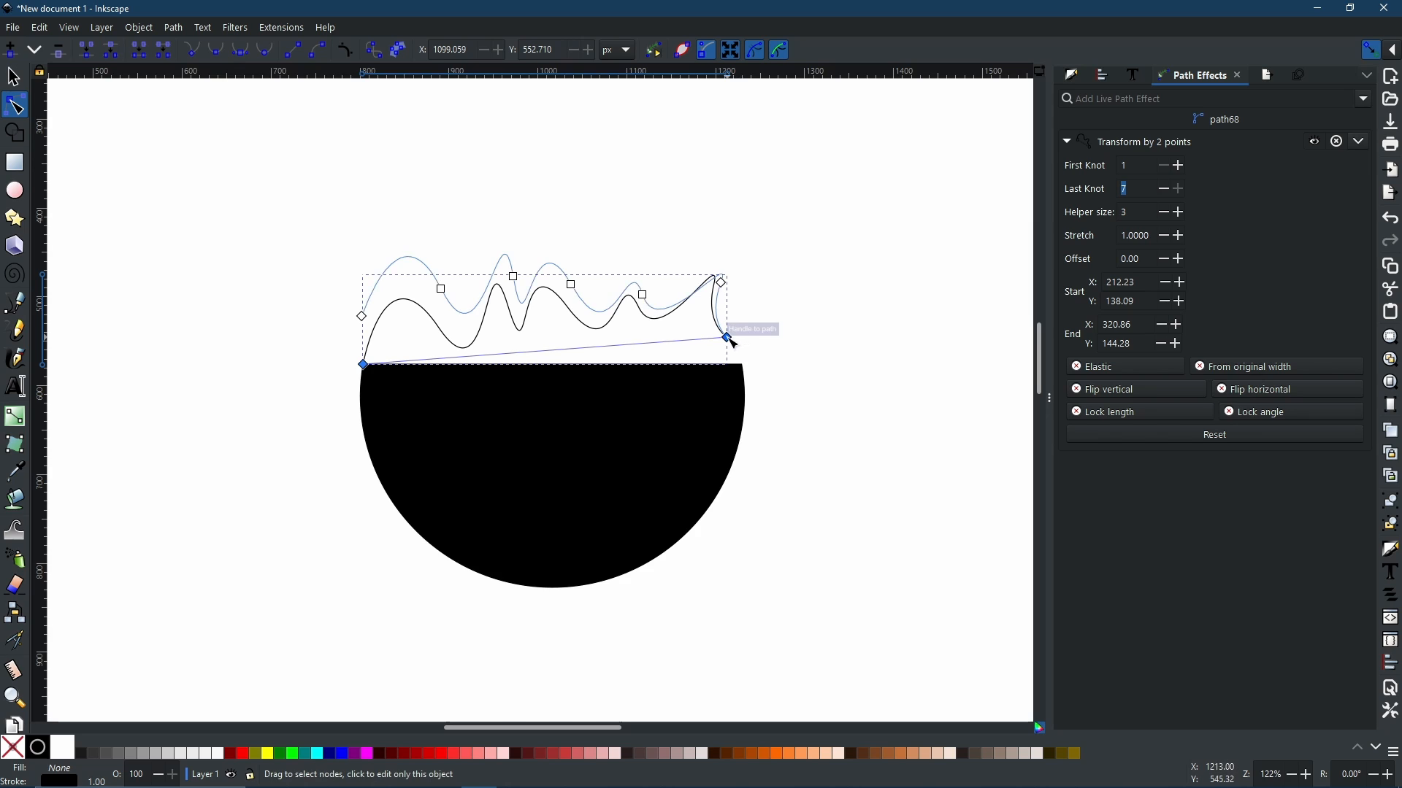
drag(727, 338, 757, 369)
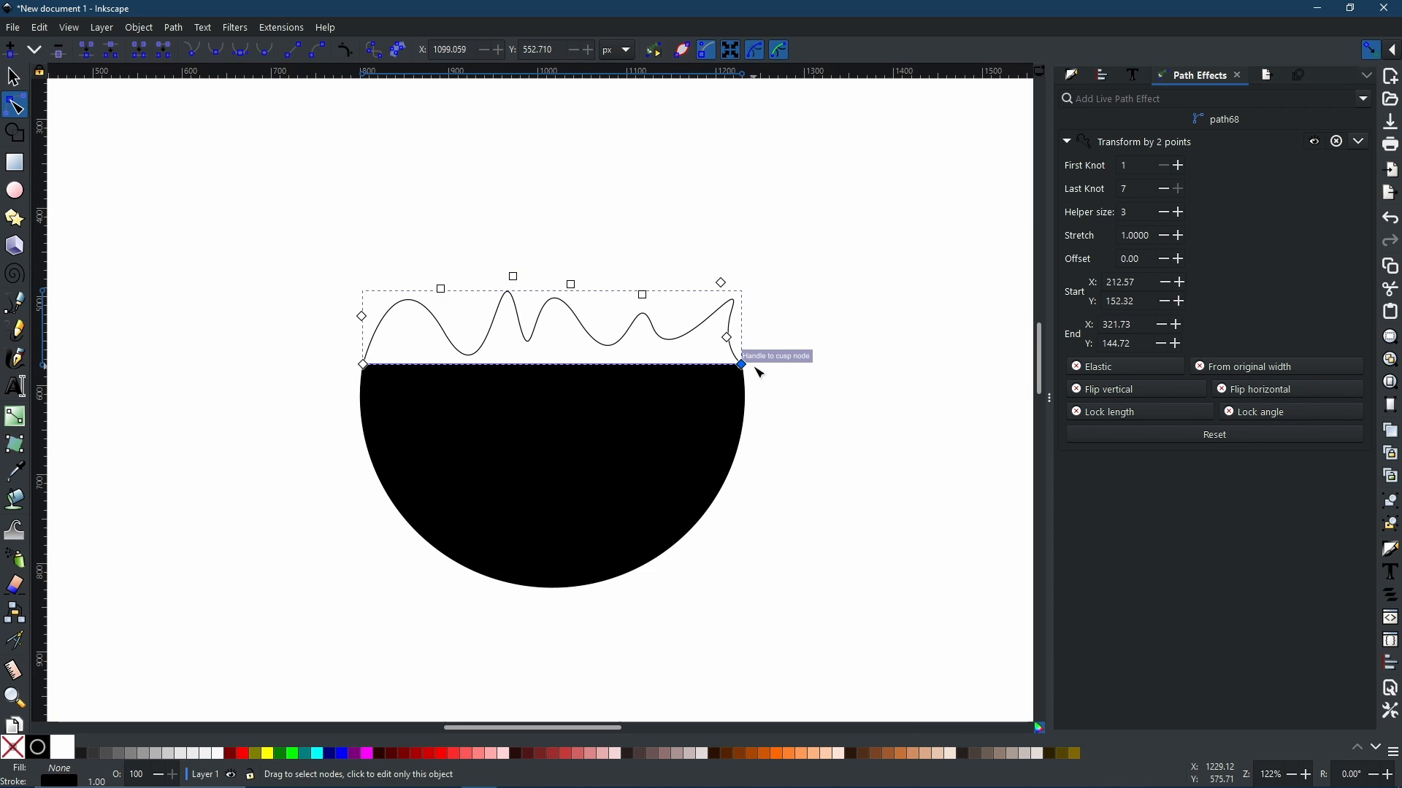